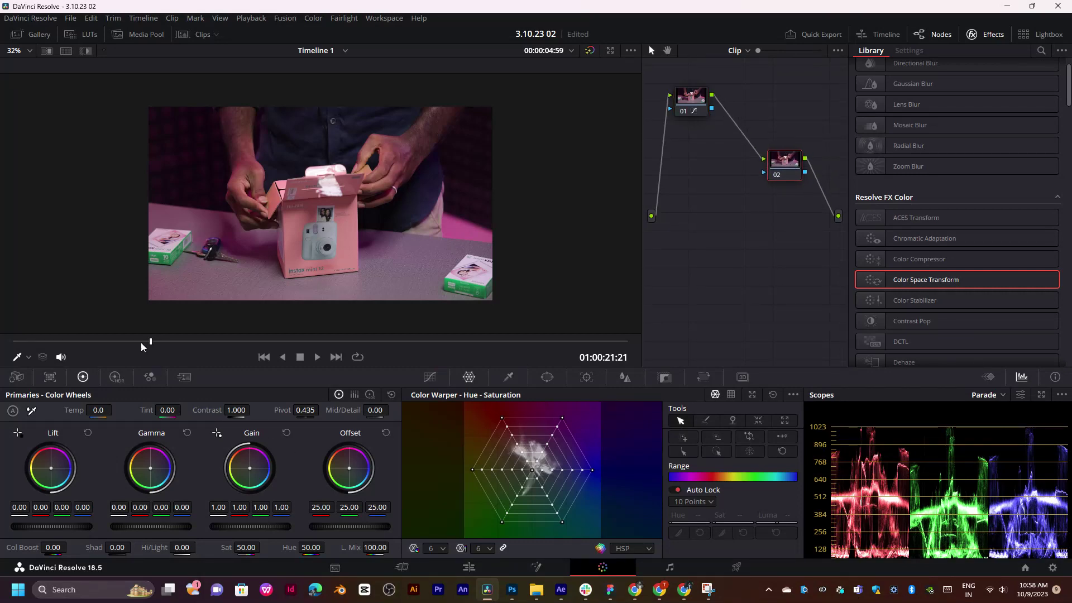
- Scrub the clip to a later frame showing the whole person
{"action": "left_click", "coordinate": [169, 341]}
{"action": "scroll", "coordinate": [173, 329], "scroll_direction": "up", "scroll_amount": 1}
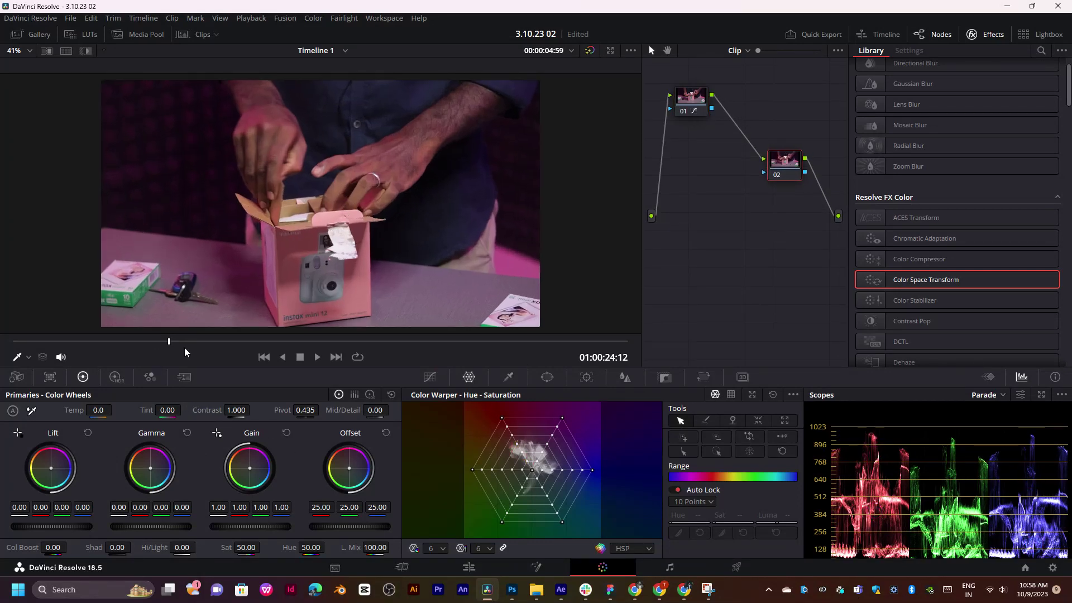
{"action": "left_click_drag", "start_coordinate": [185, 351], "coordinate": [204, 342]}
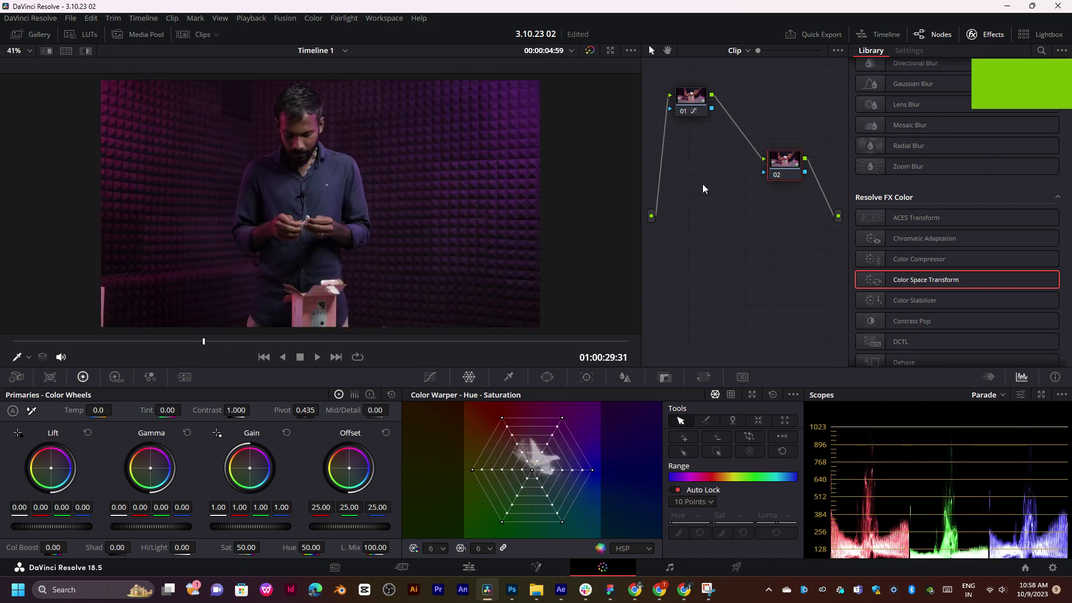
- Move node 02 down, add parallel node 03 beside it, and apply Color Space Transform to node 02
{"action": "mouse_move", "coordinate": [797, 156]}
{"action": "left_mouse_down"}
{"action": "mouse_move", "coordinate": [774, 169]}
{"action": "mouse_move", "coordinate": [770, 133]}
{"action": "left_mouse_up"}
{"action": "key", "text": "alt+p"}
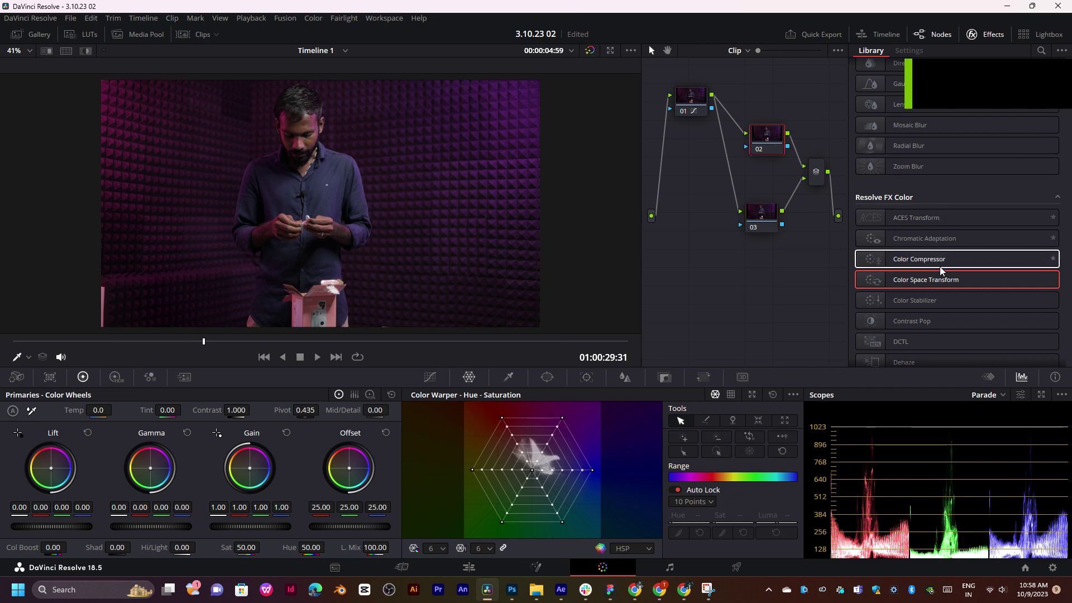
{"action": "left_click_drag", "start_coordinate": [925, 280], "coordinate": [780, 148]}
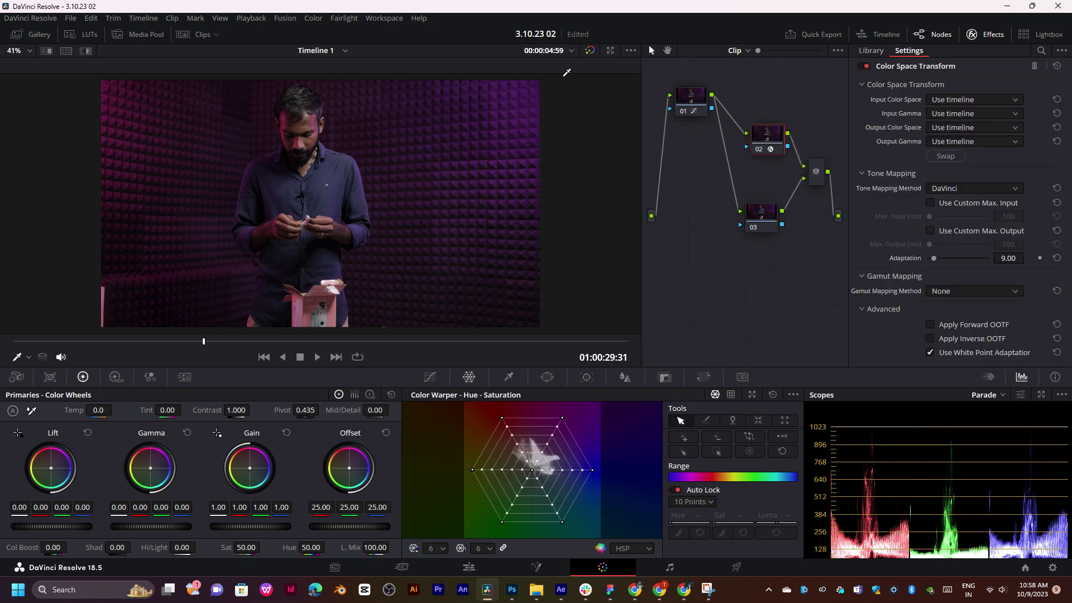
- Compare Clip, Simple and None tone mapping, then set the CST tone mapping method to DaVinci
{"action": "left_click", "coordinate": [964, 195]}
{"action": "left_click", "coordinate": [963, 212]}
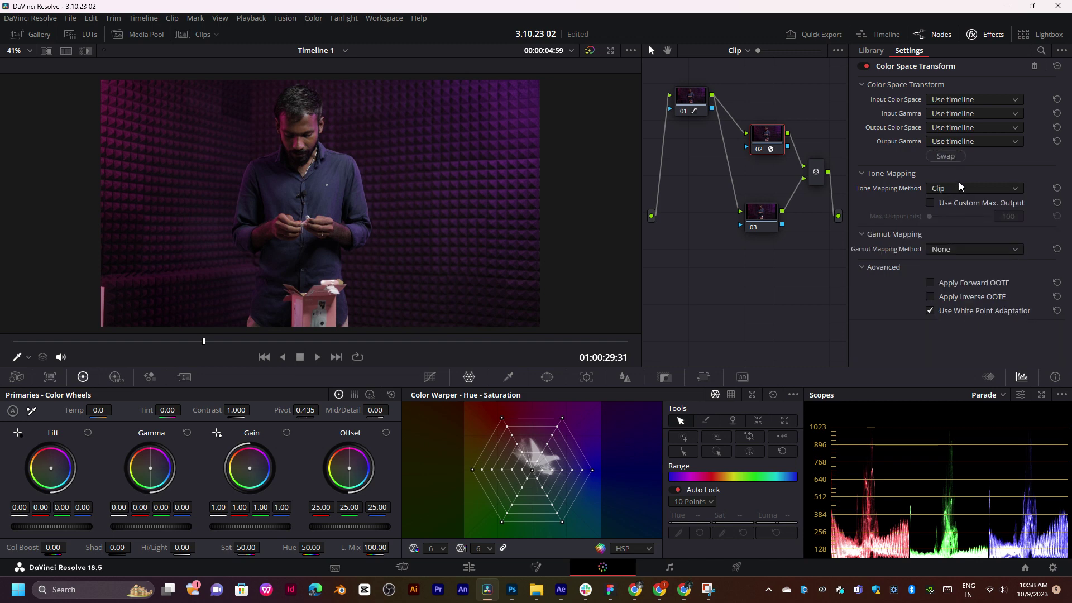
{"action": "left_click", "coordinate": [958, 192]}
{"action": "left_click", "coordinate": [953, 227]}
{"action": "left_click", "coordinate": [953, 193]}
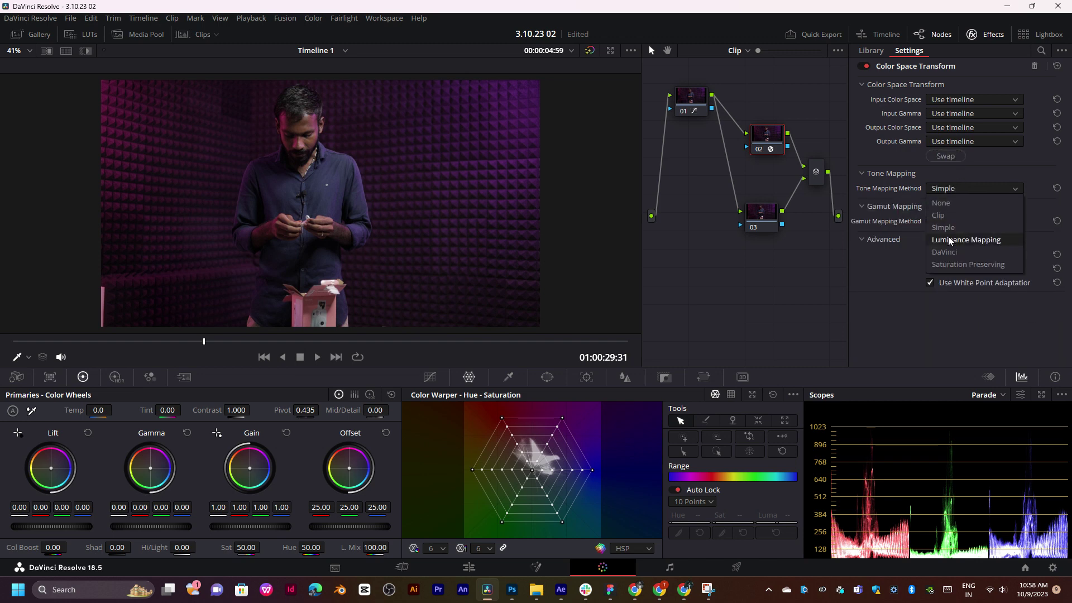
{"action": "left_click", "coordinate": [953, 252]}
{"action": "left_click", "coordinate": [953, 187]}
{"action": "left_click", "coordinate": [947, 202]}
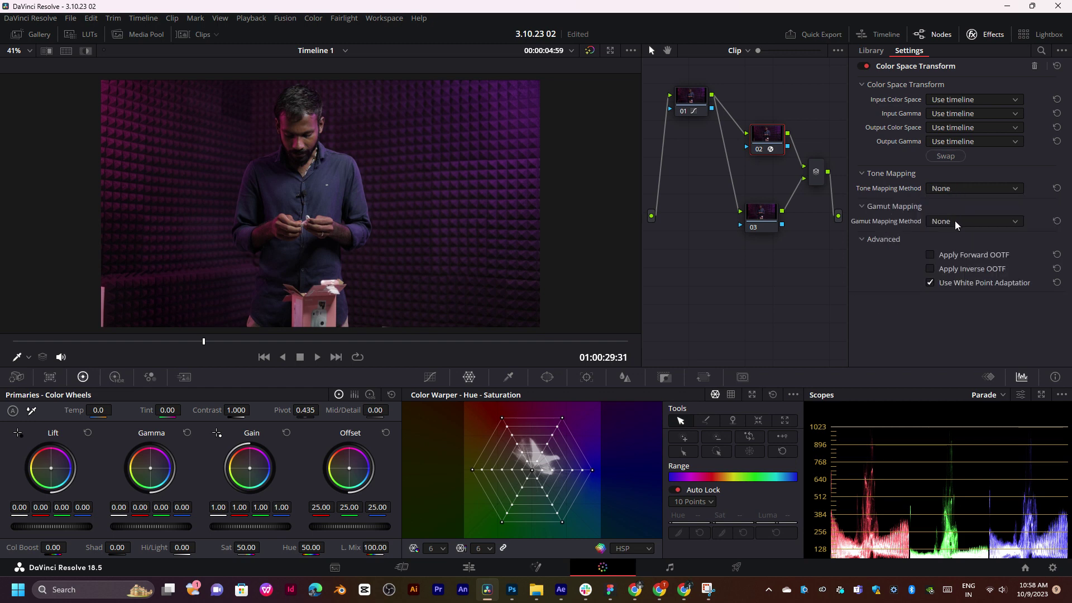
{"action": "left_click", "coordinate": [952, 189]}
{"action": "left_click", "coordinate": [960, 251]}
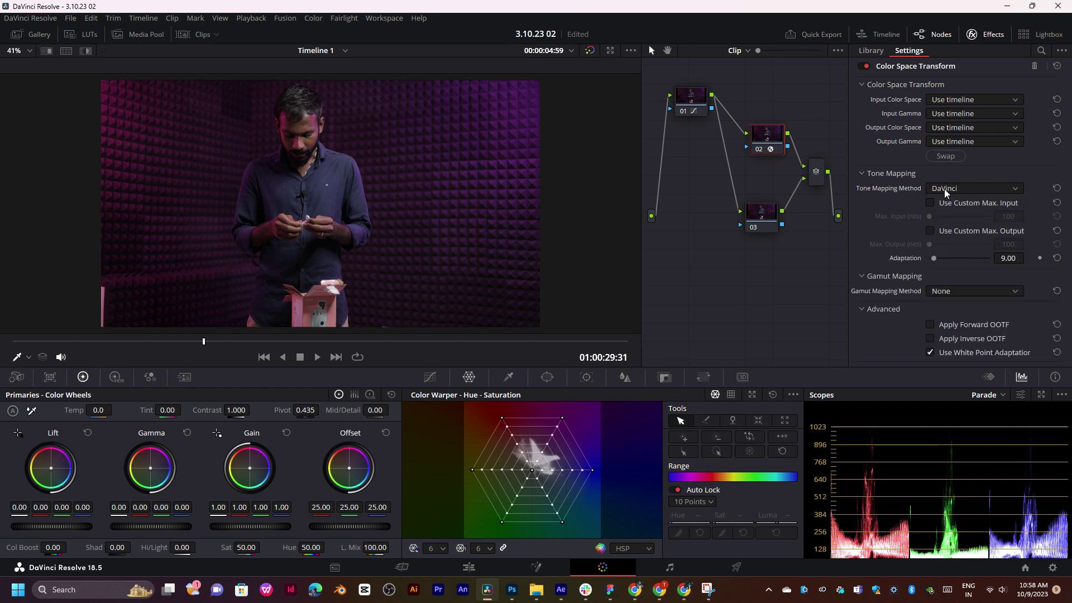
{"action": "left_click", "coordinate": [931, 203]}
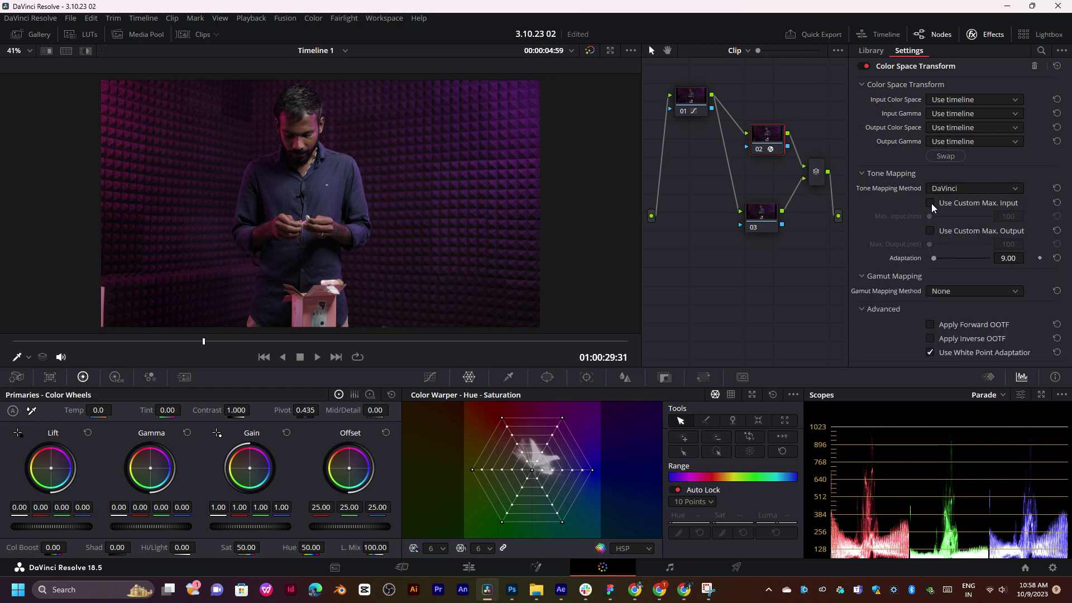
- After trying Saturation Compression and Clip, set gamut mapping to None and expand the Advanced options
{"action": "left_click", "coordinate": [952, 292]}
{"action": "left_click", "coordinate": [957, 318]}
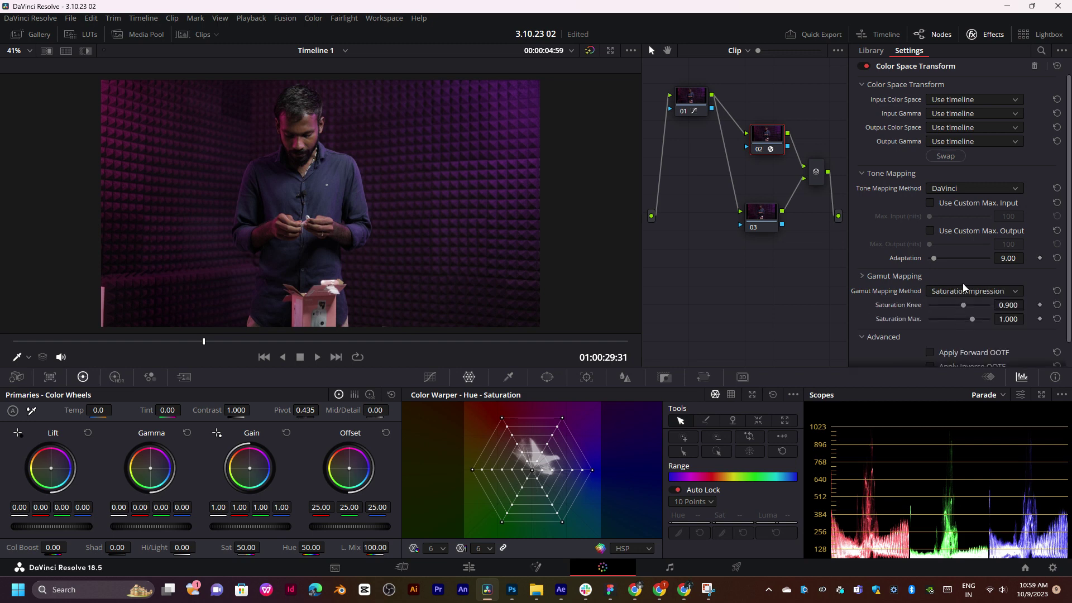
{"action": "left_click", "coordinate": [960, 293]}
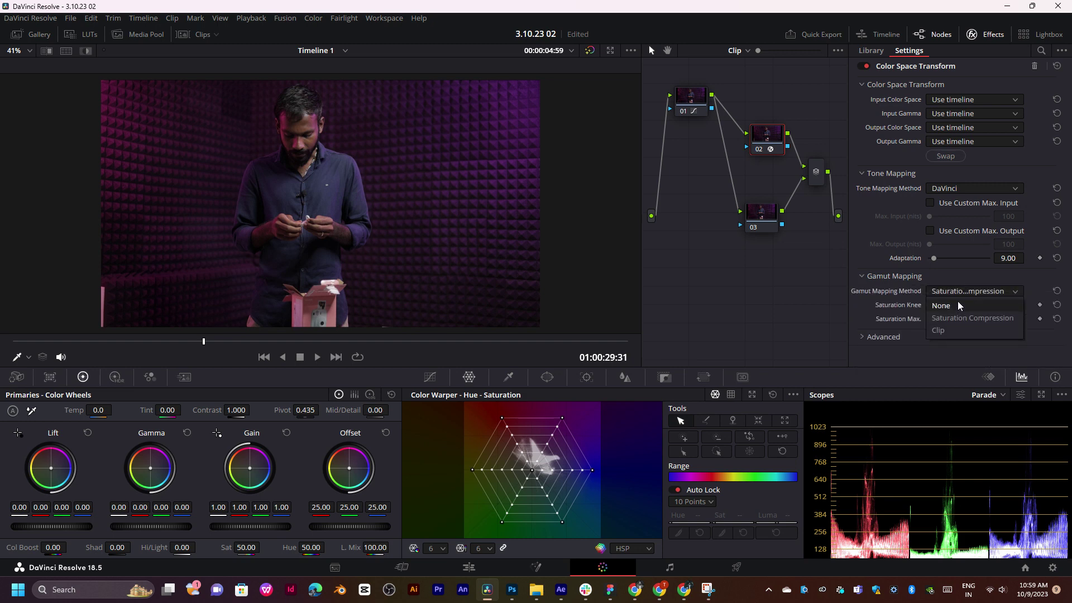
{"action": "left_click", "coordinate": [952, 329]}
{"action": "left_click", "coordinate": [955, 296]}
{"action": "left_click", "coordinate": [956, 304]}
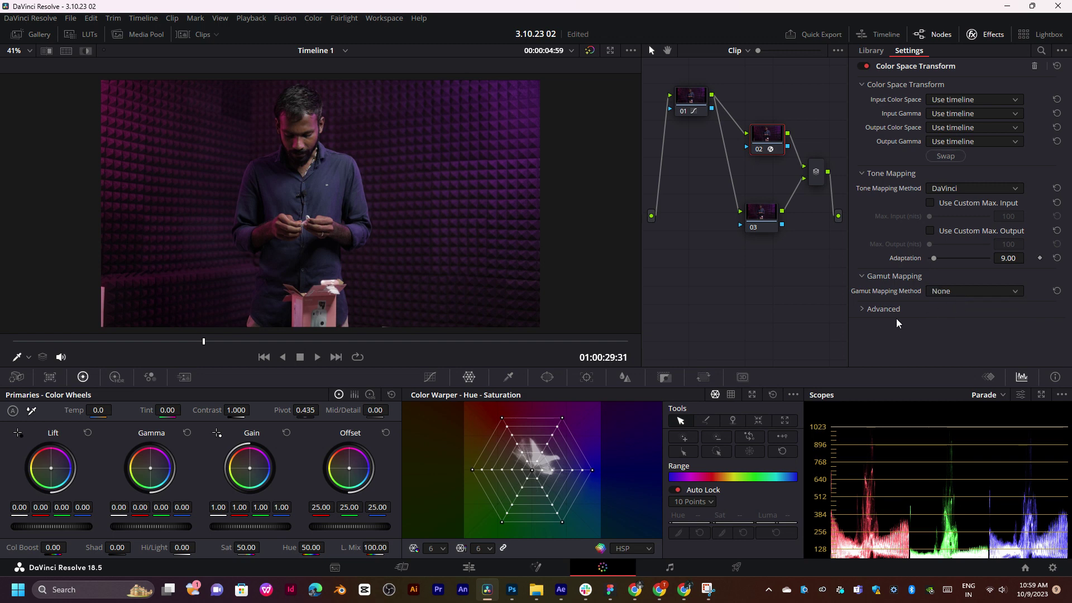
{"action": "left_click", "coordinate": [955, 325]}
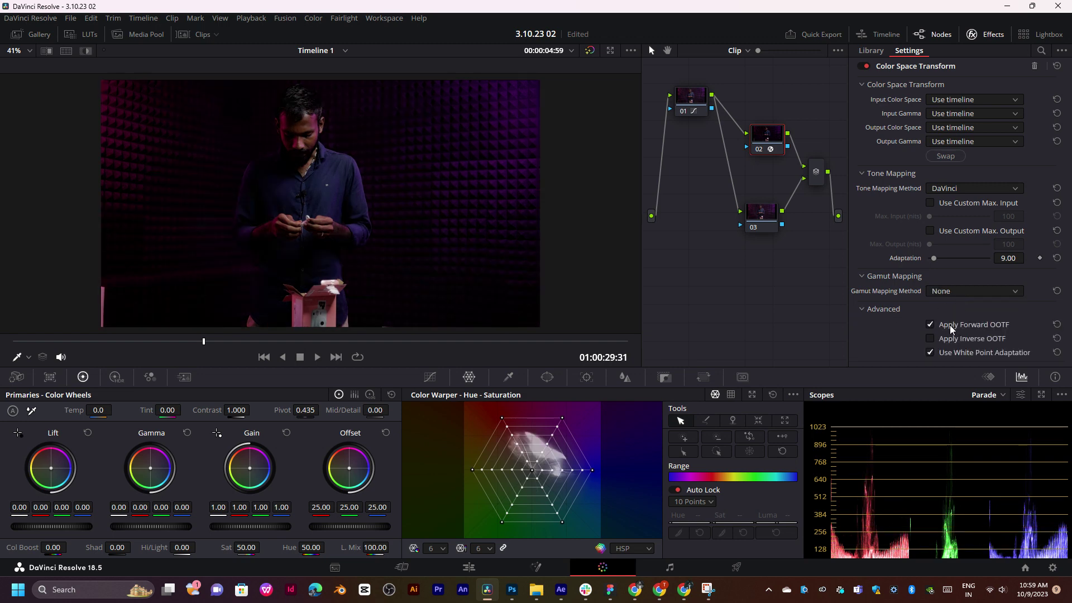
- Turn on the OOTF option and set a custom maximum input of 10000 nits
{"action": "left_click", "coordinate": [944, 337]}
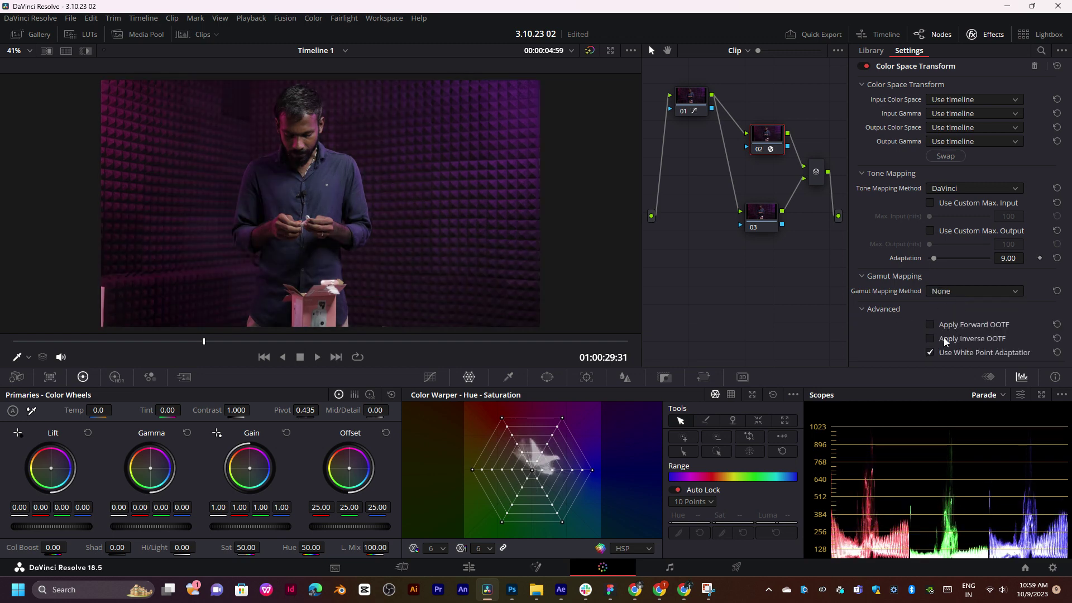
{"action": "scroll", "coordinate": [270, 146], "scroll_direction": "up", "scroll_amount": 2}
{"action": "scroll", "coordinate": [269, 147], "scroll_direction": "down", "scroll_amount": 2}
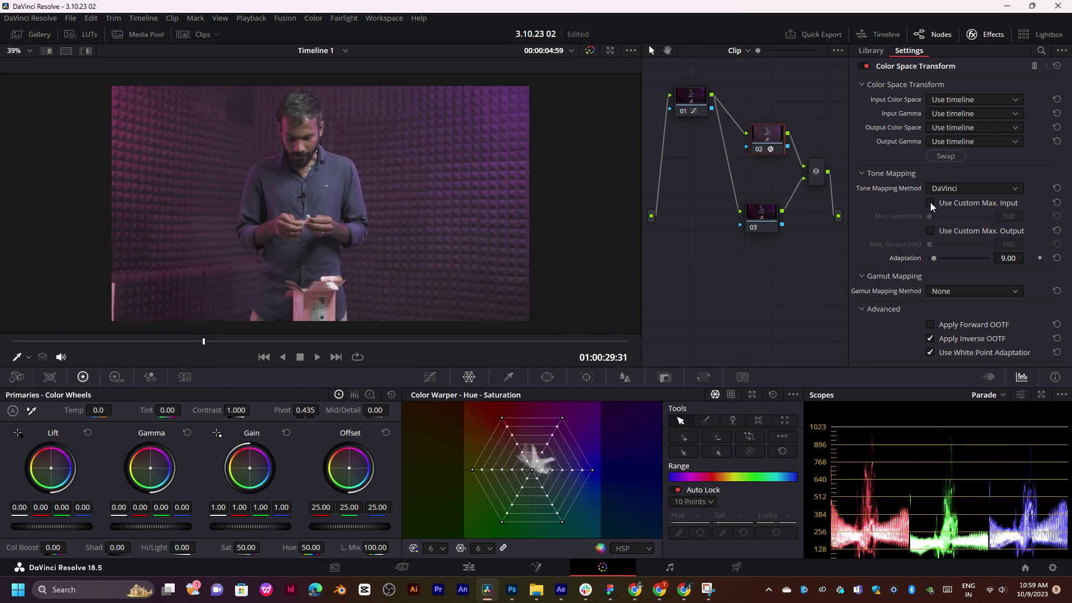
{"action": "mouse_move", "coordinate": [932, 216]}
{"action": "left_mouse_down"}
{"action": "mouse_move", "coordinate": [923, 216]}
{"action": "mouse_move", "coordinate": [989, 217]}
{"action": "left_mouse_up"}
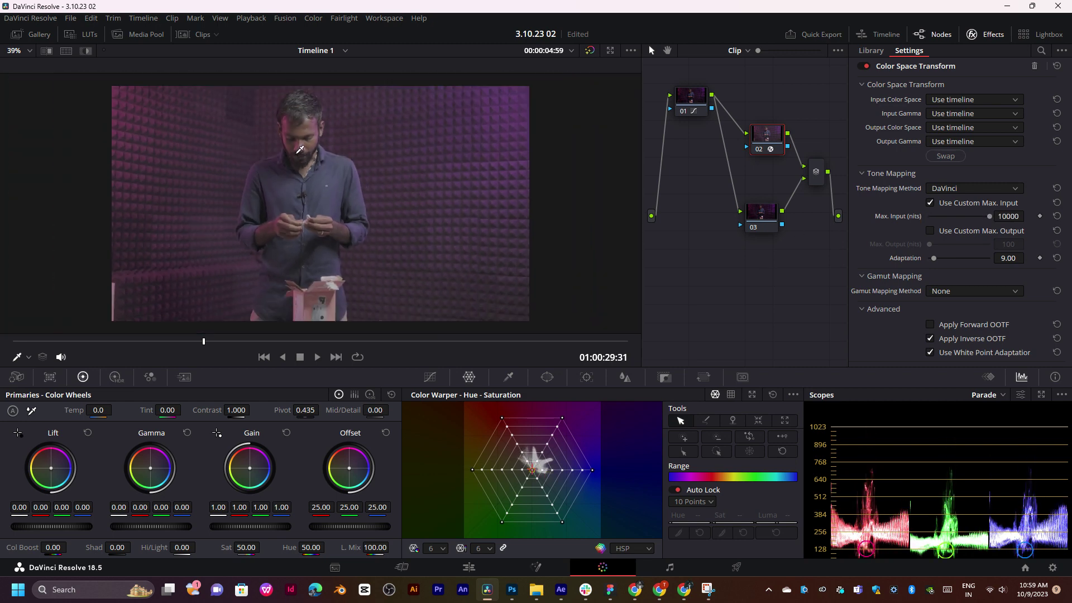
- Preview a lower Adaptation, restore it to 9.00, and enable a custom maximum output
{"action": "scroll", "coordinate": [300, 150], "scroll_direction": "up", "scroll_amount": 1}
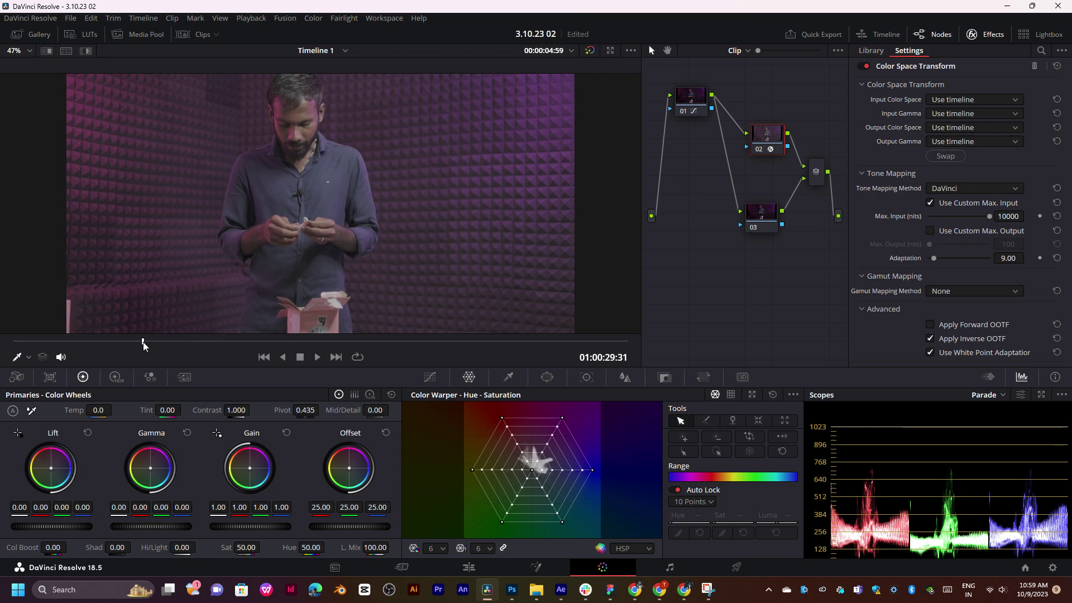
{"action": "mouse_move", "coordinate": [143, 342]}
{"action": "left_mouse_down"}
{"action": "mouse_move", "coordinate": [276, 346]}
{"action": "mouse_move", "coordinate": [224, 363]}
{"action": "mouse_move", "coordinate": [311, 354]}
{"action": "mouse_move", "coordinate": [302, 352]}
{"action": "left_mouse_up"}
{"action": "left_click_drag", "start_coordinate": [935, 258], "coordinate": [899, 264]}
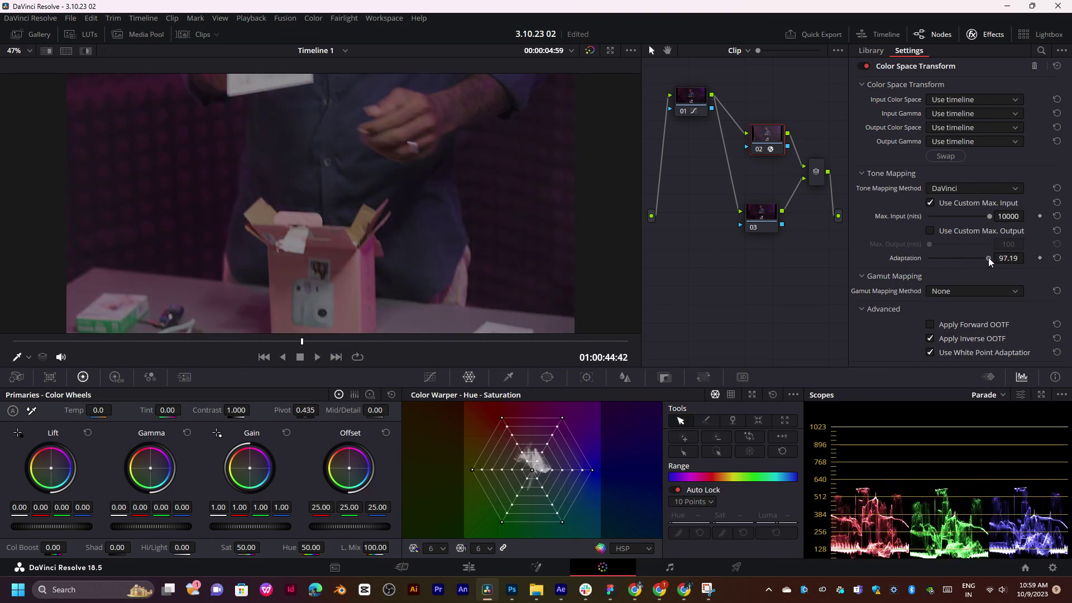
{"action": "key", "text": "ctrl+z"}
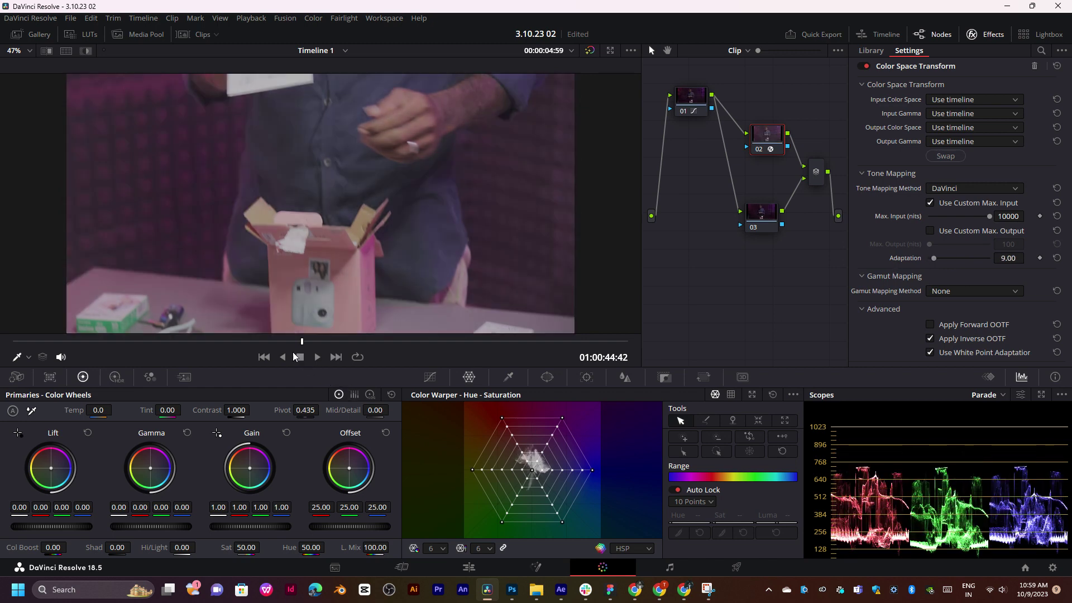
{"action": "left_click_drag", "start_coordinate": [293, 352], "coordinate": [249, 350]}
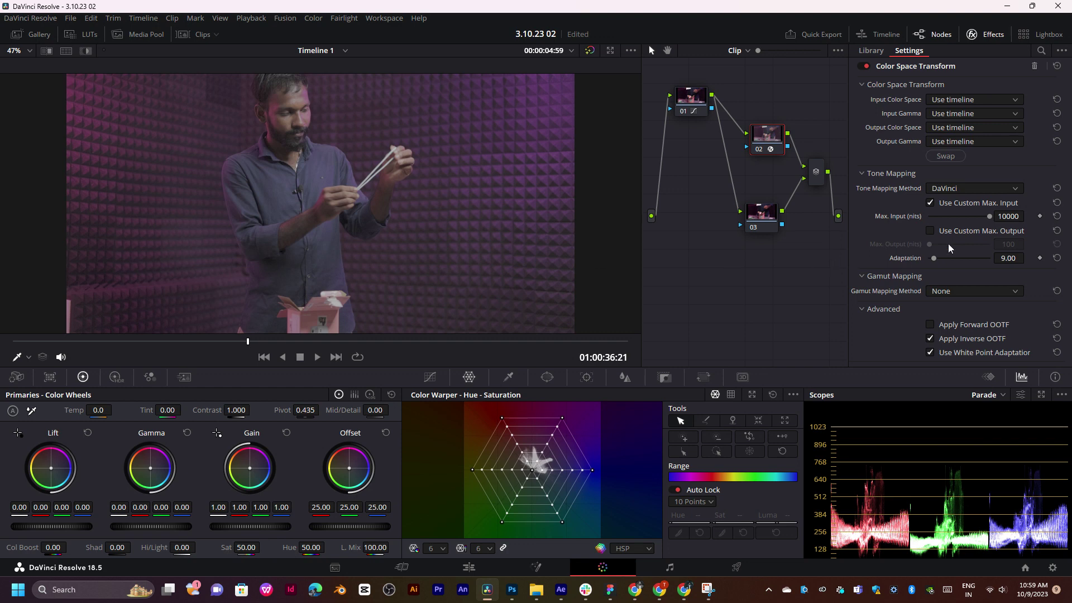
{"action": "left_click", "coordinate": [930, 231]}
- Set node 02's custom maximum output to 48 nits and check the look across frames
{"action": "left_click_drag", "start_coordinate": [929, 244], "coordinate": [918, 247]}
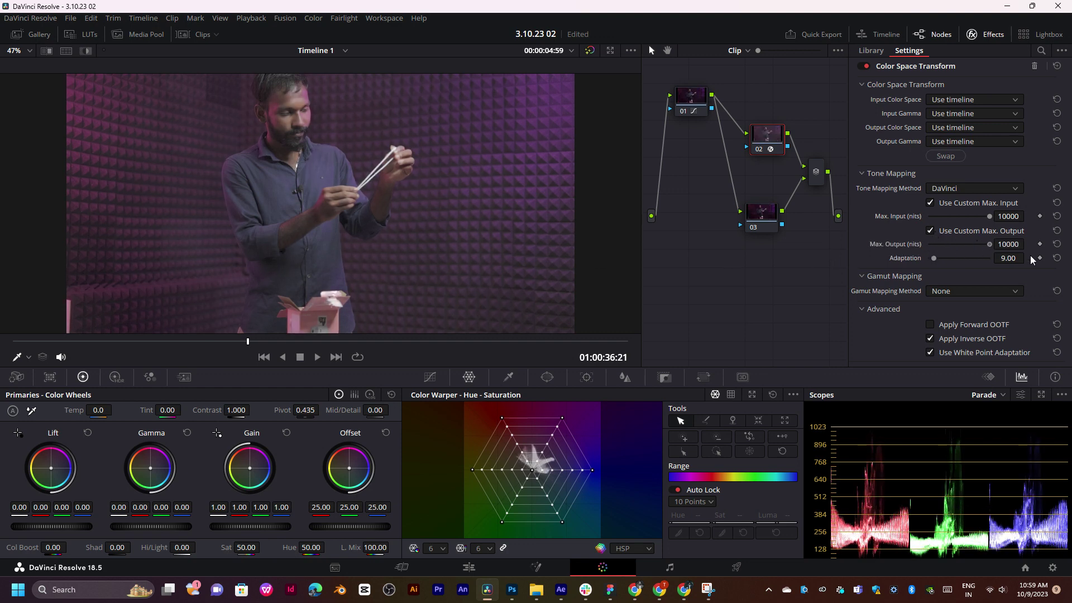
{"action": "scroll", "coordinate": [271, 150], "scroll_direction": "up", "scroll_amount": 2}
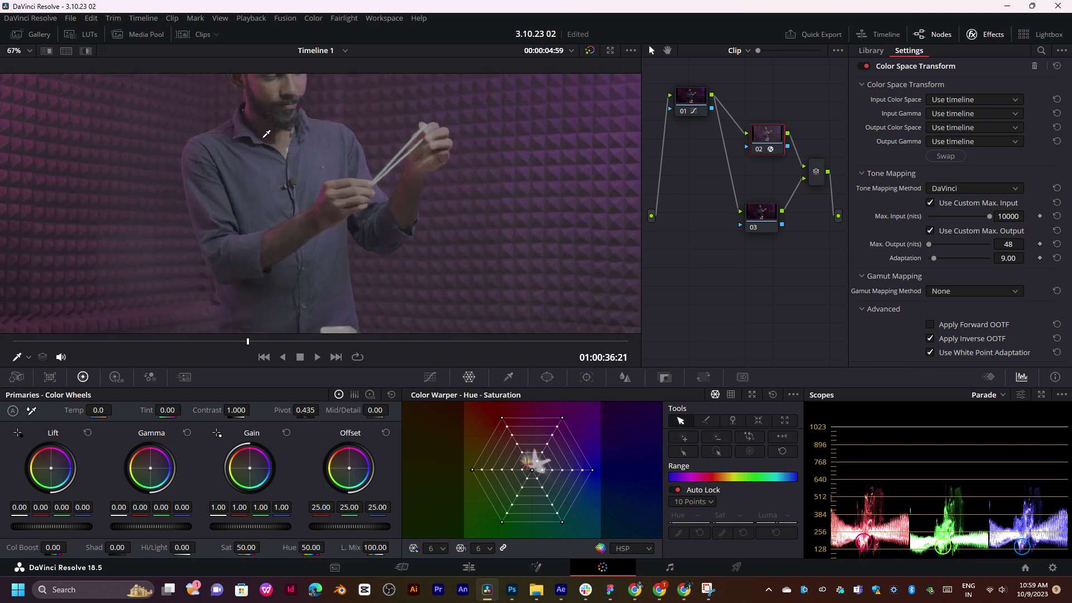
{"action": "scroll", "coordinate": [324, 179], "scroll_direction": "up", "scroll_amount": 2}
{"action": "scroll", "coordinate": [379, 201], "scroll_direction": "up", "scroll_amount": 2}
{"action": "scroll", "coordinate": [439, 220], "scroll_direction": "up", "scroll_amount": 2}
{"action": "scroll", "coordinate": [322, 182], "scroll_direction": "down", "scroll_amount": 1}
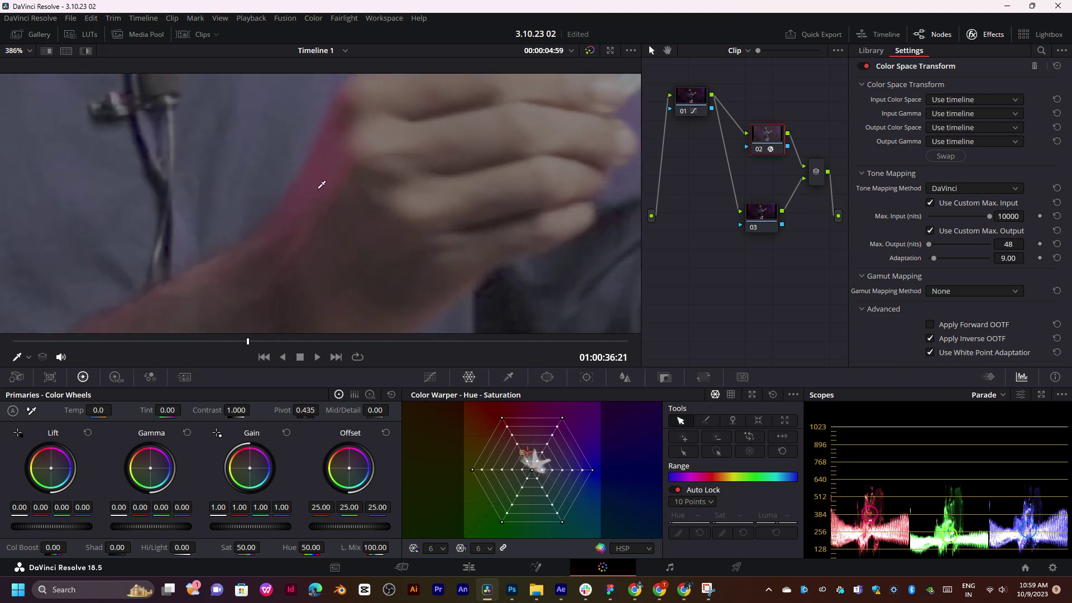
{"action": "scroll", "coordinate": [324, 181], "scroll_direction": "down", "scroll_amount": 1}
{"action": "scroll", "coordinate": [329, 181], "scroll_direction": "down", "scroll_amount": 2}
{"action": "scroll", "coordinate": [332, 182], "scroll_direction": "down", "scroll_amount": 1}
{"action": "scroll", "coordinate": [333, 181], "scroll_direction": "down", "scroll_amount": 2}
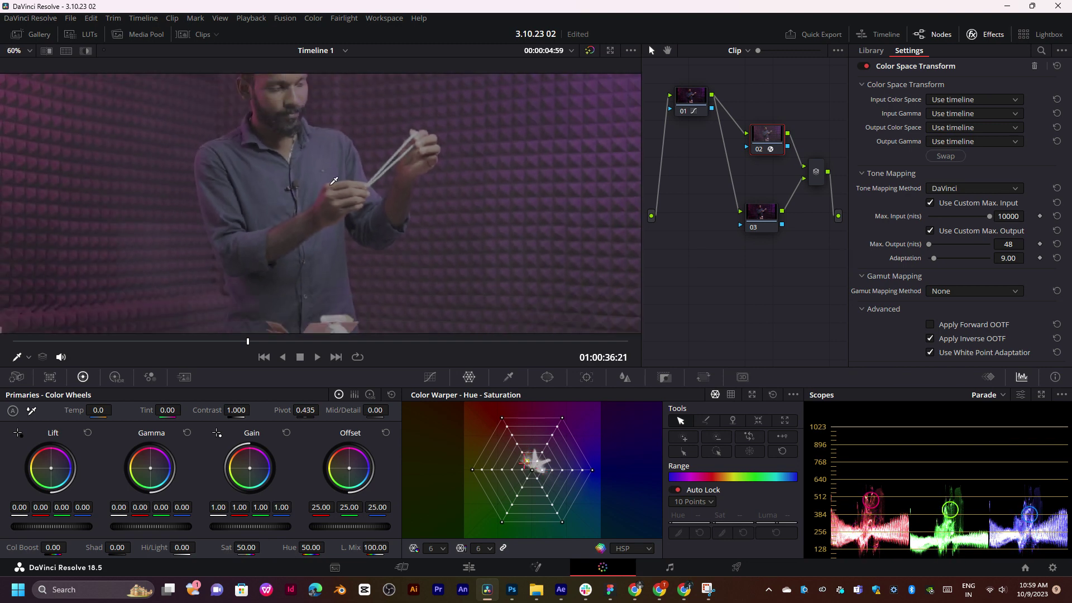
{"action": "scroll", "coordinate": [333, 181], "scroll_direction": "down", "scroll_amount": 1}
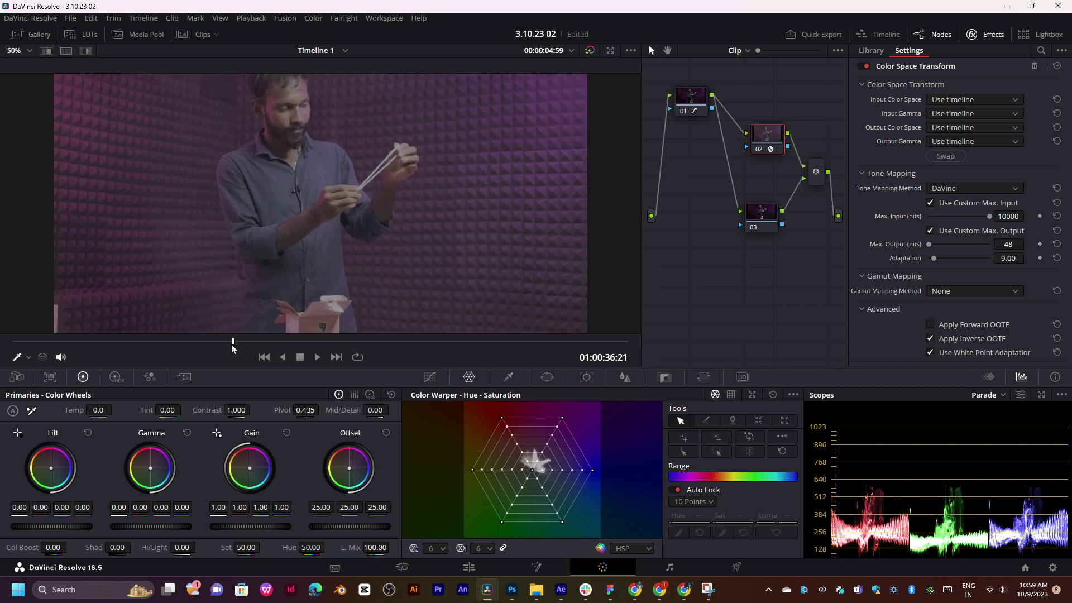
{"action": "left_click_drag", "start_coordinate": [232, 349], "coordinate": [240, 343]}
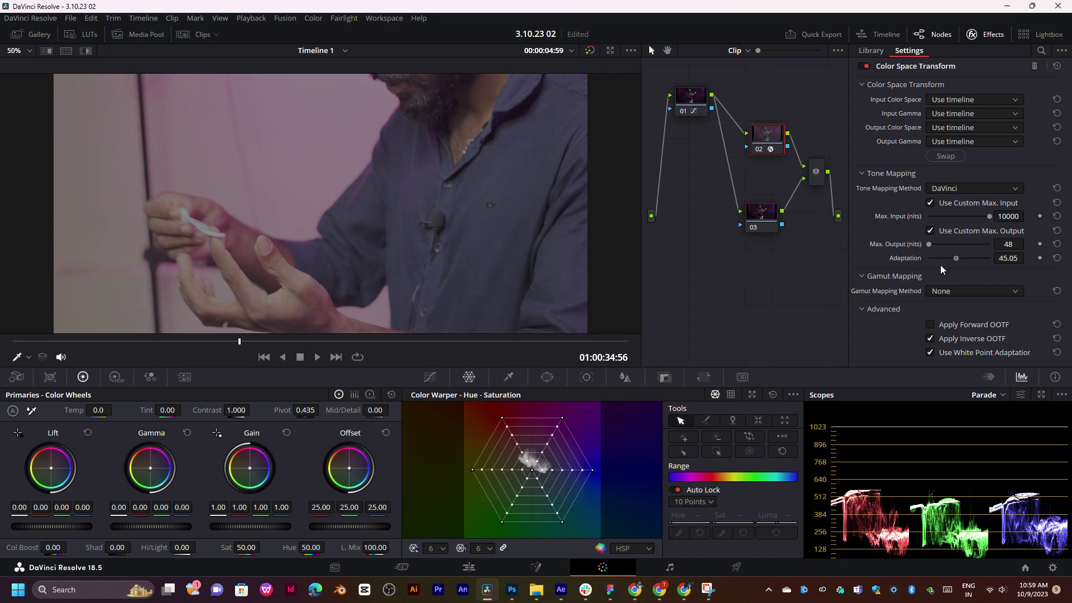
- Raise node 02's Adaptation to 99 and apply Color Space Transform to node 03
{"action": "left_click_drag", "start_coordinate": [937, 259], "coordinate": [1055, 274]}
{"action": "mouse_move", "coordinate": [257, 341]}
{"action": "left_mouse_down"}
{"action": "mouse_move", "coordinate": [293, 343]}
{"action": "mouse_move", "coordinate": [263, 342]}
{"action": "left_mouse_up"}
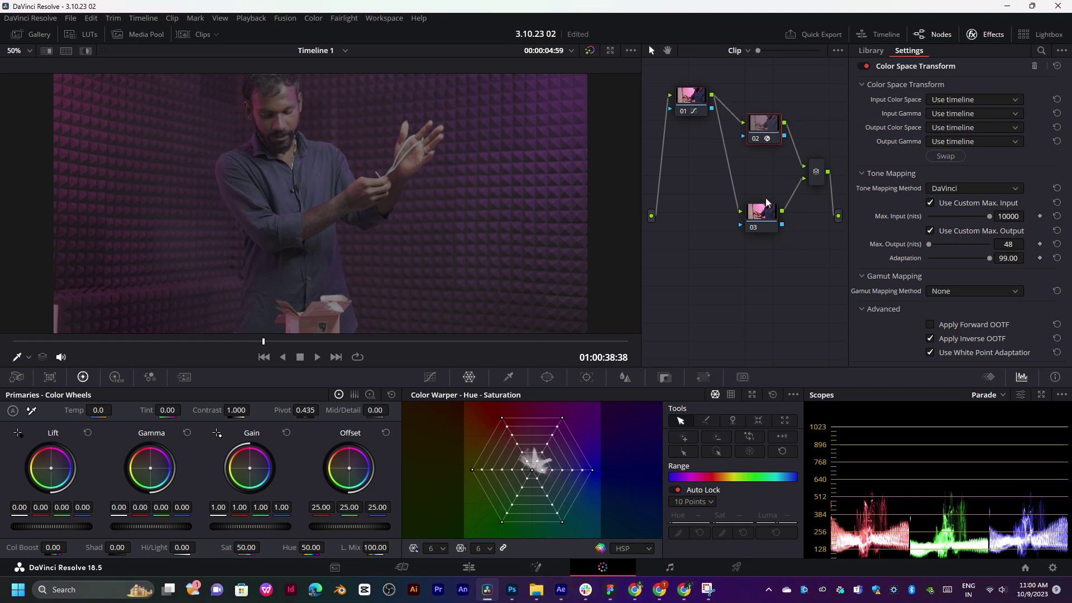
{"action": "left_click", "coordinate": [871, 50]}
{"action": "left_click_drag", "start_coordinate": [922, 280], "coordinate": [763, 216]}
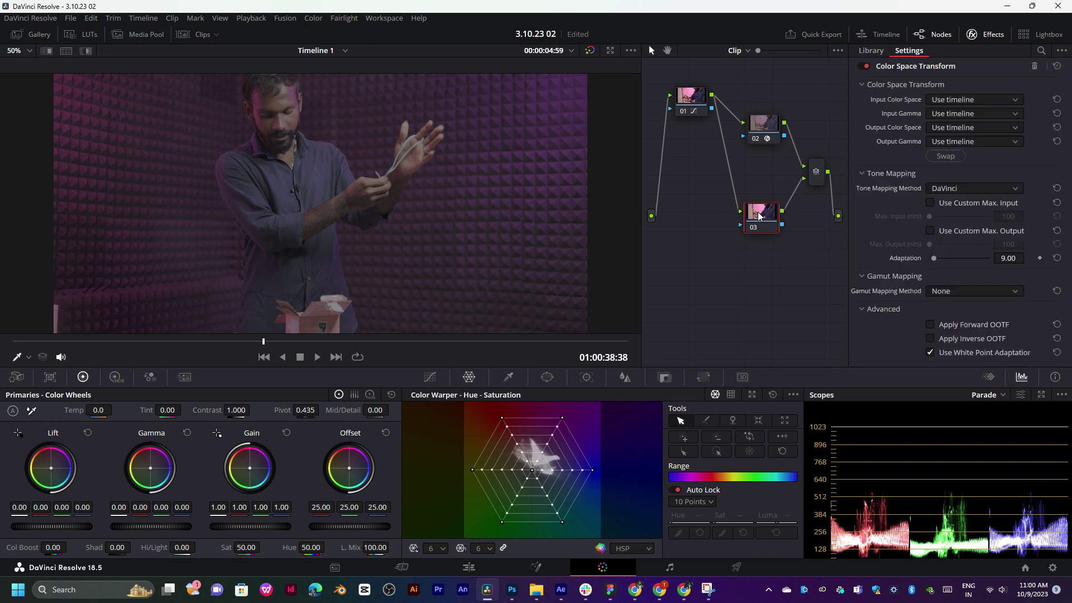
- Set node 03's input colour space to Sony S-Gamut
{"action": "left_click", "coordinate": [964, 98]}
{"action": "scroll", "coordinate": [967, 180], "scroll_direction": "down", "scroll_amount": 10}
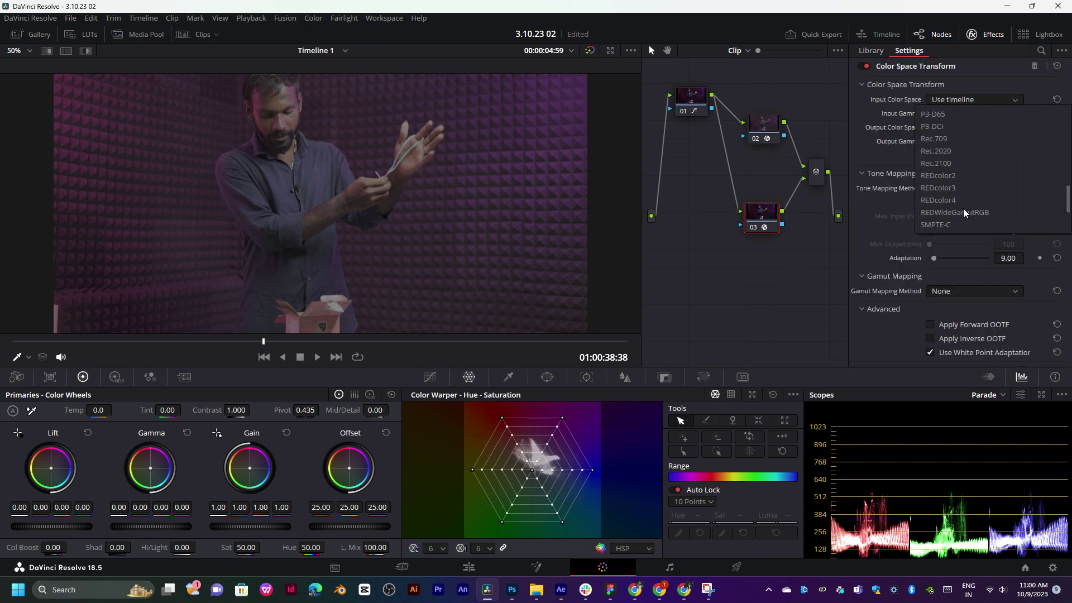
{"action": "scroll", "coordinate": [963, 209], "scroll_direction": "down", "scroll_amount": 3}
{"action": "scroll", "coordinate": [962, 200], "scroll_direction": "down", "scroll_amount": 3}
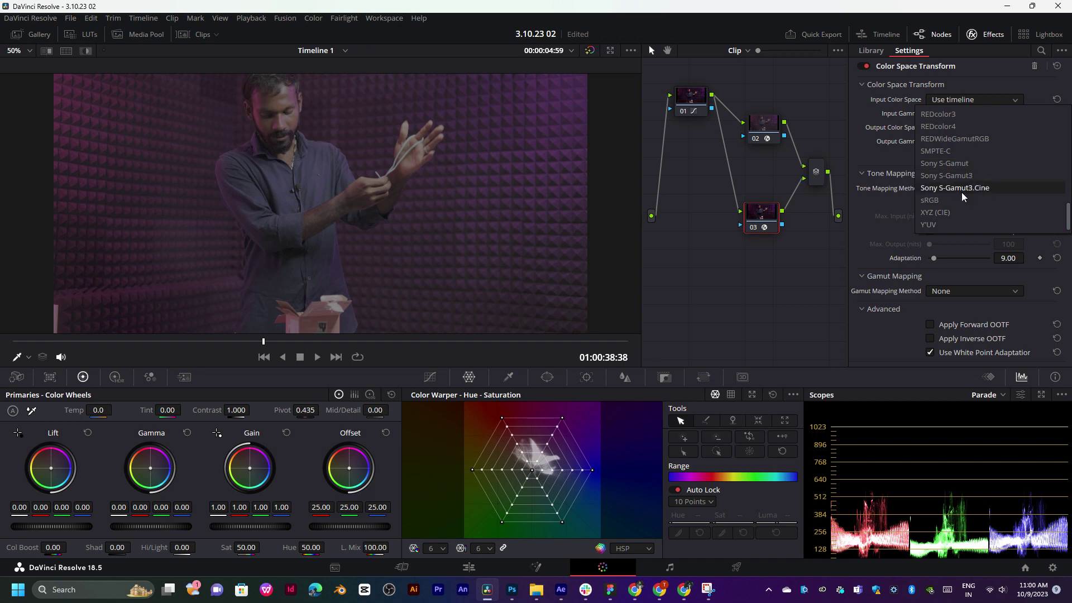
{"action": "scroll", "coordinate": [959, 176], "scroll_direction": "up", "scroll_amount": 3}
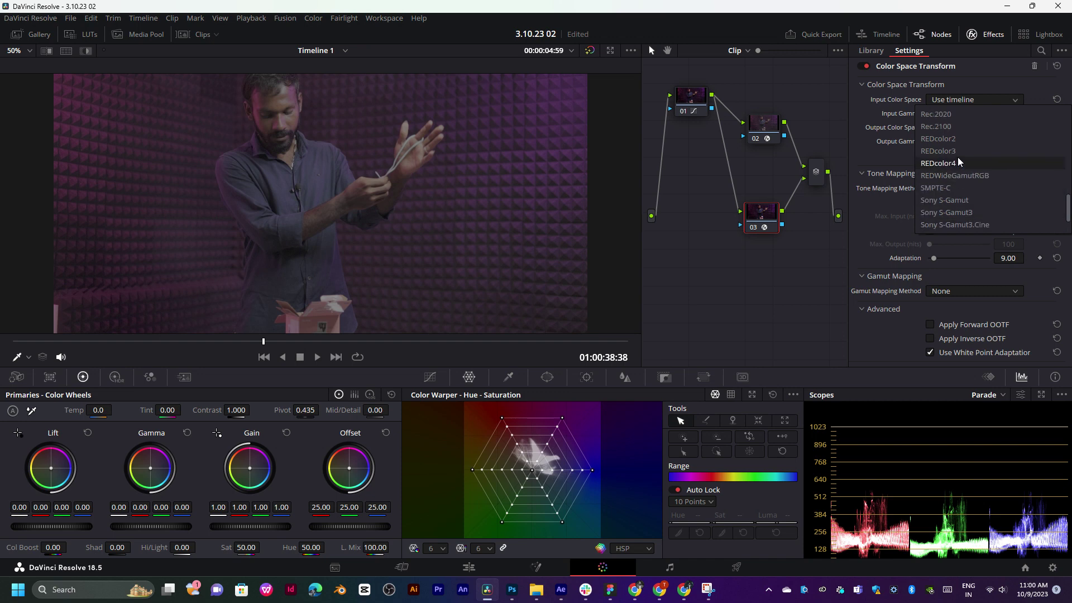
{"action": "left_click", "coordinate": [950, 200]}
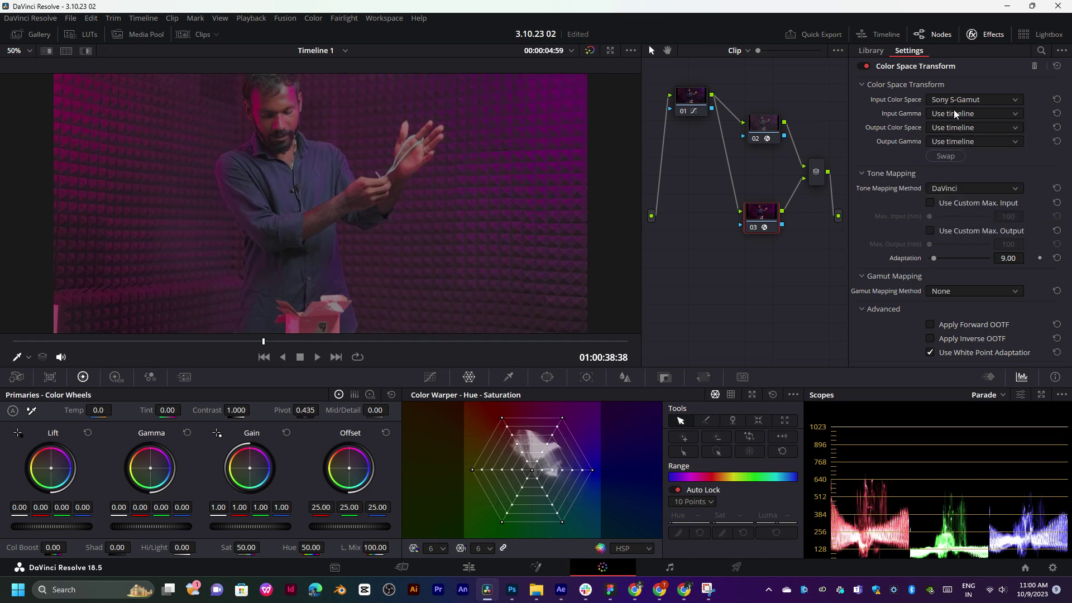
- Compare Rec.709, ARRI Wide Gamut 4, DCDM and Canon Cinema Gamut as the input colour space
{"action": "left_click", "coordinate": [954, 101]}
{"action": "left_click", "coordinate": [944, 178]}
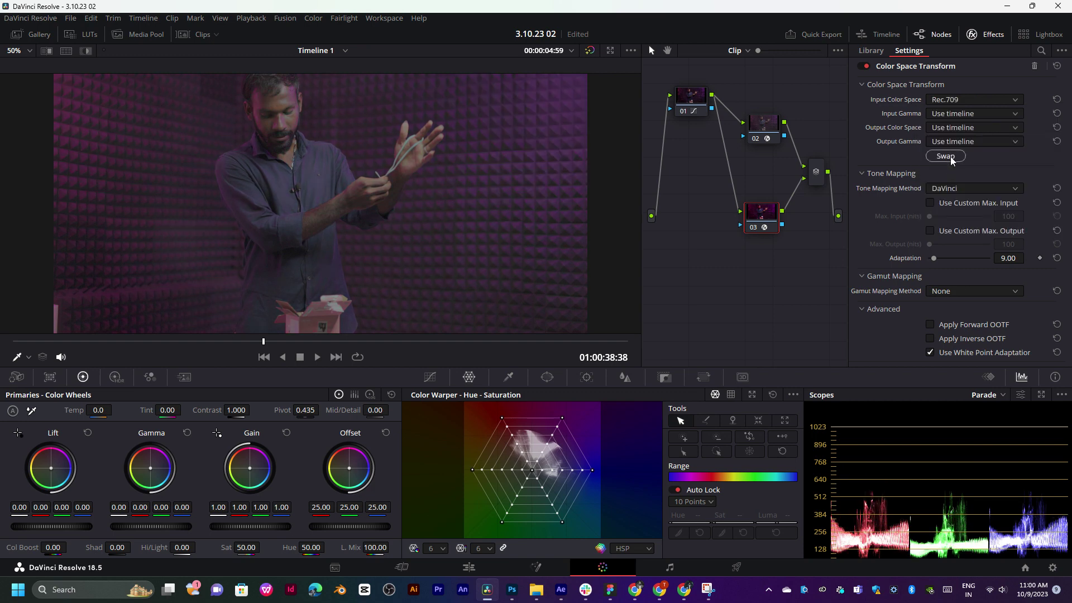
{"action": "left_click", "coordinate": [966, 101]}
{"action": "scroll", "coordinate": [960, 146], "scroll_direction": "up", "scroll_amount": 10}
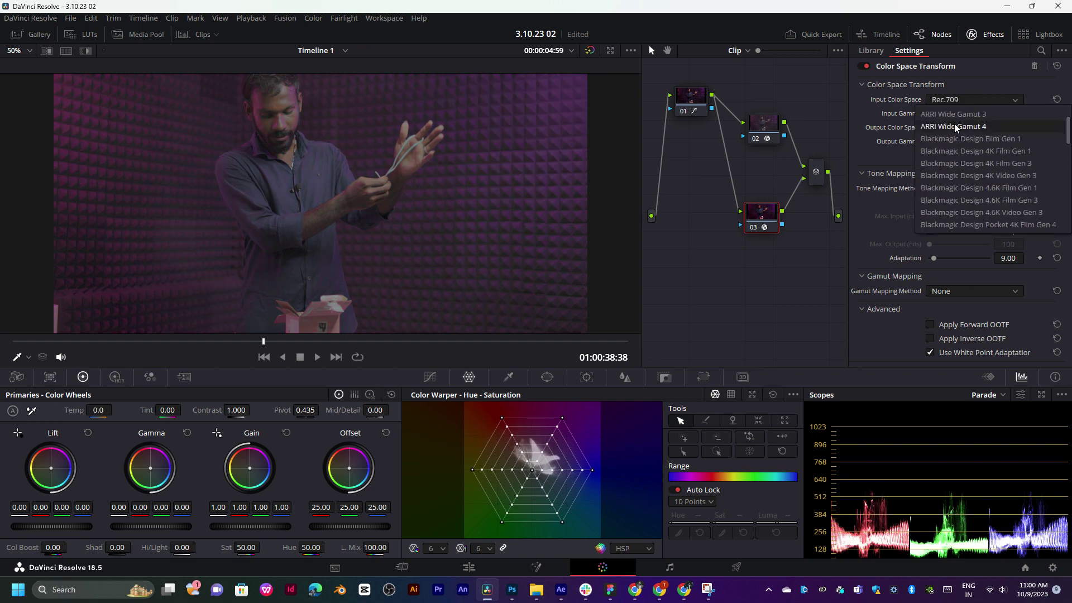
{"action": "left_click", "coordinate": [954, 126]}
{"action": "left_click", "coordinate": [955, 100]}
{"action": "scroll", "coordinate": [944, 185], "scroll_direction": "down", "scroll_amount": 3}
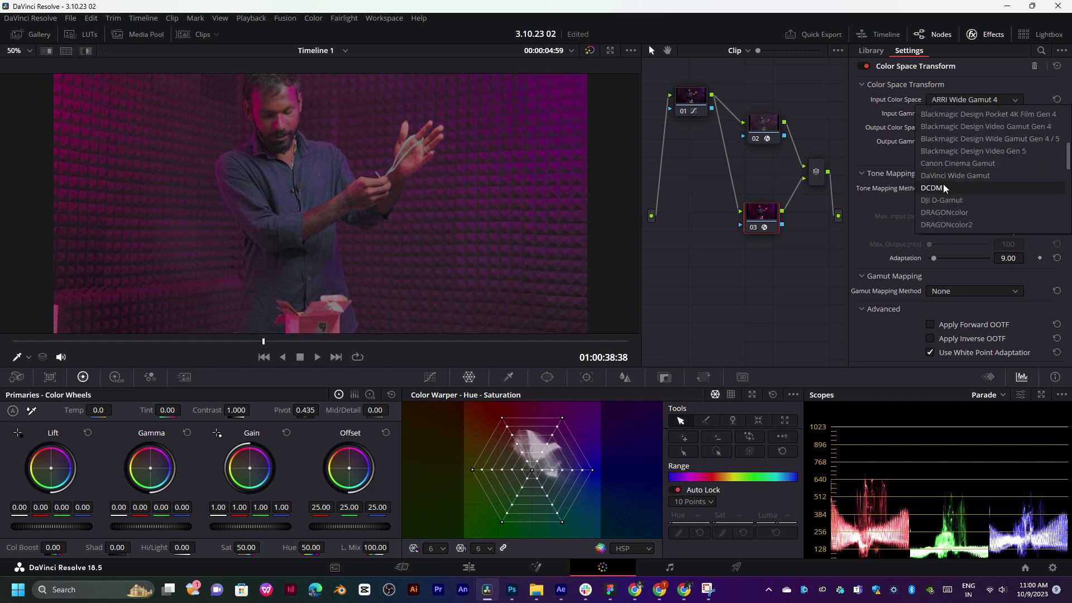
{"action": "left_click", "coordinate": [943, 189]}
{"action": "left_click", "coordinate": [966, 99]}
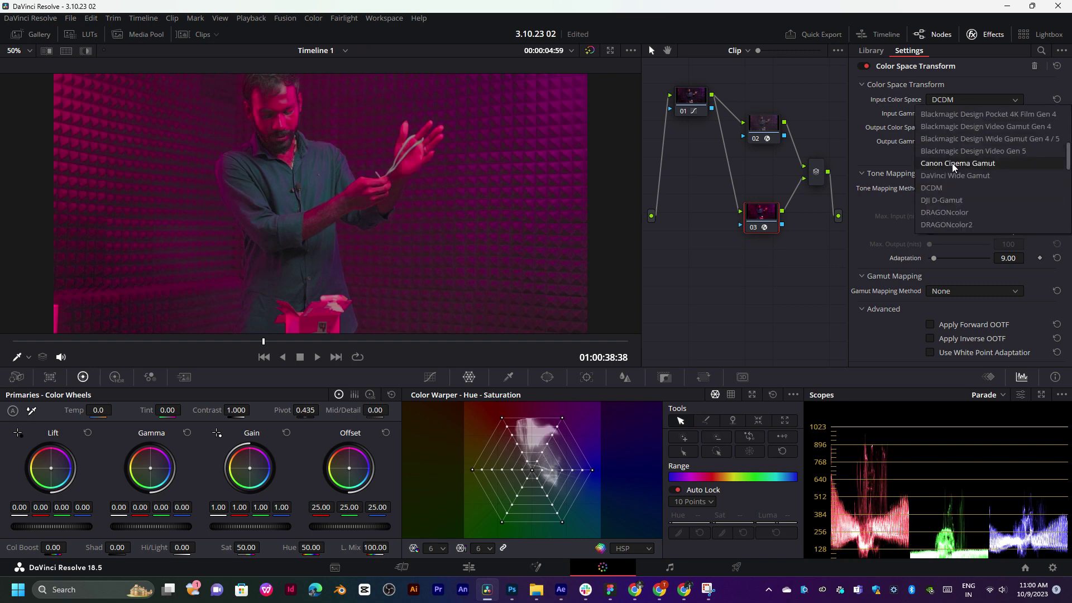
{"action": "left_click", "coordinate": [953, 163]}
- Set the input gamma to Gamma 2.4 and try DJI D-Gamut as input colour space
{"action": "left_click", "coordinate": [950, 113]}
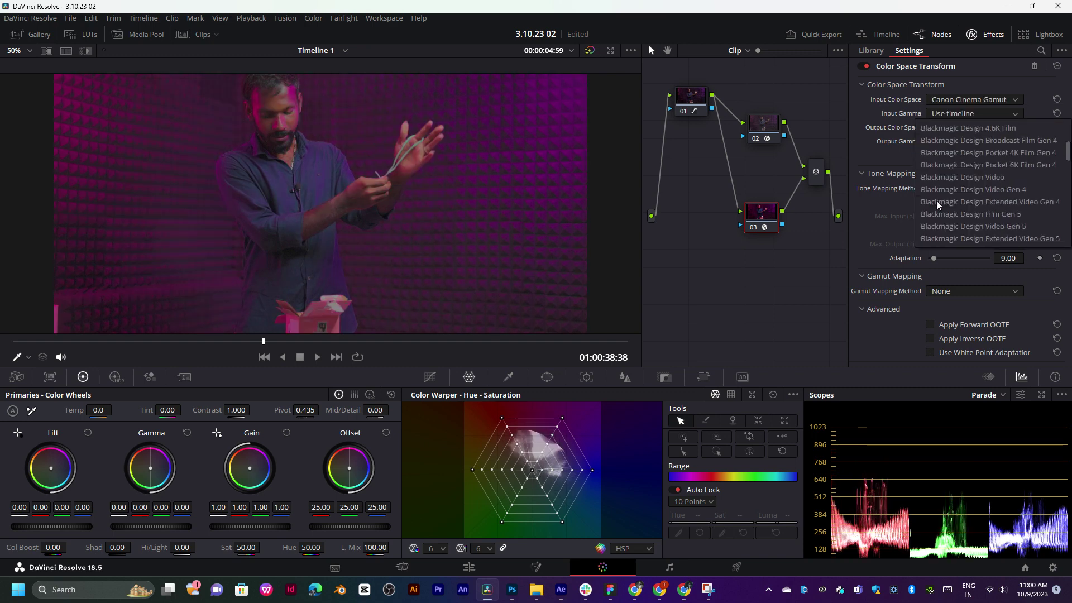
{"action": "scroll", "coordinate": [937, 200], "scroll_direction": "down", "scroll_amount": 4}
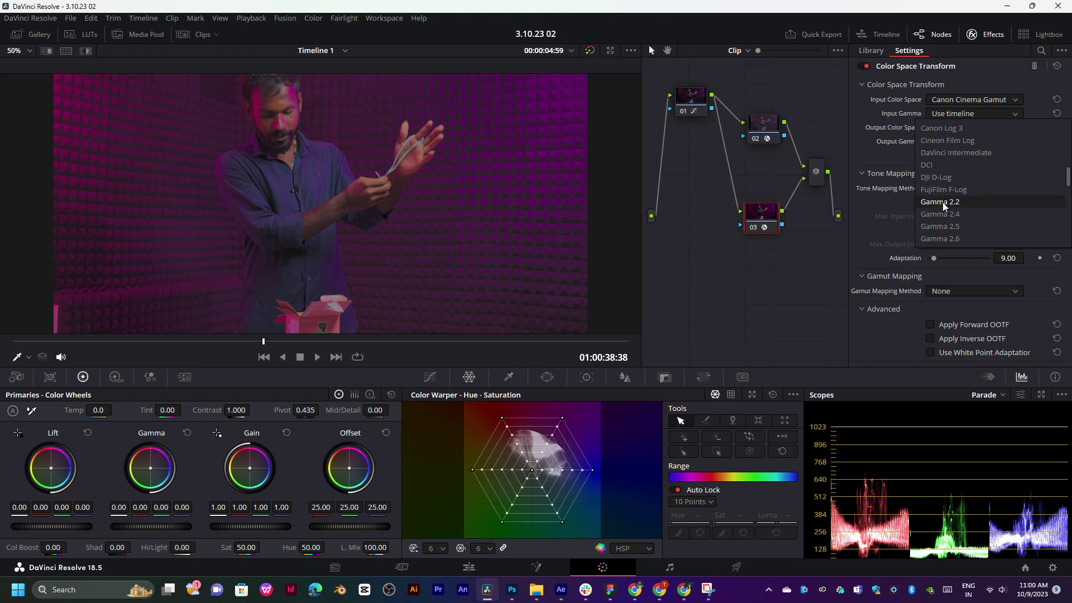
{"action": "left_click", "coordinate": [947, 214]}
{"action": "left_click", "coordinate": [956, 105]}
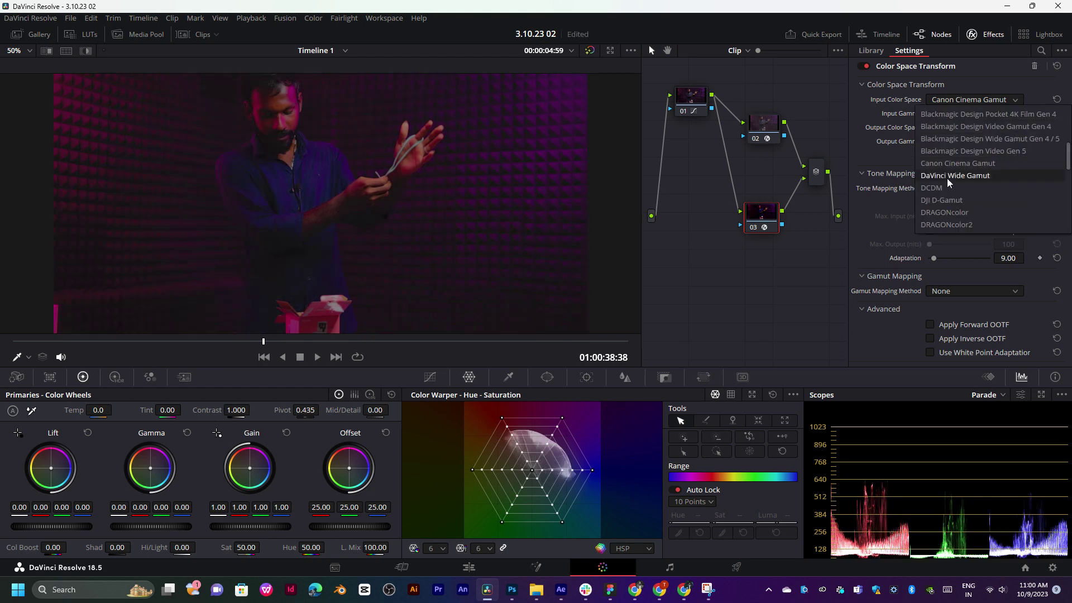
{"action": "left_click", "coordinate": [946, 199]}
{"action": "left_click", "coordinate": [962, 100]}
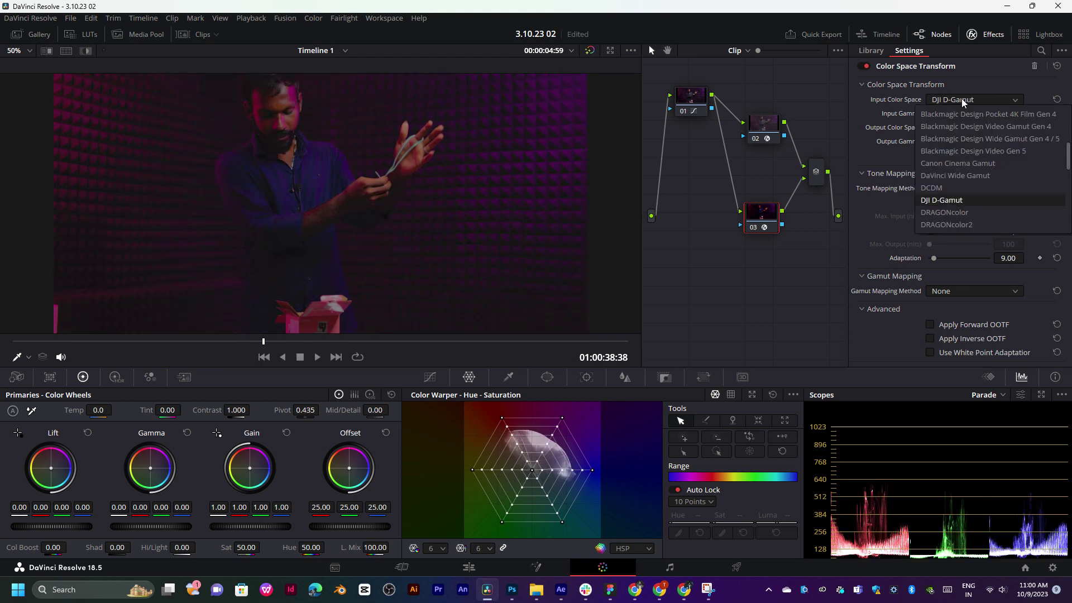
{"action": "scroll", "coordinate": [952, 163], "scroll_direction": "down", "scroll_amount": 6}
- Settle on Sony S-Gamut input and, after trying Gamma 2.5, set input gamma to Gamma 2.2
{"action": "left_click", "coordinate": [952, 167]}
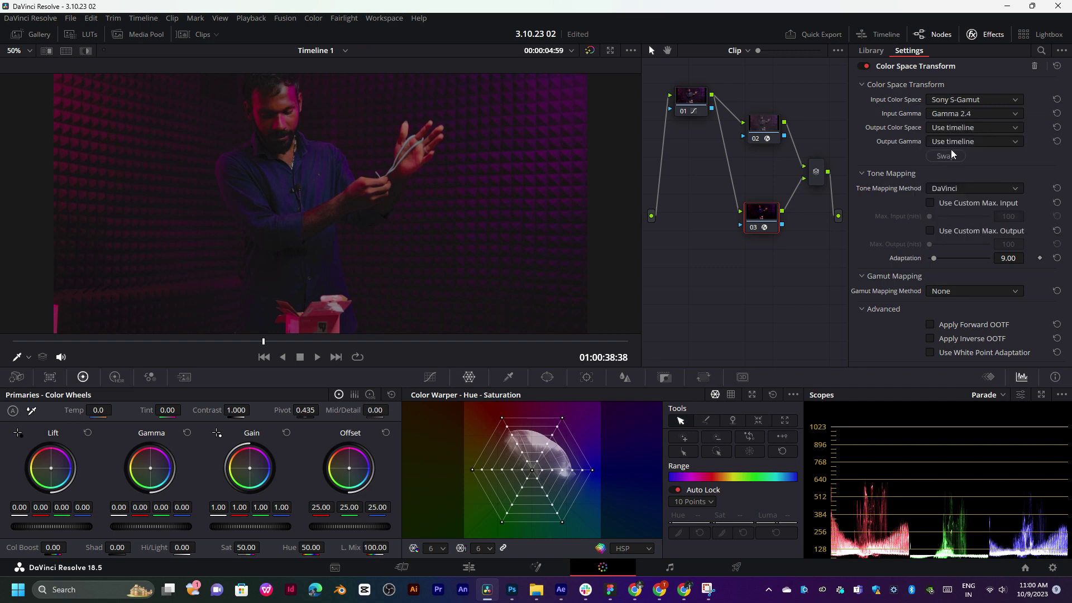
{"action": "left_click", "coordinate": [950, 115]}
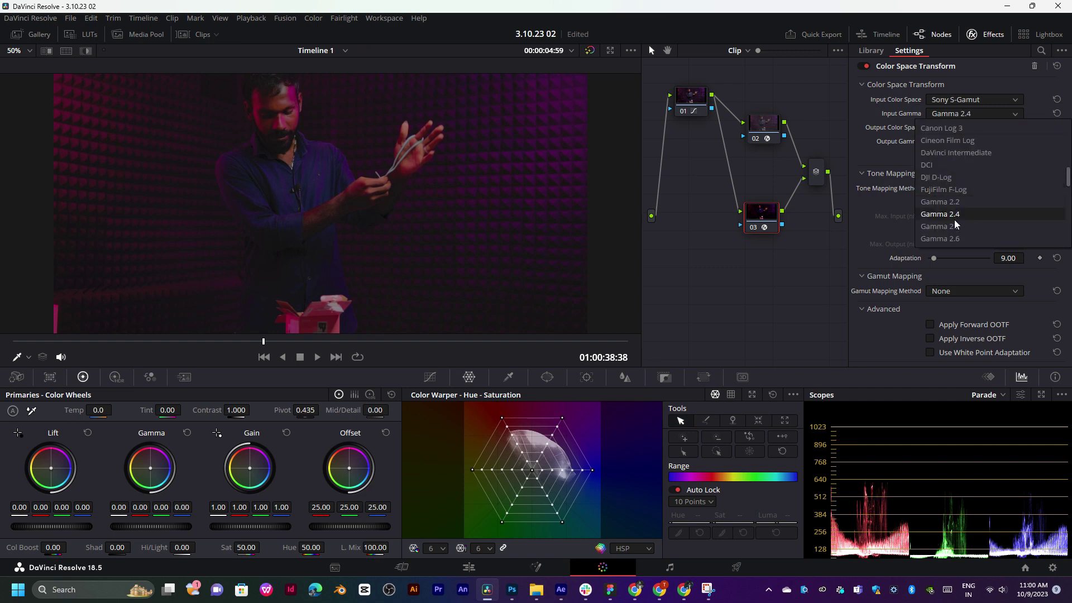
{"action": "left_click", "coordinate": [954, 224]}
{"action": "left_click", "coordinate": [958, 115]}
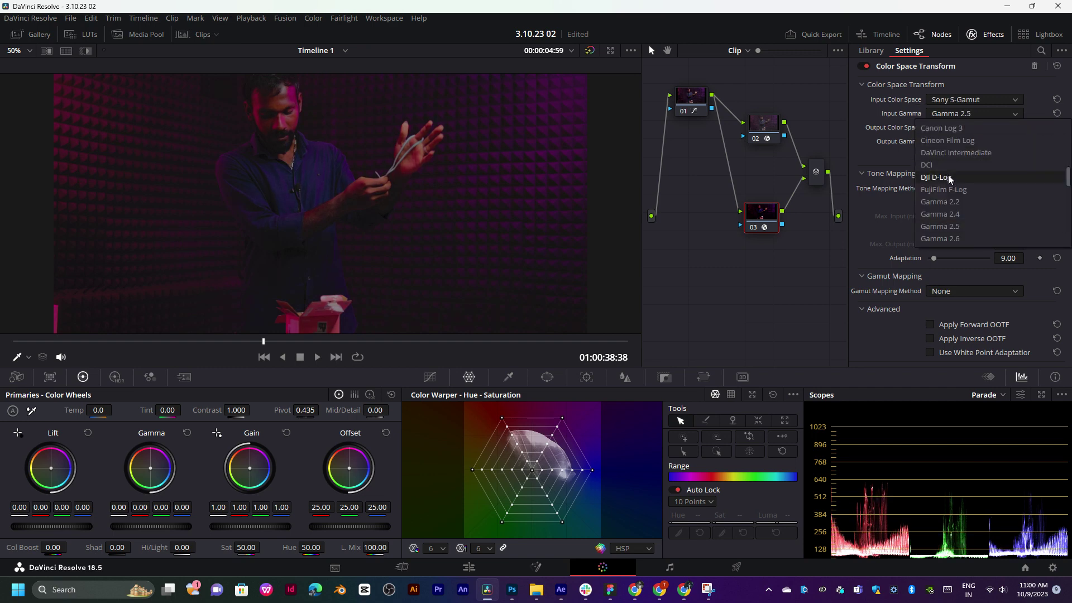
{"action": "left_click", "coordinate": [956, 201]}
- Set the output colour space to sRGB and output gamma to Rec.709, then add serial node 05
{"action": "left_click", "coordinate": [966, 131]}
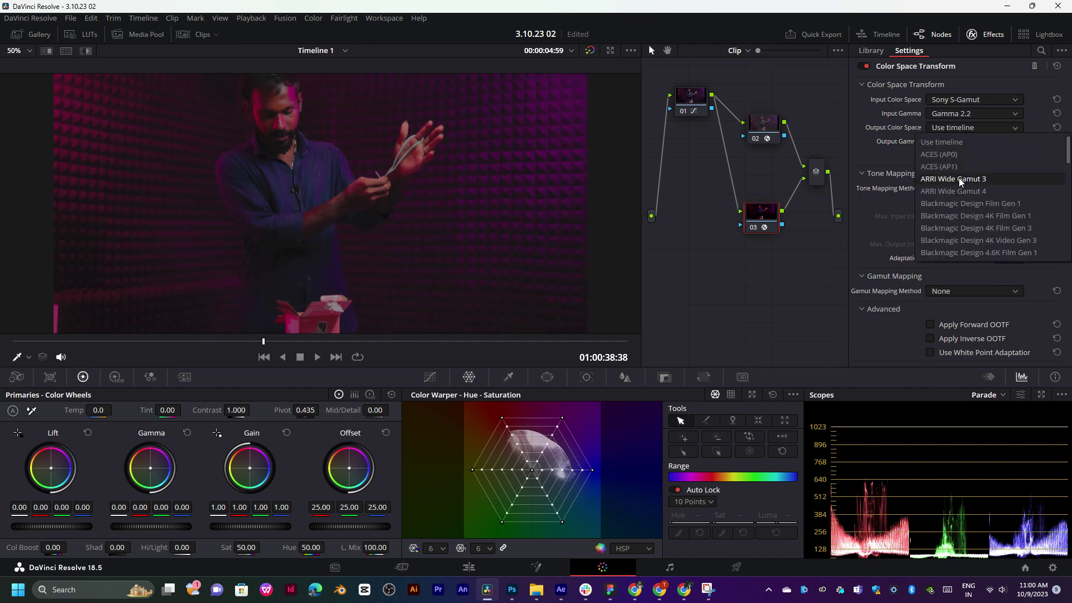
{"action": "scroll", "coordinate": [960, 193], "scroll_direction": "down", "scroll_amount": 10}
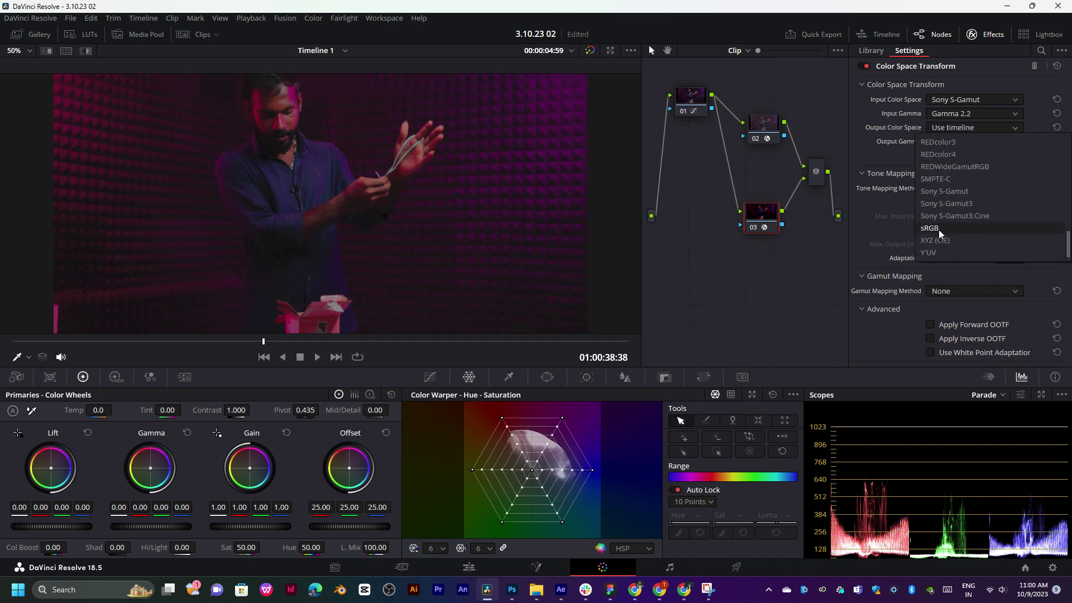
{"action": "left_click", "coordinate": [939, 229]}
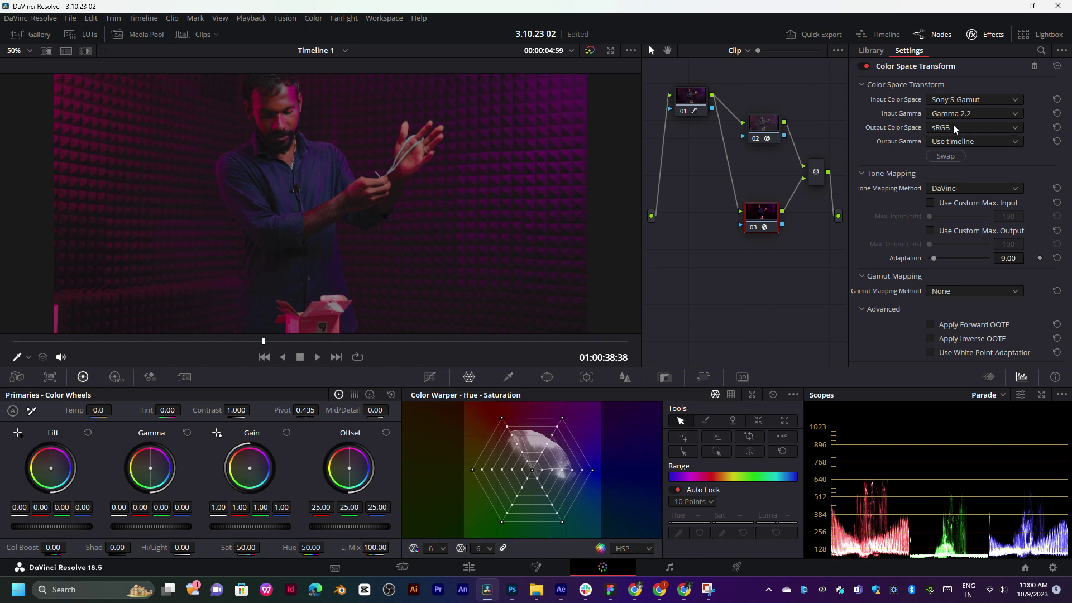
{"action": "left_click", "coordinate": [950, 142]}
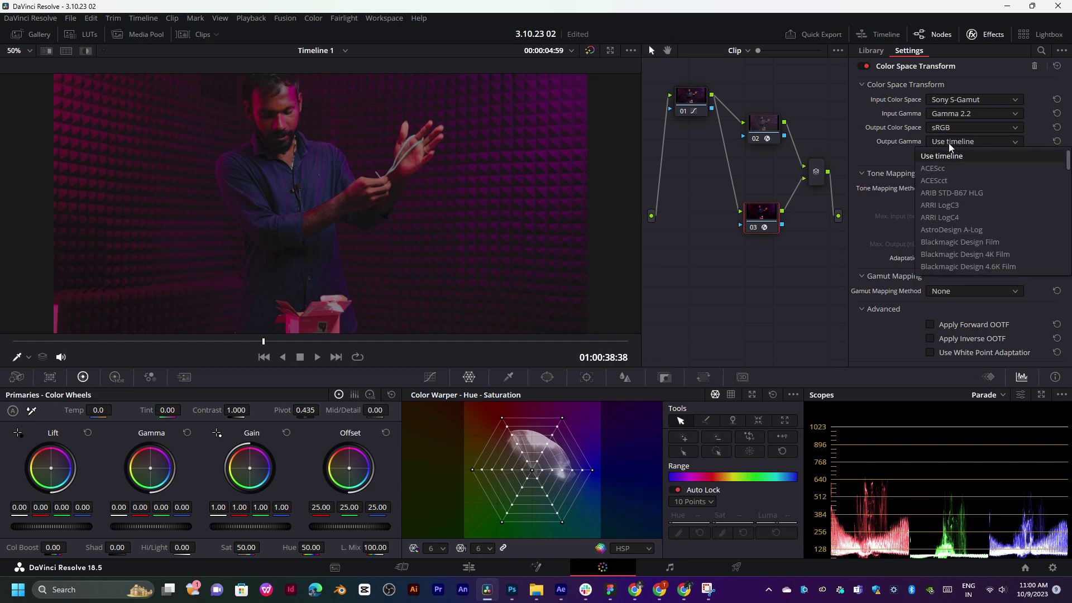
{"action": "scroll", "coordinate": [944, 220], "scroll_direction": "down", "scroll_amount": 8}
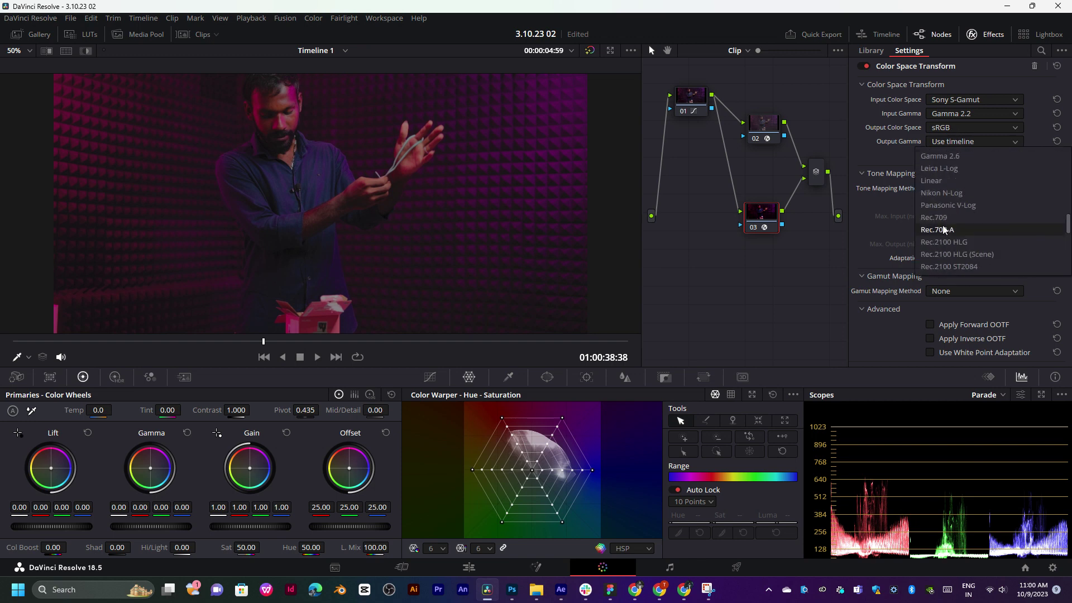
{"action": "left_click", "coordinate": [943, 219]}
{"action": "scroll", "coordinate": [304, 163], "scroll_direction": "up", "scroll_amount": 4}
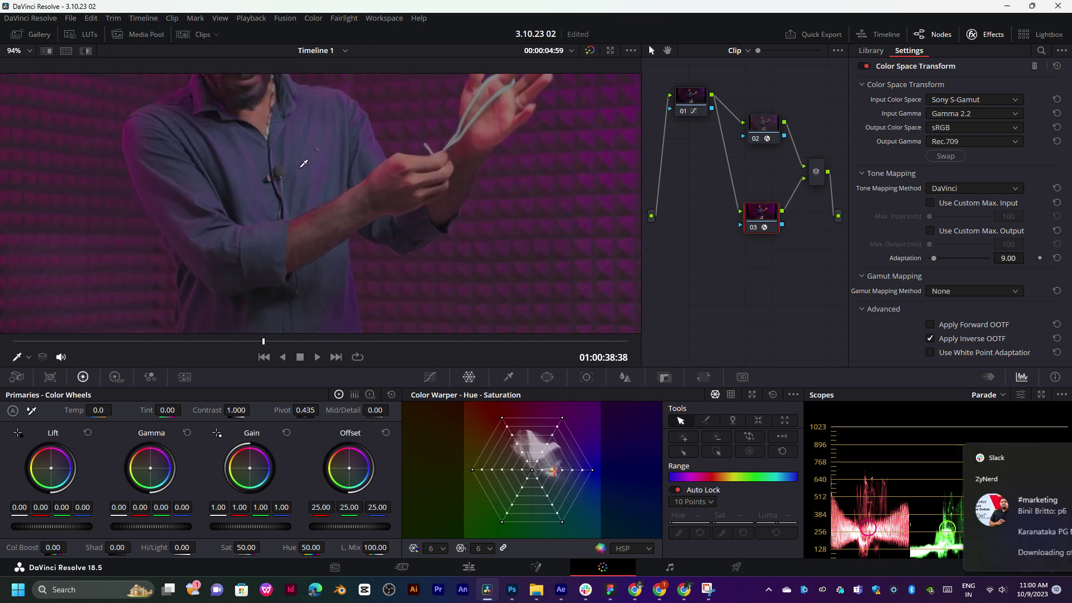
{"action": "scroll", "coordinate": [304, 163], "scroll_direction": "down", "scroll_amount": 4}
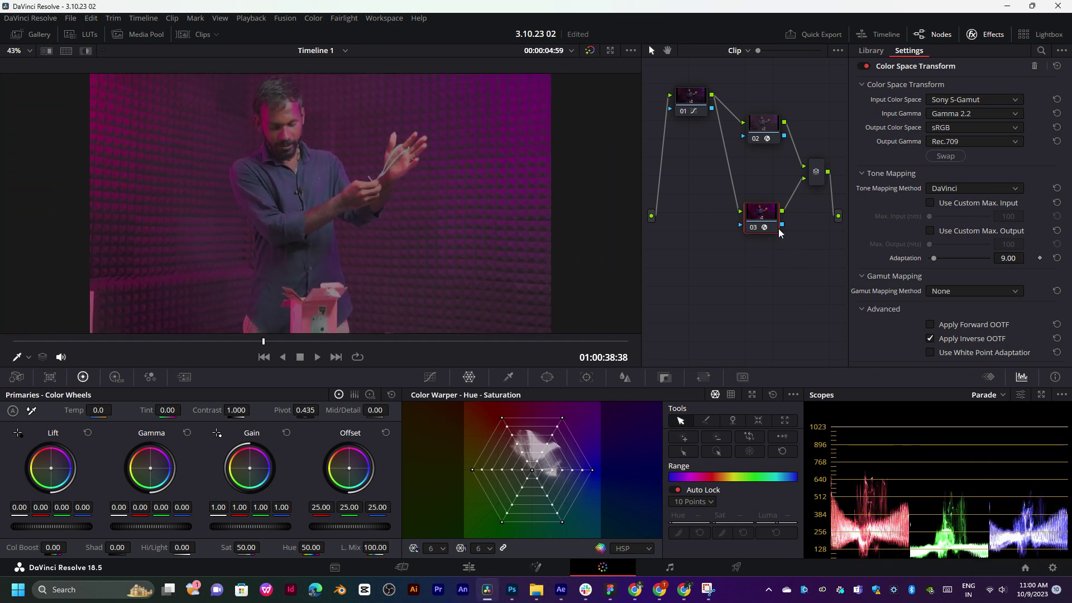
{"action": "key", "text": "alt+s"}
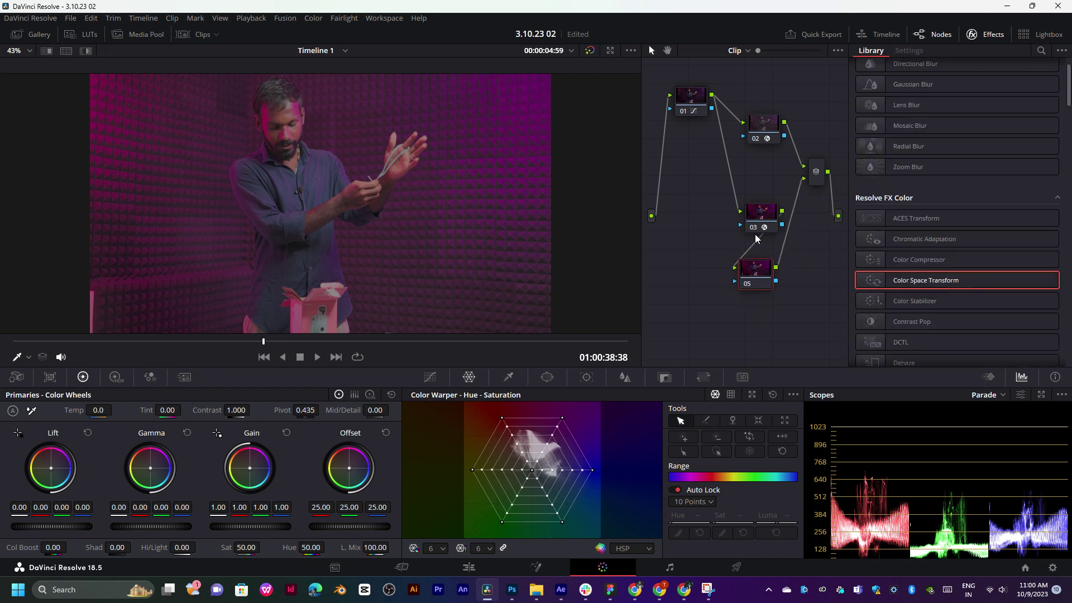
- On node 05, drag two Color Warper hue-saturation points to push magenta tones to higher saturation
{"action": "left_click_drag", "start_coordinate": [759, 217], "coordinate": [726, 166]}
{"action": "left_click", "coordinate": [761, 268]}
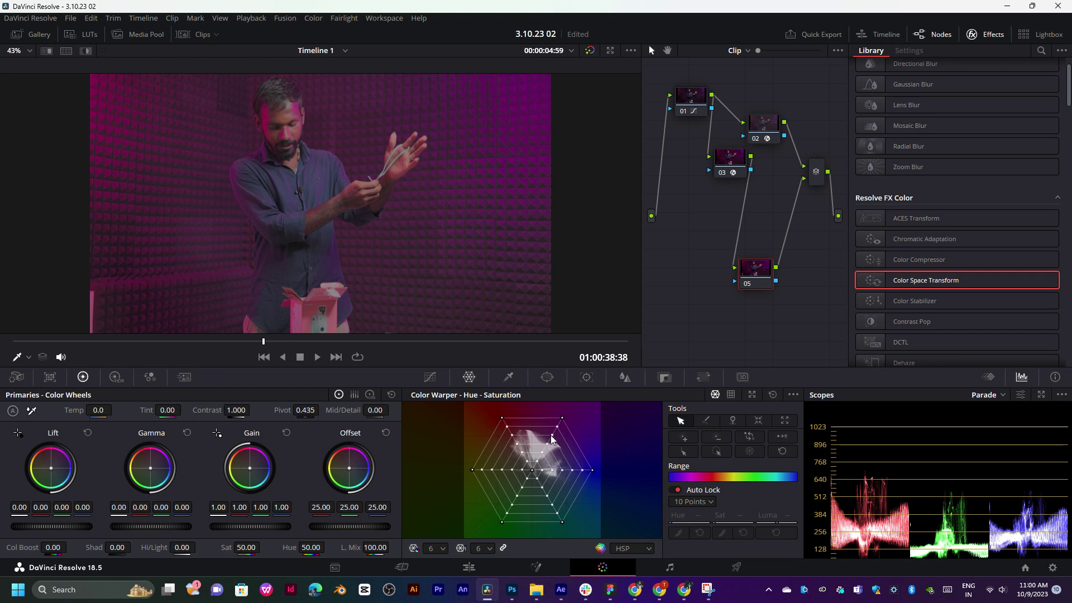
{"action": "left_click_drag", "start_coordinate": [551, 435], "coordinate": [552, 449]}
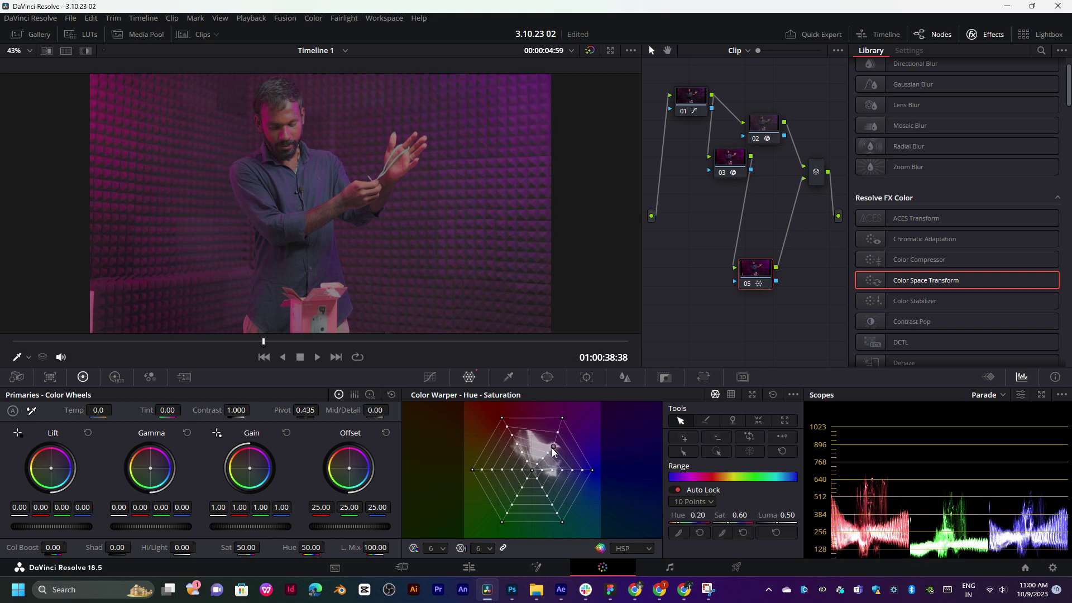
{"action": "left_click", "coordinate": [518, 448]}
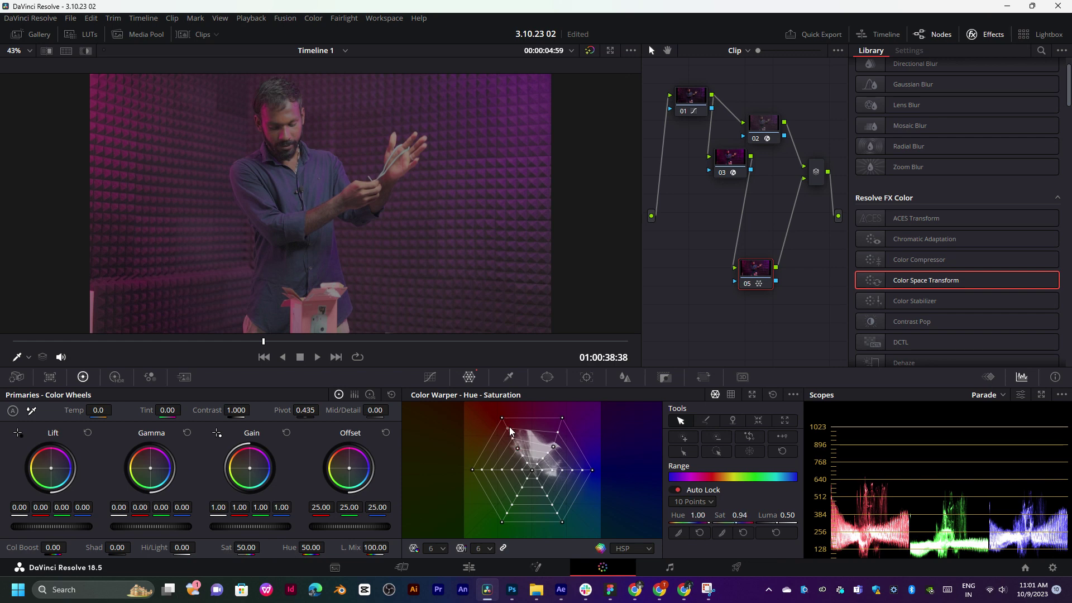
{"action": "left_click_drag", "start_coordinate": [517, 427], "coordinate": [494, 429]}
{"action": "left_click", "coordinate": [430, 377]}
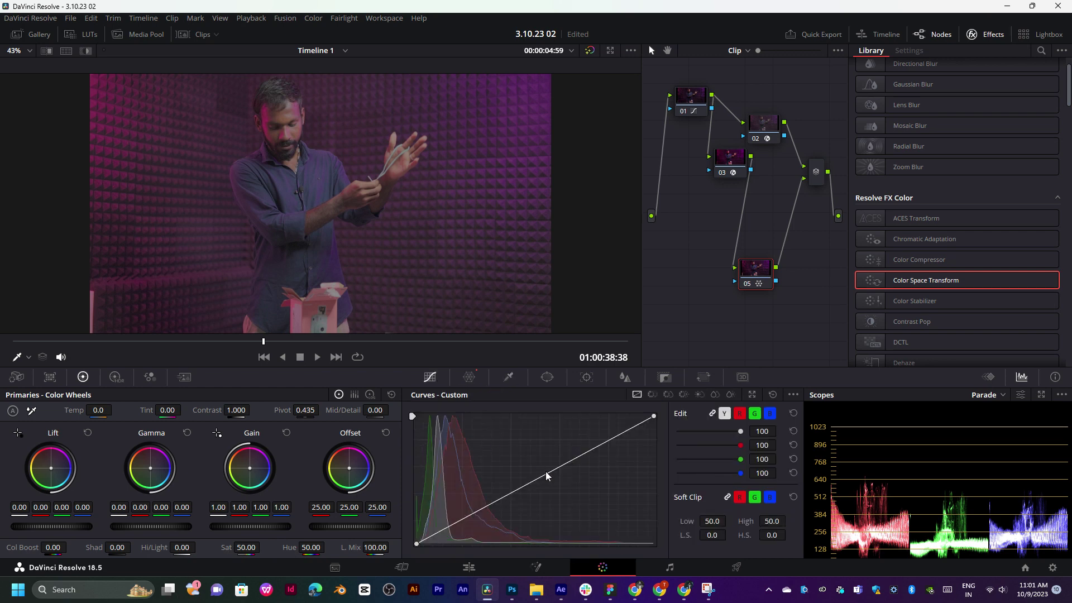
- Raise a point on node 05's custom curve to brighten midtones and nudge gamma slightly toward red
{"action": "left_click_drag", "start_coordinate": [546, 476], "coordinate": [537, 462]}
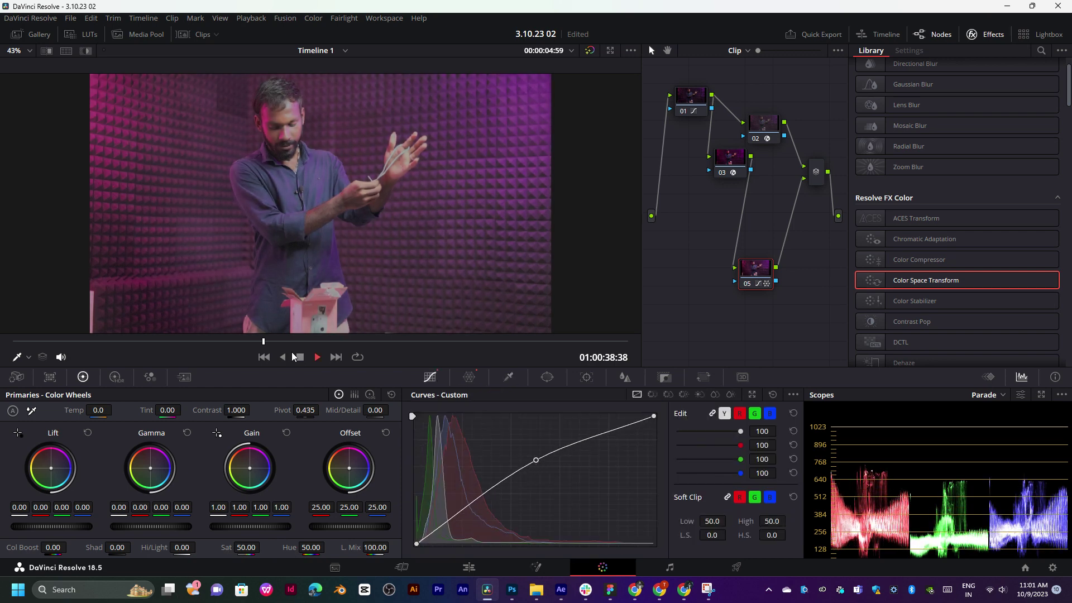
{"action": "left_click_drag", "start_coordinate": [209, 343], "coordinate": [253, 339]}
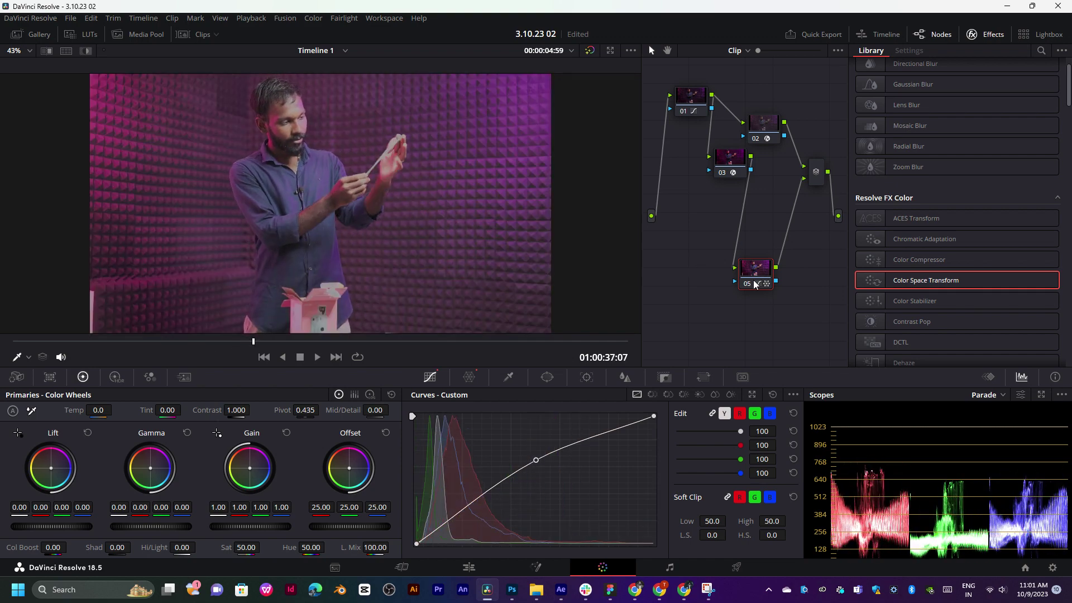
{"action": "left_click_drag", "start_coordinate": [536, 460], "coordinate": [541, 461]}
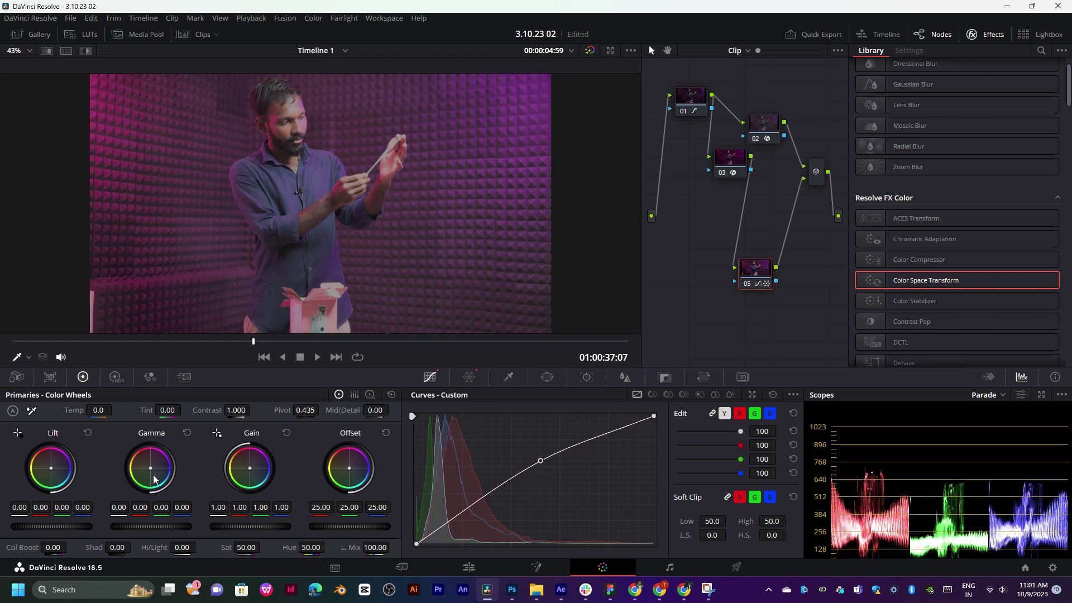
{"action": "left_click_drag", "start_coordinate": [149, 468], "coordinate": [146, 466]}
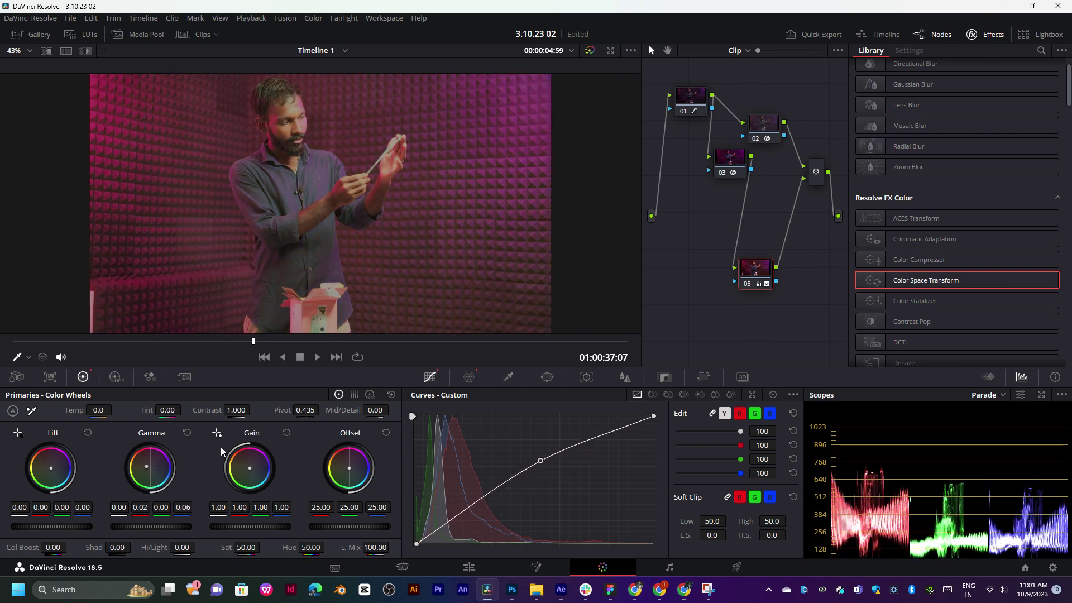
{"action": "mouse_move", "coordinate": [239, 343]}
{"action": "left_mouse_down"}
{"action": "mouse_move", "coordinate": [217, 343]}
{"action": "mouse_move", "coordinate": [380, 328]}
{"action": "left_mouse_up"}
- Set node 02's transform maximum output and maximum input to 48 nits
{"action": "left_click_drag", "start_coordinate": [773, 129], "coordinate": [780, 130]}
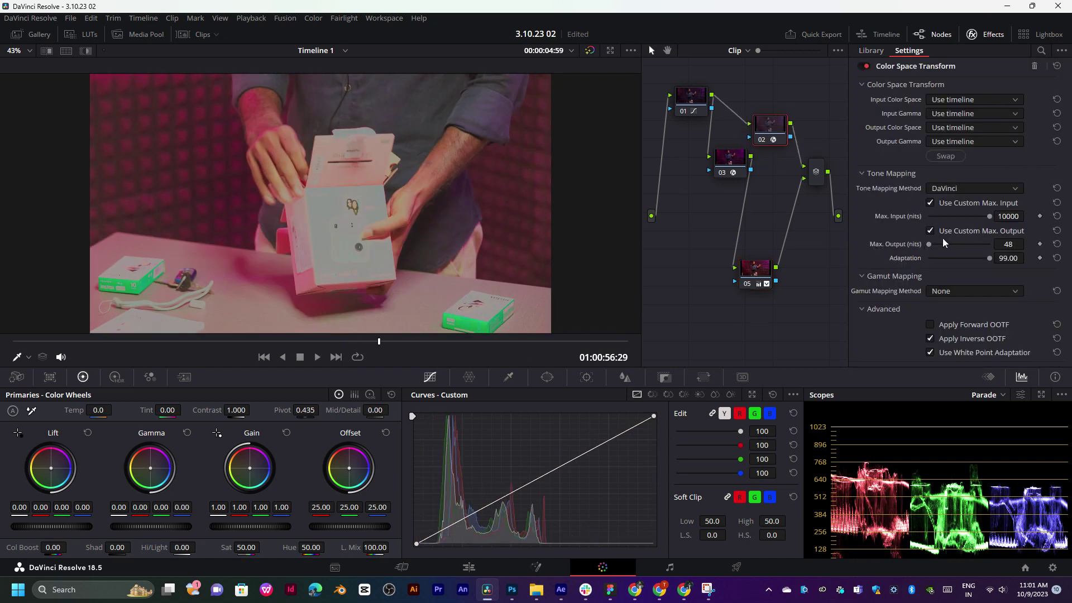
{"action": "mouse_move", "coordinate": [934, 242]}
{"action": "left_mouse_down"}
{"action": "mouse_move", "coordinate": [921, 249]}
{"action": "mouse_move", "coordinate": [1018, 256]}
{"action": "left_mouse_up"}
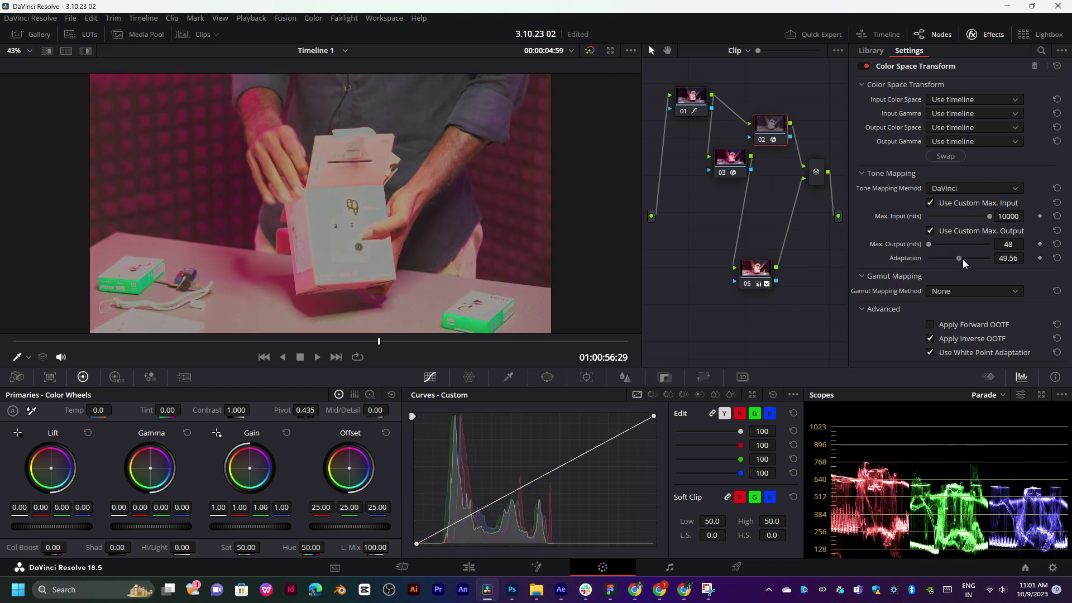
{"action": "left_click_drag", "start_coordinate": [952, 217], "coordinate": [930, 218]}
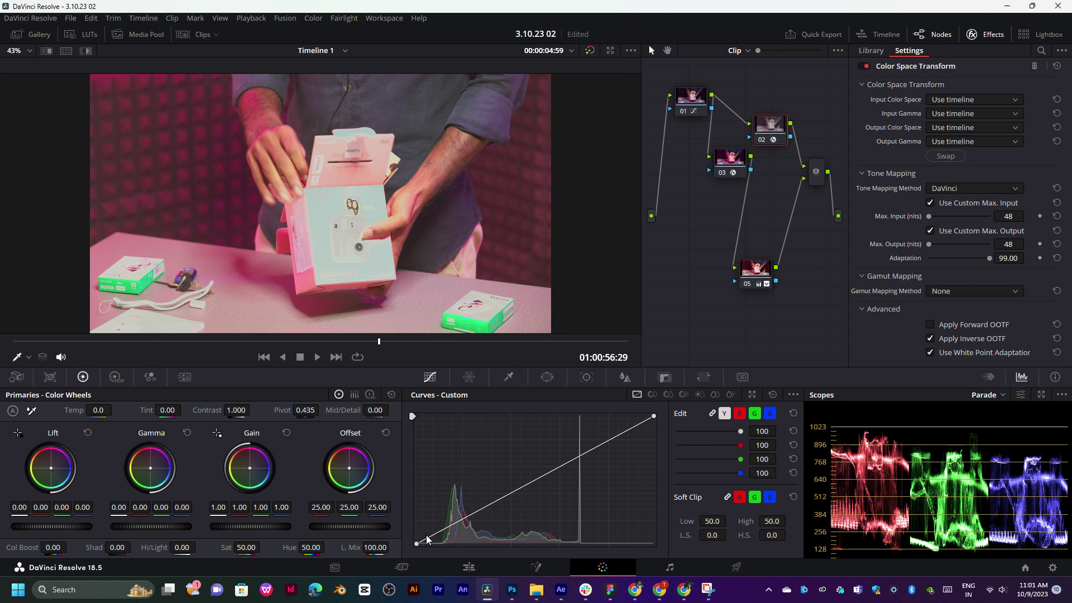
- Pull node 02's custom curve black point inward to deepen shadows, then review the clip
{"action": "left_click", "coordinate": [754, 270]}
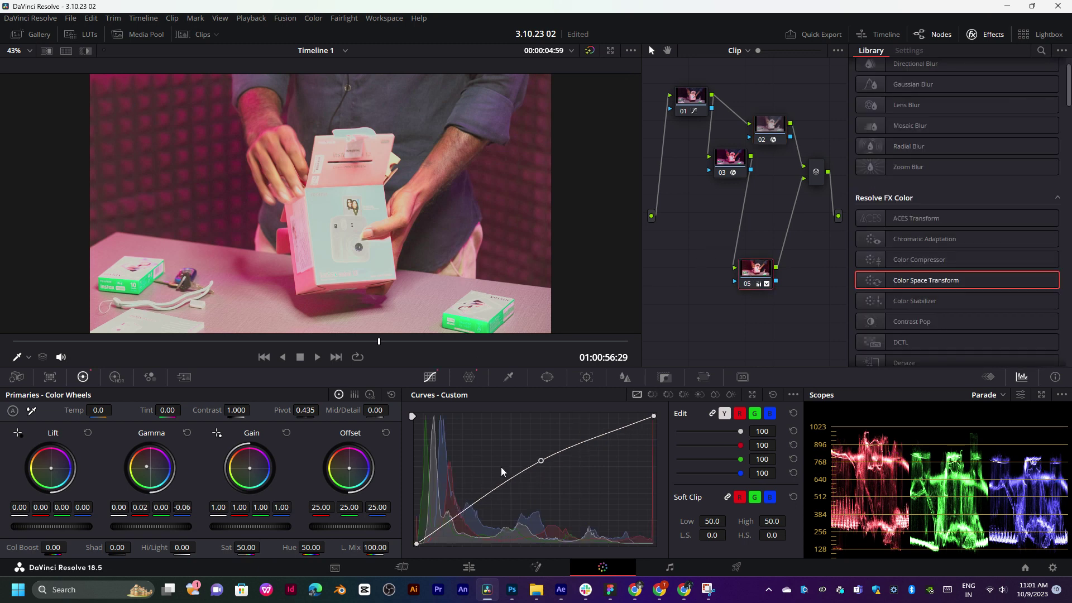
{"action": "left_click", "coordinate": [766, 137]}
{"action": "left_click_drag", "start_coordinate": [417, 543], "coordinate": [440, 545]}
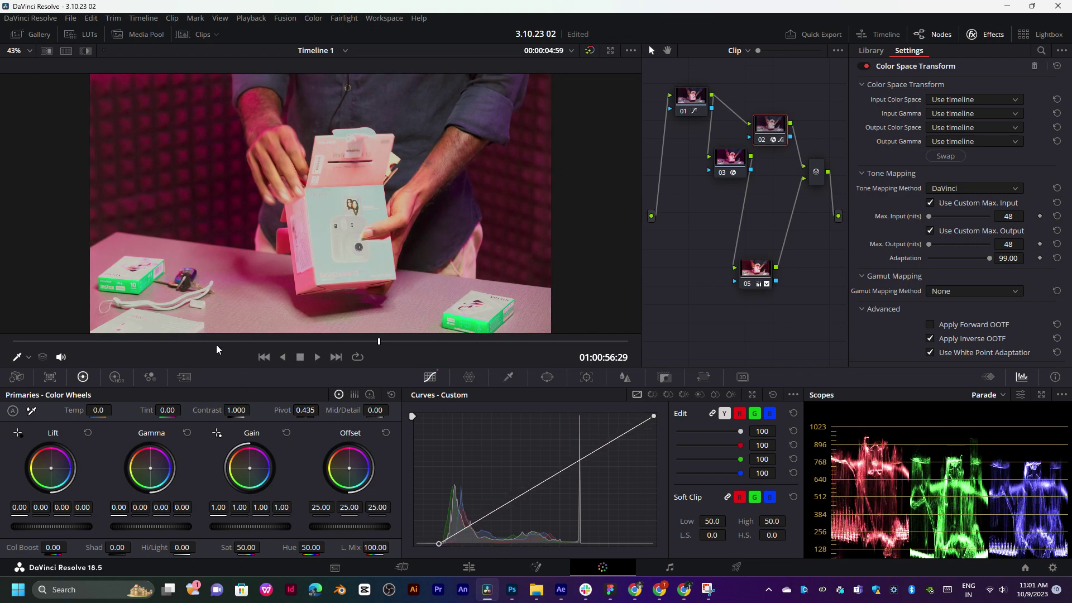
{"action": "mouse_move", "coordinate": [216, 344]}
{"action": "left_mouse_down"}
{"action": "mouse_move", "coordinate": [240, 342]}
{"action": "mouse_move", "coordinate": [145, 341]}
{"action": "mouse_move", "coordinate": [189, 342]}
{"action": "left_mouse_up"}
{"action": "left_click_drag", "start_coordinate": [225, 341], "coordinate": [257, 340]}
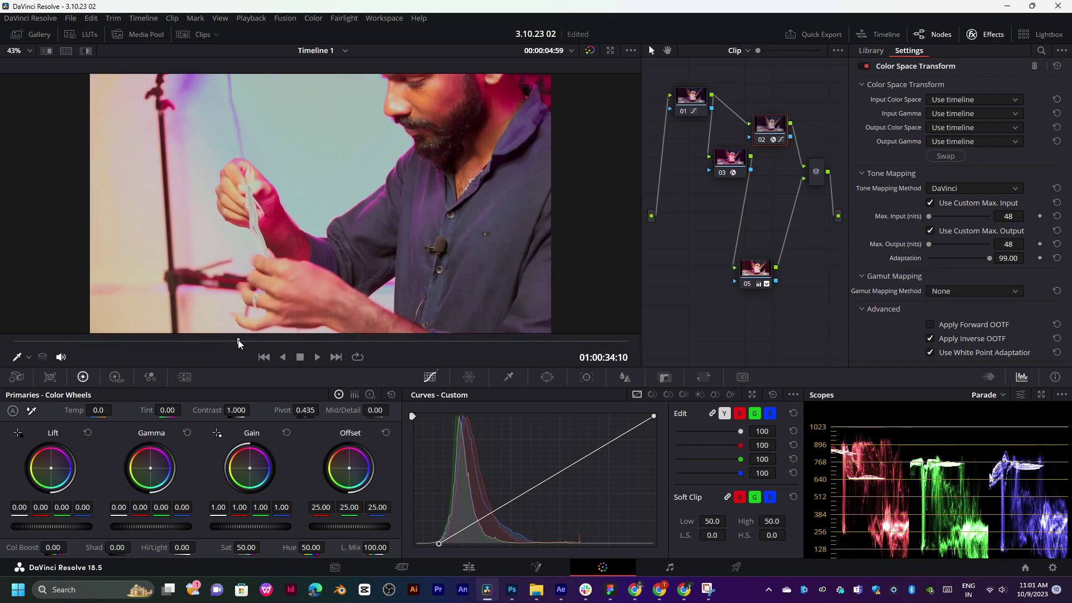
- Delete the second colour space transform node and reposition the remaining node
{"action": "left_click", "coordinate": [729, 168]}
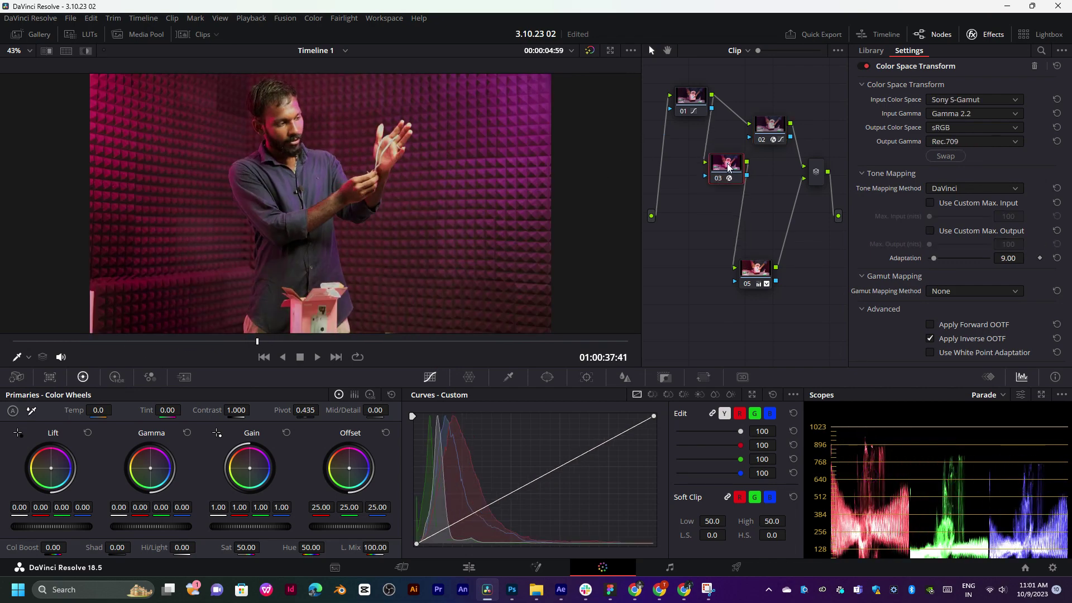
{"action": "key", "text": "Delete"}
{"action": "left_click_drag", "start_coordinate": [759, 268], "coordinate": [777, 197]}
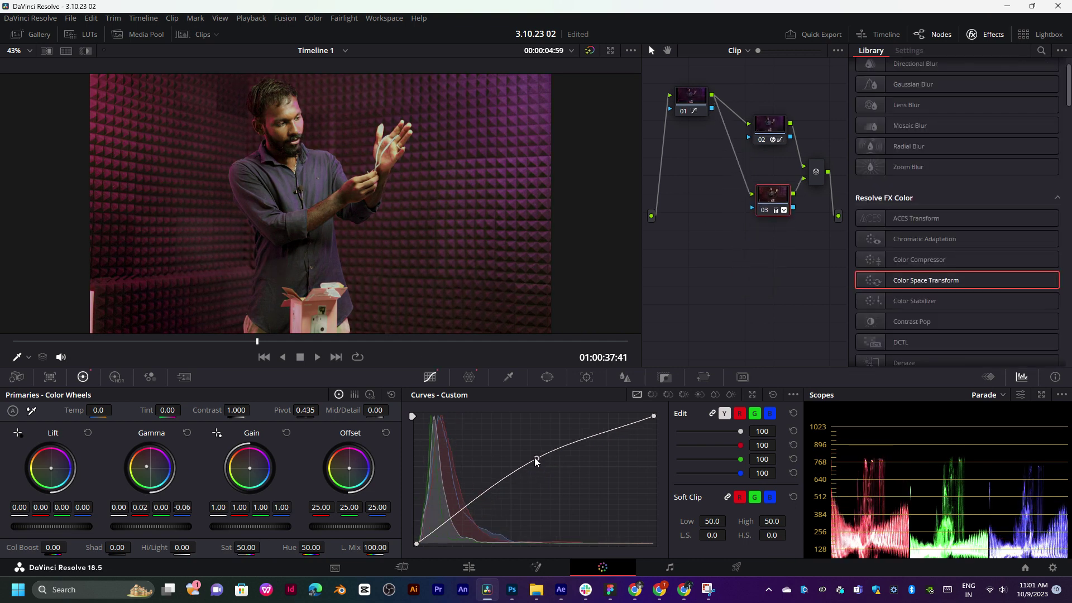
- Raise the curve midpoint and set Offset to 27.05 and Gain to 1.15
{"action": "mouse_move", "coordinate": [541, 462]}
{"action": "left_mouse_down"}
{"action": "mouse_move", "coordinate": [505, 448]}
{"action": "mouse_move", "coordinate": [523, 468]}
{"action": "left_mouse_up"}
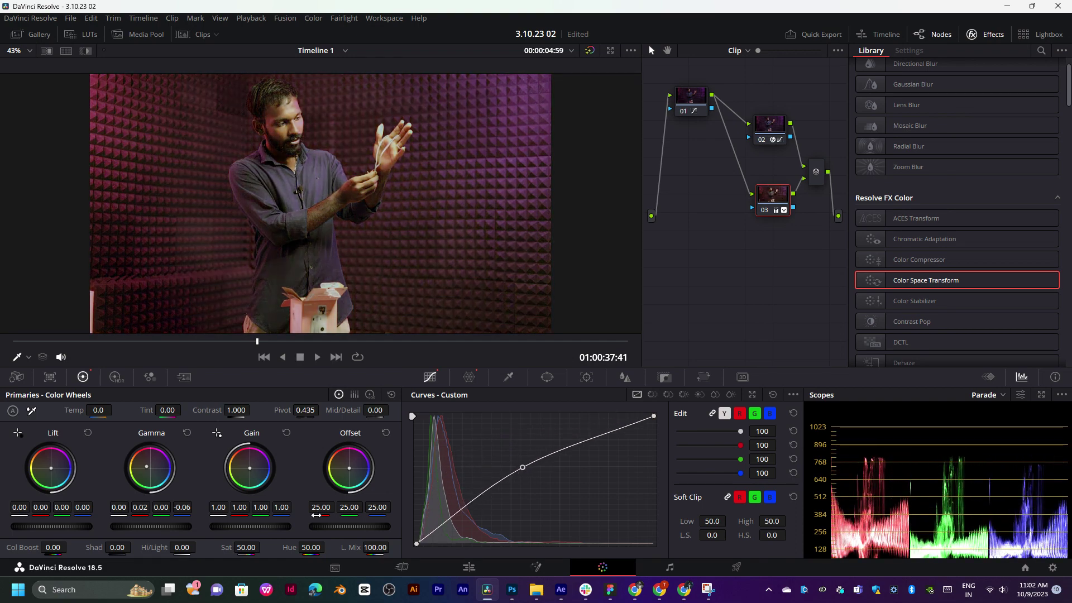
{"action": "left_click_drag", "start_coordinate": [333, 526], "coordinate": [357, 526]}
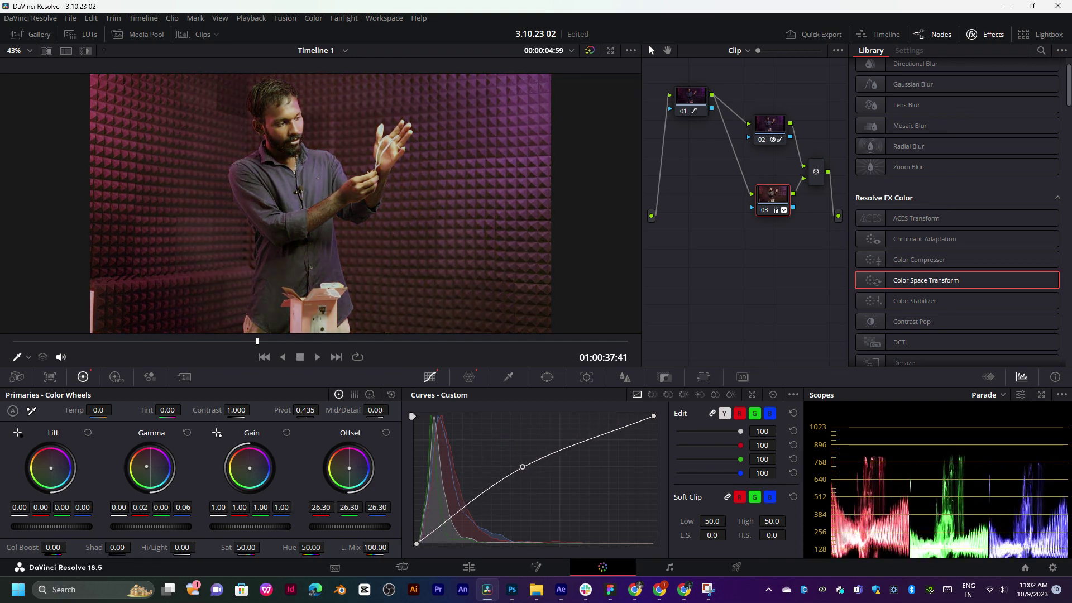
{"action": "mouse_move", "coordinate": [249, 528]}
{"action": "left_mouse_down"}
{"action": "mouse_move", "coordinate": [238, 527]}
{"action": "mouse_move", "coordinate": [254, 528]}
{"action": "left_mouse_up"}
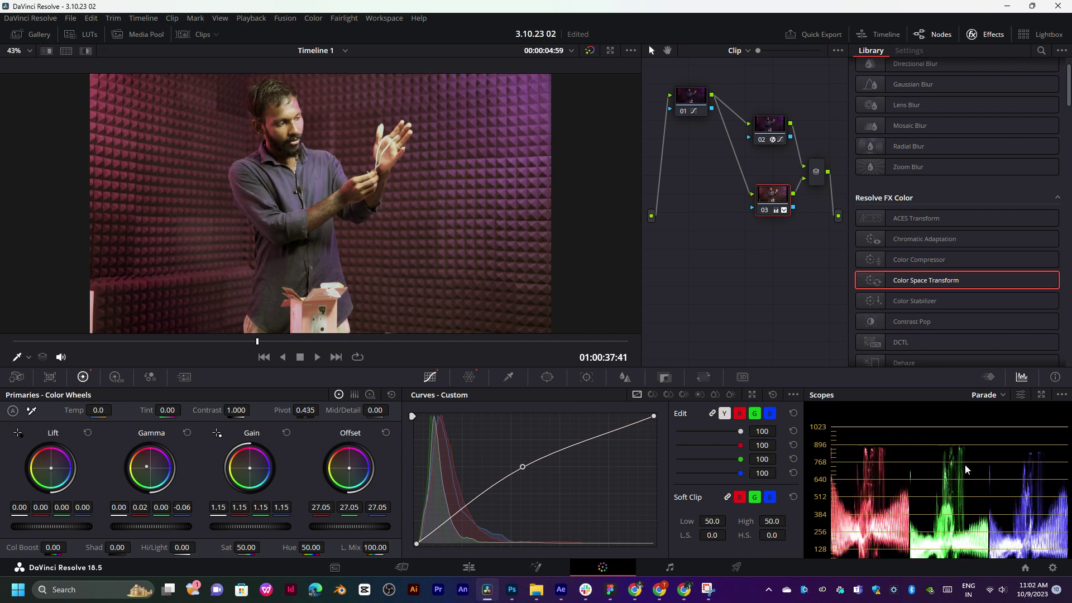
- Adjust the brightness in the scope display settings
{"action": "left_click", "coordinate": [1020, 395]}
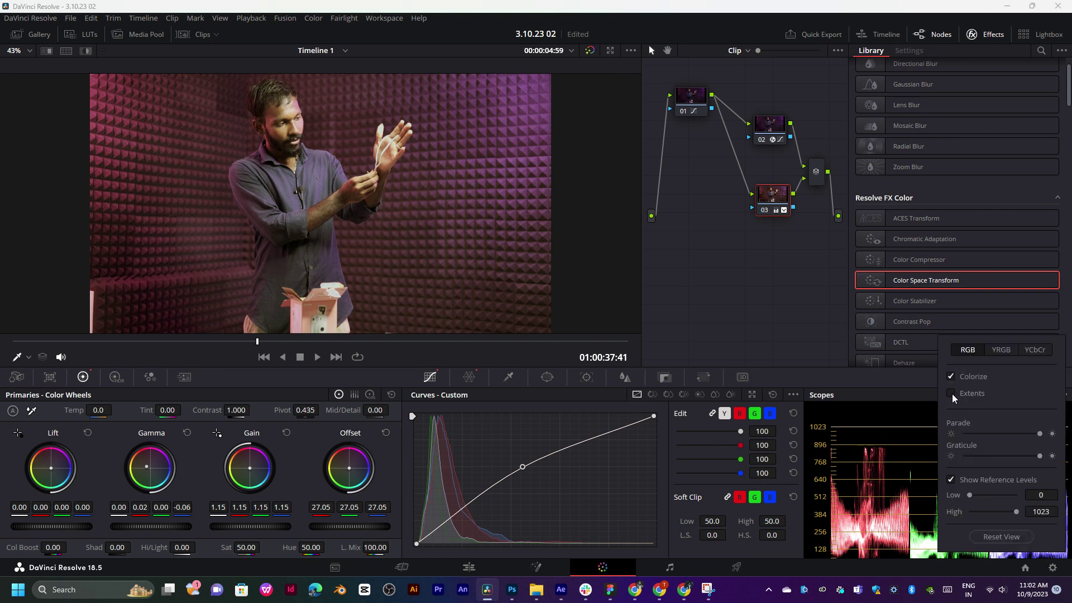
{"action": "mouse_move", "coordinate": [983, 434]}
{"action": "left_mouse_down"}
{"action": "mouse_move", "coordinate": [1068, 444]}
{"action": "mouse_move", "coordinate": [1068, 456]}
{"action": "left_mouse_up"}
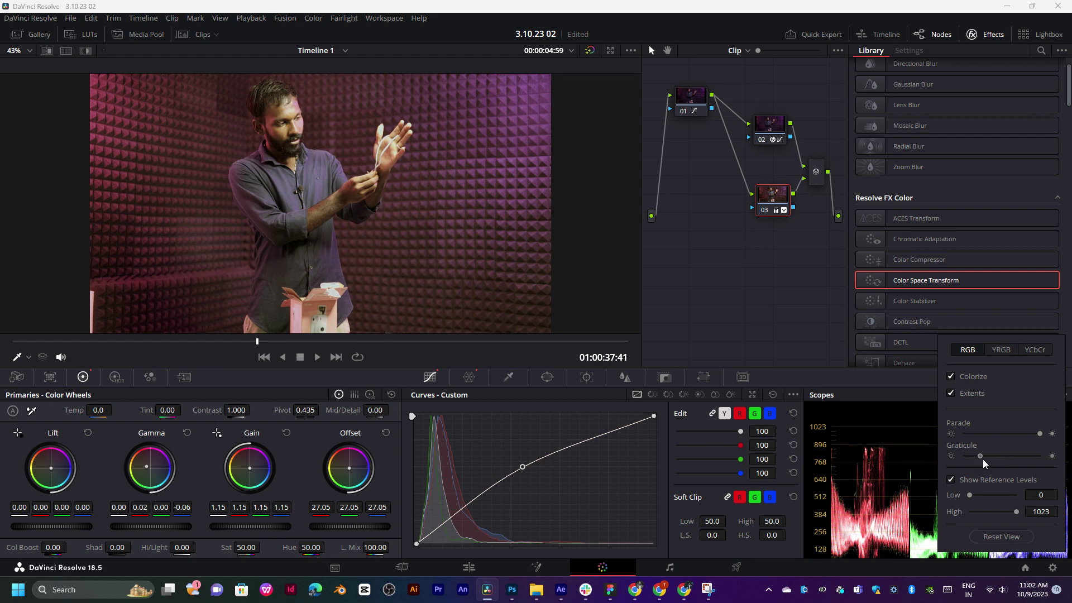
{"action": "left_click", "coordinate": [931, 383]}
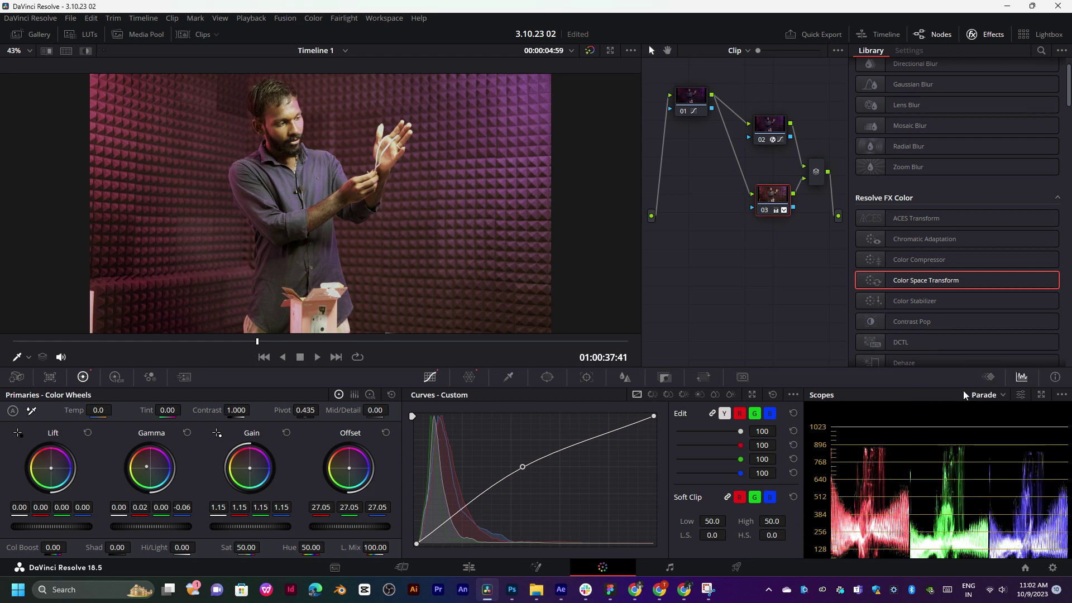
- Change the scope type from the RGB parade to the Vectorscope
{"action": "left_click", "coordinate": [986, 400]}
{"action": "left_click", "coordinate": [994, 413]}
{"action": "left_click", "coordinate": [997, 397]}
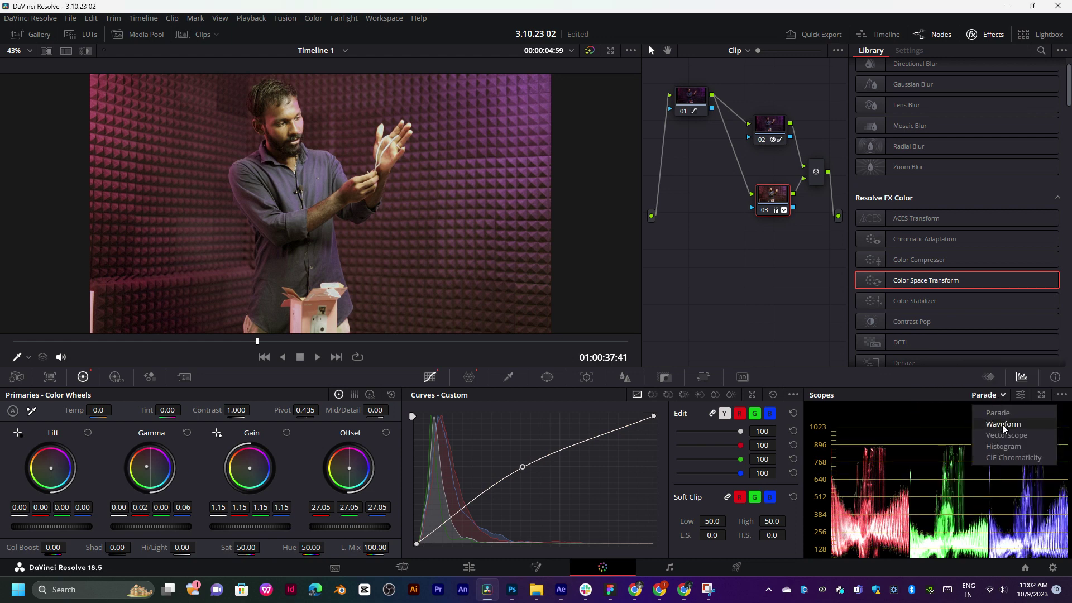
{"action": "left_click", "coordinate": [1003, 425]}
{"action": "left_click", "coordinate": [994, 397]}
{"action": "left_click", "coordinate": [995, 434]}
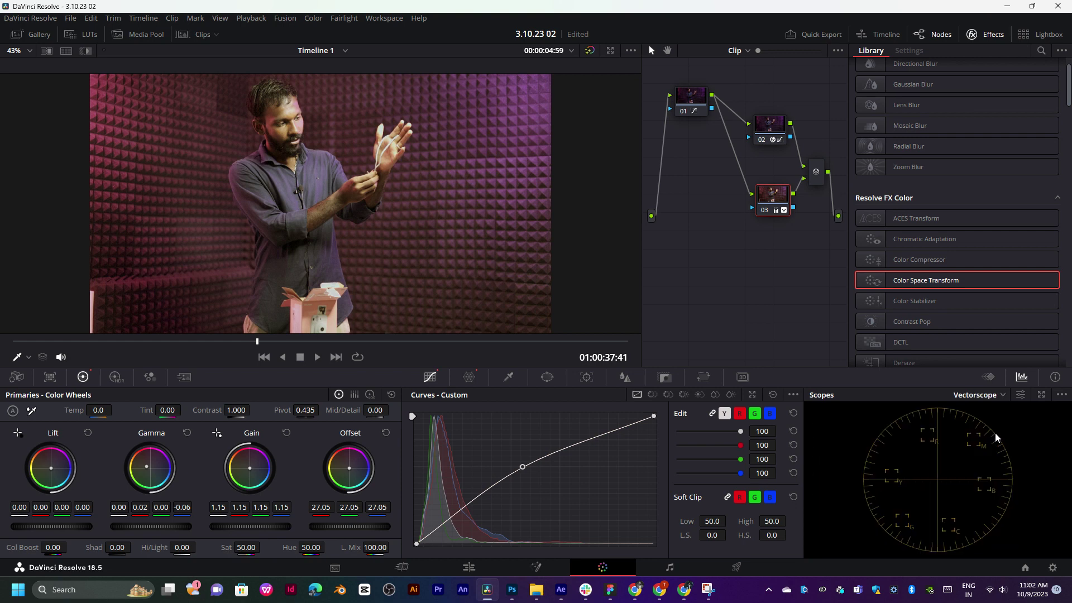
{"action": "left_click", "coordinate": [983, 396]}
{"action": "left_click", "coordinate": [927, 440]}
- Add a Hue vs Hue point at input hue 59.78 rotated by 21.60, then check an earlier frame
{"action": "mouse_move", "coordinate": [721, 473]}
{"action": "left_mouse_down"}
{"action": "mouse_move", "coordinate": [704, 473]}
{"action": "mouse_move", "coordinate": [768, 474]}
{"action": "left_mouse_up"}
{"action": "left_click", "coordinate": [653, 395]}
{"action": "left_click_drag", "start_coordinate": [583, 472], "coordinate": [586, 462]}
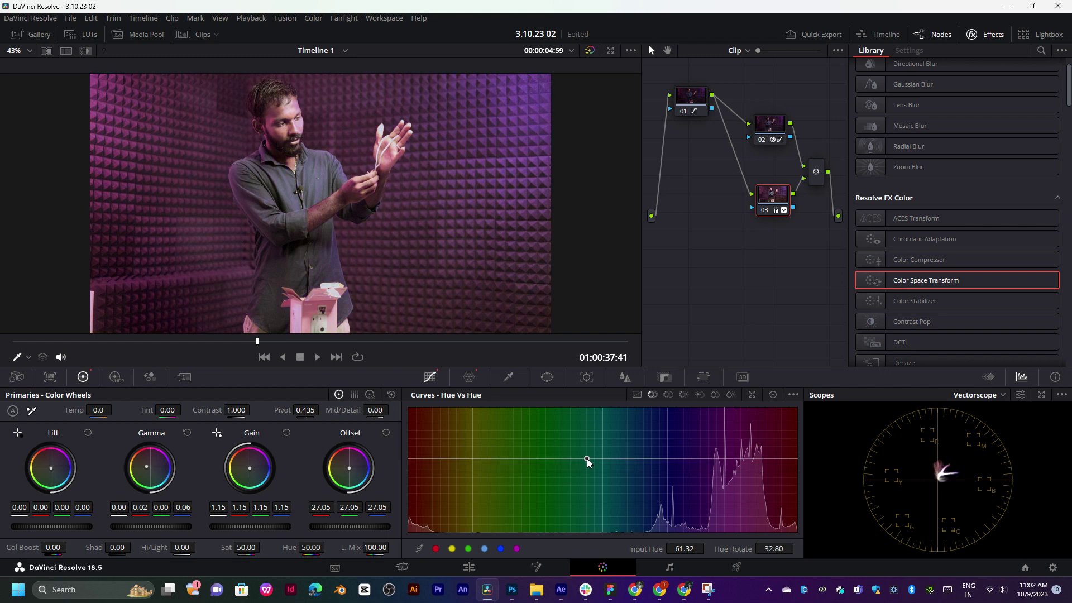
{"action": "mouse_move", "coordinate": [217, 342]}
{"action": "left_mouse_down"}
{"action": "mouse_move", "coordinate": [177, 343]}
{"action": "mouse_move", "coordinate": [363, 328]}
{"action": "mouse_move", "coordinate": [371, 338]}
{"action": "left_mouse_up"}
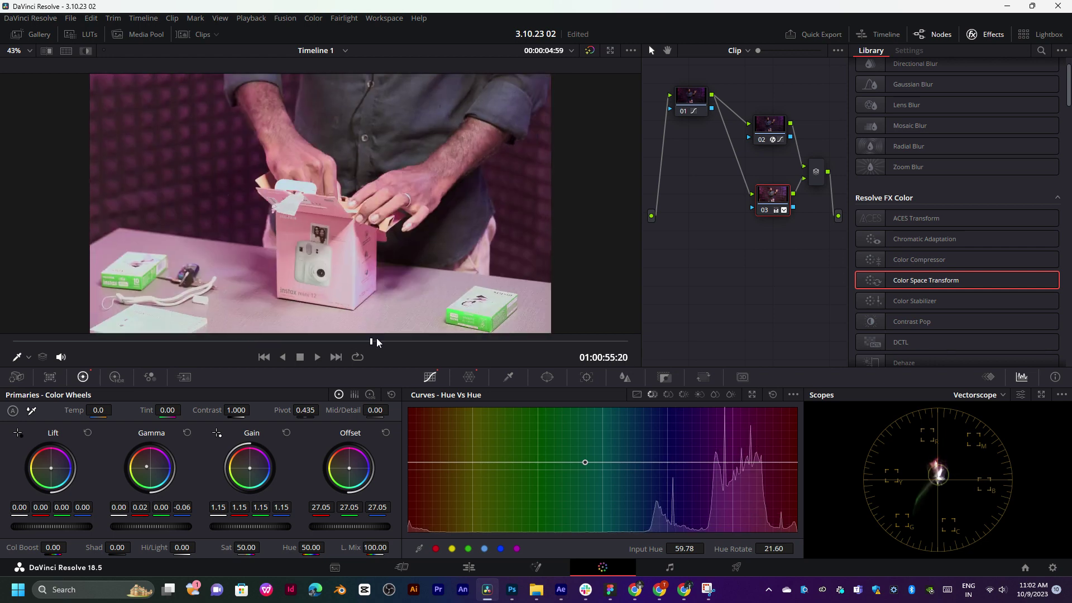
- Move a central Color Warper hue-saturation point to hue 0.17, saturation 0.10, and preview an earlier frame
{"action": "left_click", "coordinate": [470, 378]}
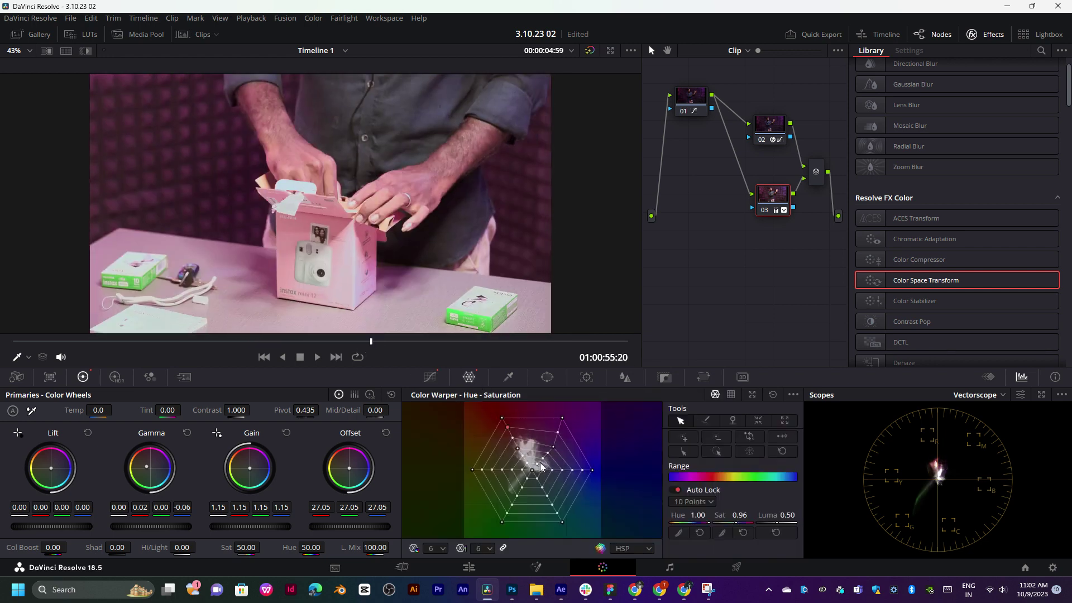
{"action": "left_click_drag", "start_coordinate": [533, 469], "coordinate": [536, 466]}
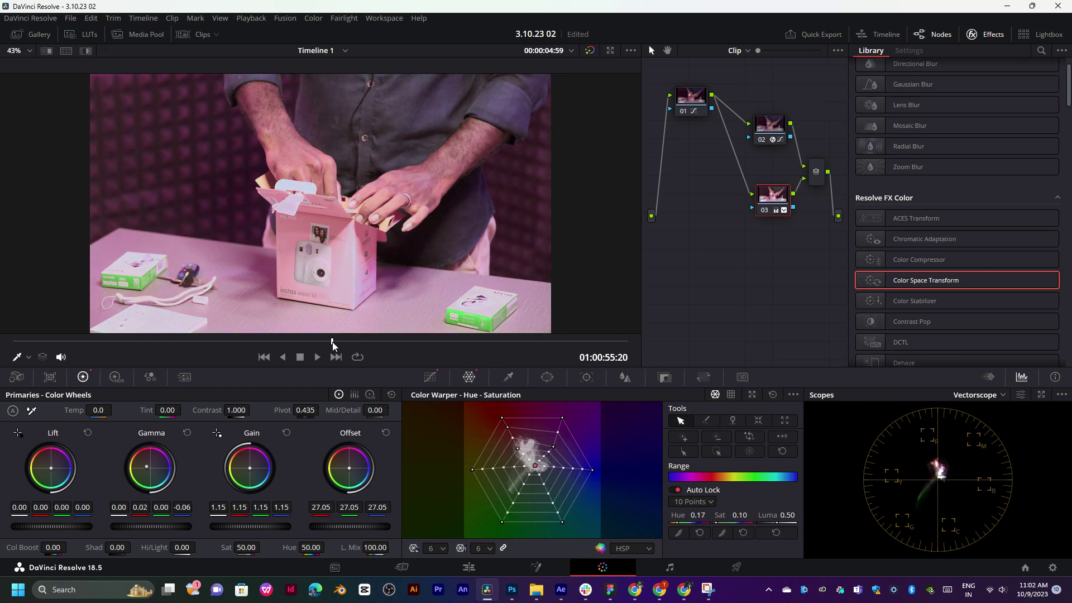
{"action": "left_click_drag", "start_coordinate": [332, 342], "coordinate": [250, 351]}
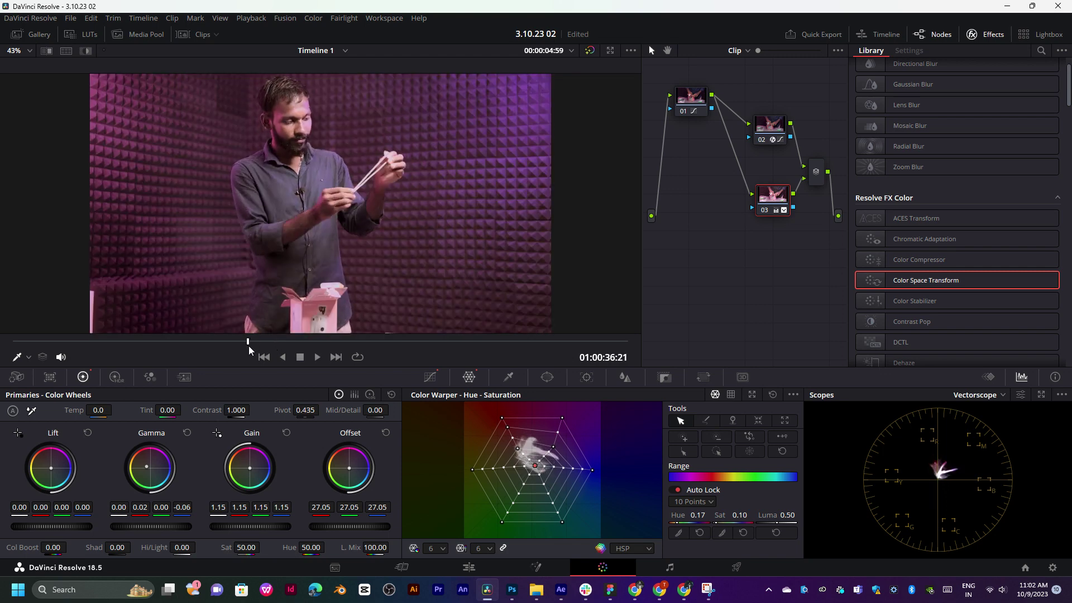
{"action": "scroll", "coordinate": [282, 148], "scroll_direction": "up", "scroll_amount": 2}
{"action": "scroll", "coordinate": [359, 205], "scroll_direction": "down", "scroll_amount": 4}
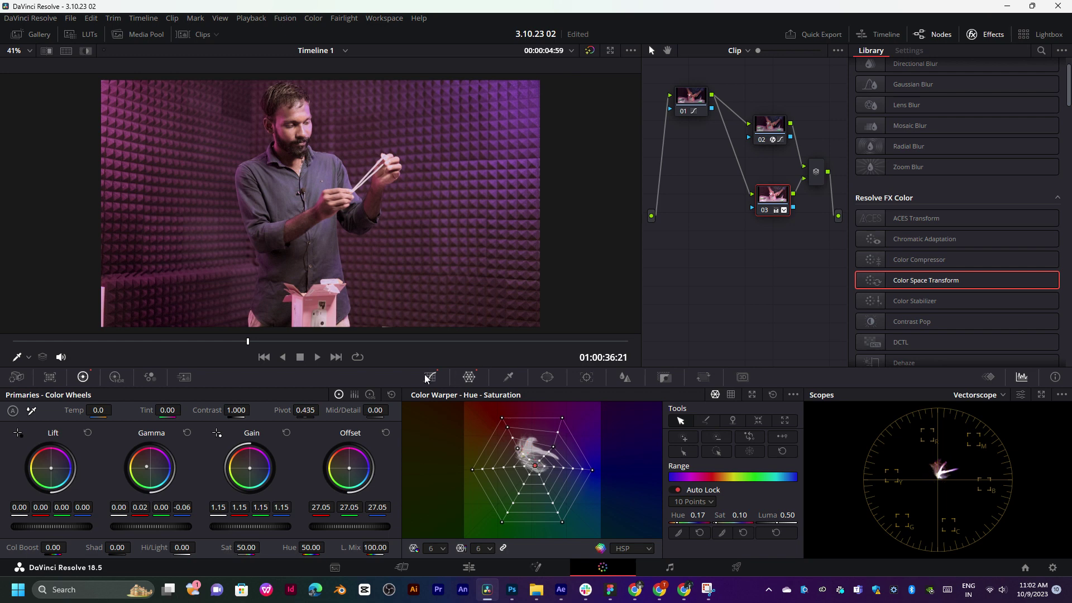
- Raise the magenta point on the Hue vs Sat curve to 1.16
{"action": "left_click", "coordinate": [427, 378]}
{"action": "left_click", "coordinate": [666, 396]}
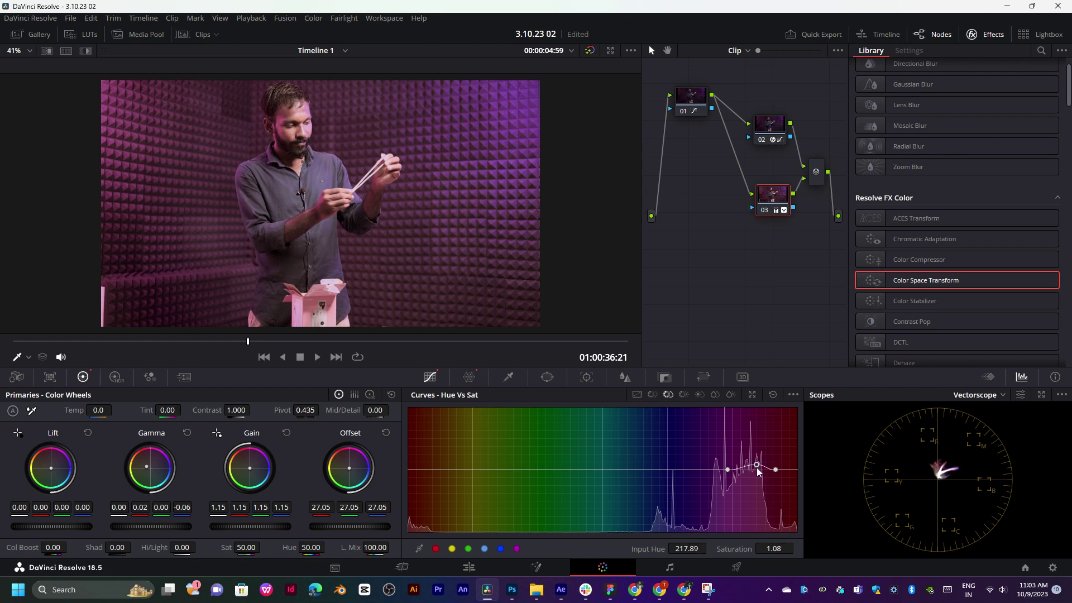
{"action": "left_click_drag", "start_coordinate": [779, 470], "coordinate": [790, 460]}
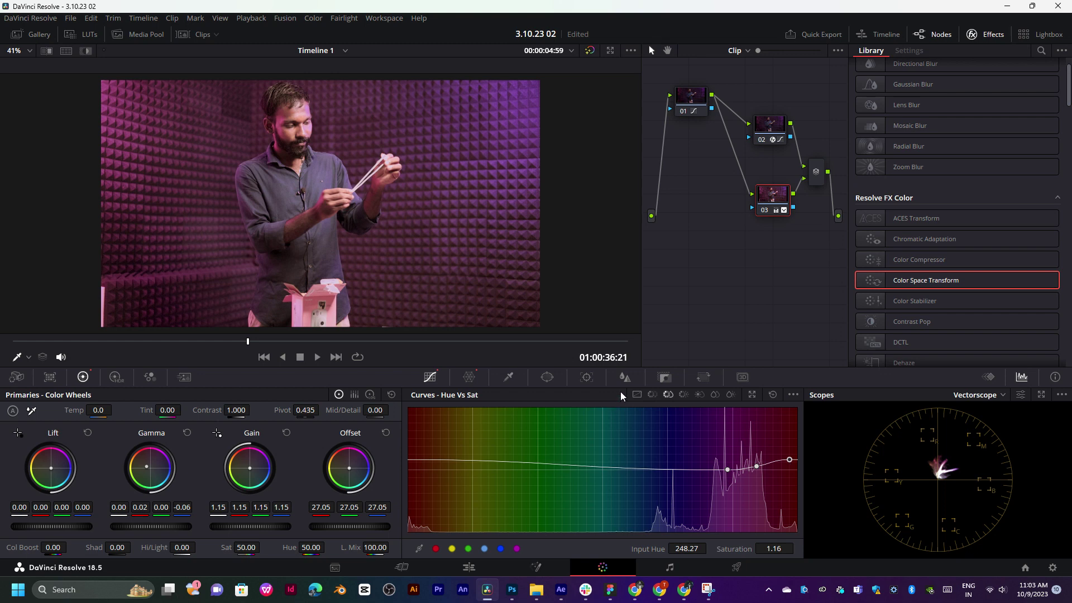
- Add a Hue vs Lum point at input hue 43.30 lifted to 1.08, then check an earlier frame
{"action": "left_click", "coordinate": [683, 395]}
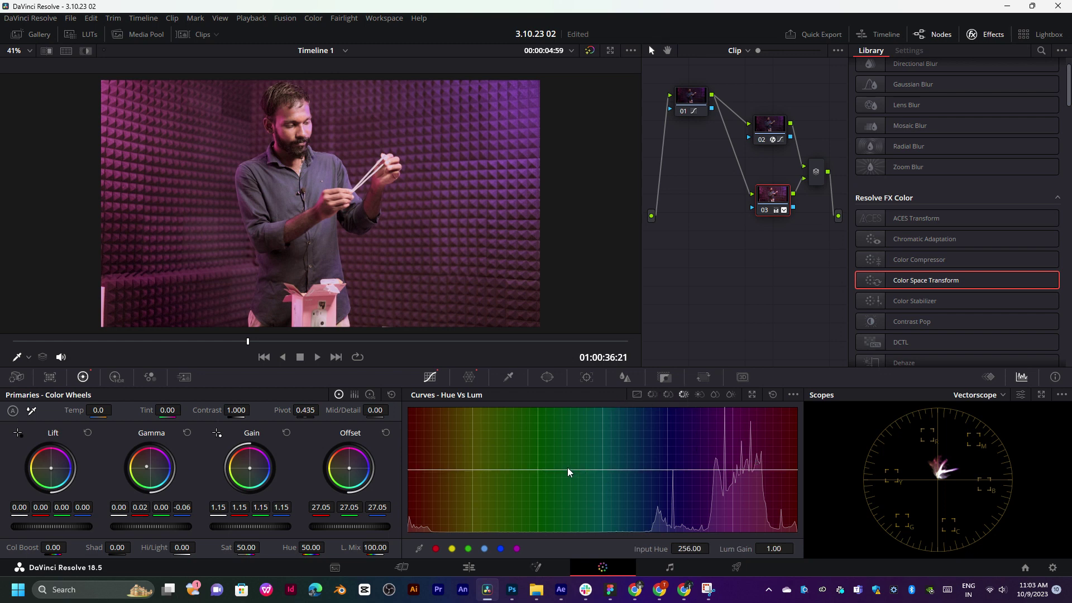
{"action": "left_click_drag", "start_coordinate": [568, 470], "coordinate": [567, 465]}
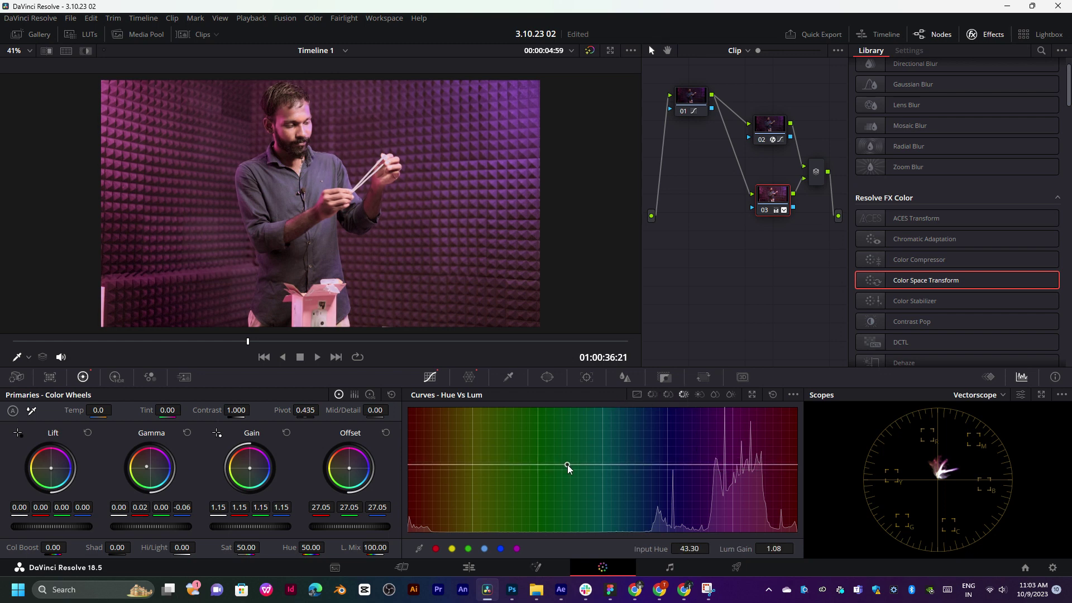
{"action": "mouse_move", "coordinate": [271, 342]}
{"action": "left_mouse_down"}
{"action": "mouse_move", "coordinate": [44, 343]}
{"action": "mouse_move", "coordinate": [109, 329]}
{"action": "mouse_move", "coordinate": [115, 342]}
{"action": "left_mouse_up"}
{"action": "scroll", "coordinate": [259, 105], "scroll_direction": "up", "scroll_amount": 2}
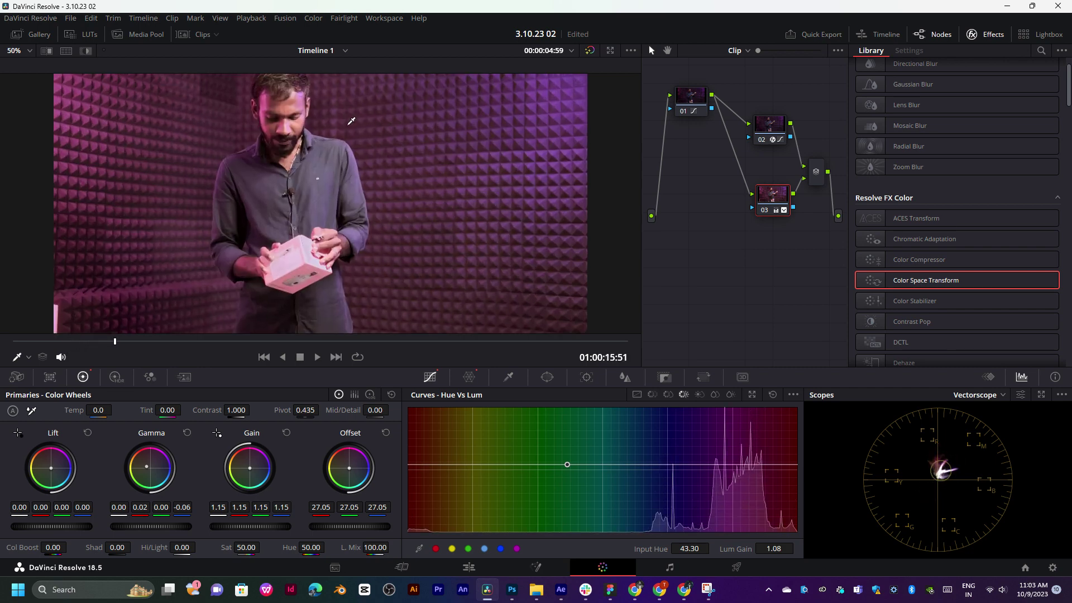
{"action": "scroll", "coordinate": [259, 104], "scroll_direction": "down", "scroll_amount": 2}
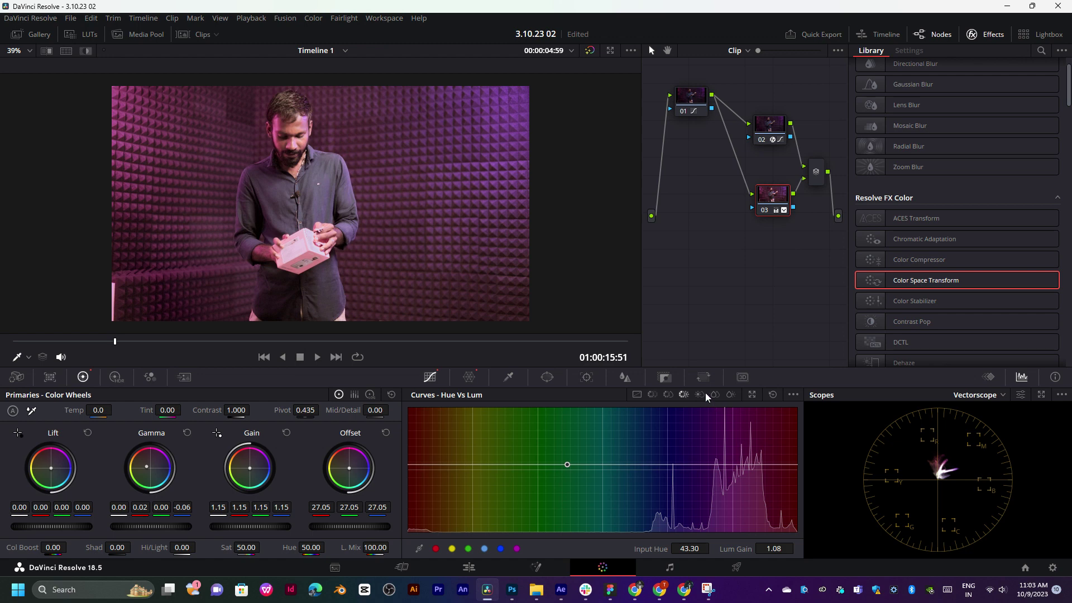
- Boost midtone saturation with a Lum vs Sat curve point on node 03
{"action": "left_click", "coordinate": [699, 394]}
{"action": "mouse_move", "coordinate": [599, 469]}
{"action": "left_mouse_down"}
{"action": "mouse_move", "coordinate": [610, 446]}
{"action": "mouse_move", "coordinate": [600, 504]}
{"action": "mouse_move", "coordinate": [600, 493]}
{"action": "left_mouse_up"}
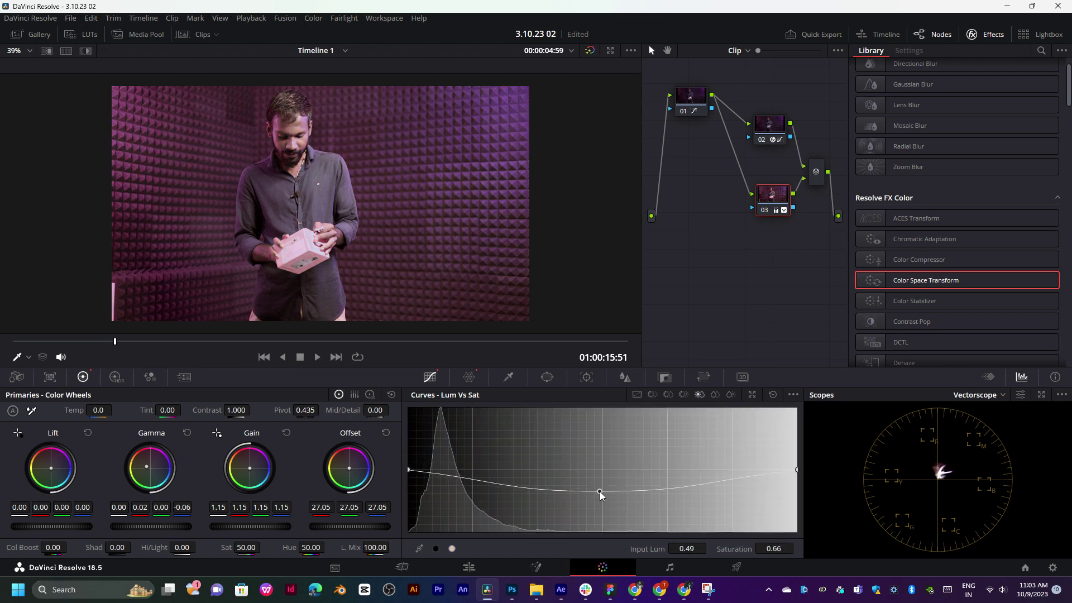
{"action": "mouse_move", "coordinate": [133, 343]}
{"action": "left_mouse_down"}
{"action": "mouse_move", "coordinate": [123, 346]}
{"action": "mouse_move", "coordinate": [264, 338]}
{"action": "left_mouse_up"}
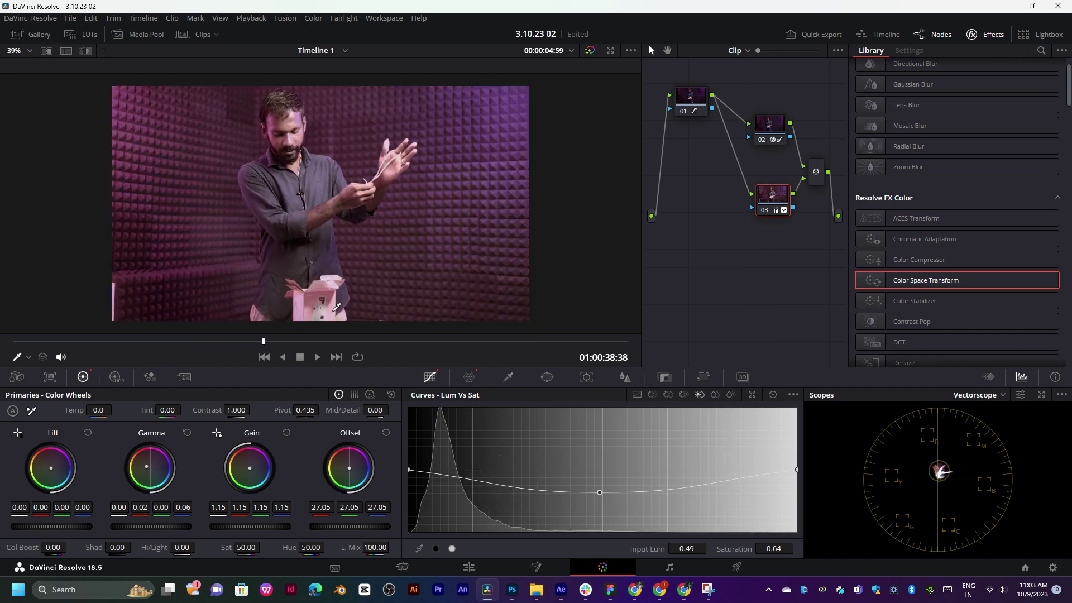
- Lift low saturation with a Sat vs Sat point (input 0.10 to 1.18), then add serial node 05
{"action": "left_click", "coordinate": [716, 395]}
{"action": "mouse_move", "coordinate": [613, 469]}
{"action": "left_mouse_down"}
{"action": "mouse_move", "coordinate": [624, 505]}
{"action": "mouse_move", "coordinate": [568, 459]}
{"action": "mouse_move", "coordinate": [561, 464]}
{"action": "mouse_move", "coordinate": [590, 478]}
{"action": "mouse_move", "coordinate": [486, 441]}
{"action": "mouse_move", "coordinate": [481, 416]}
{"action": "mouse_move", "coordinate": [640, 412]}
{"action": "mouse_move", "coordinate": [486, 462]}
{"action": "left_mouse_up"}
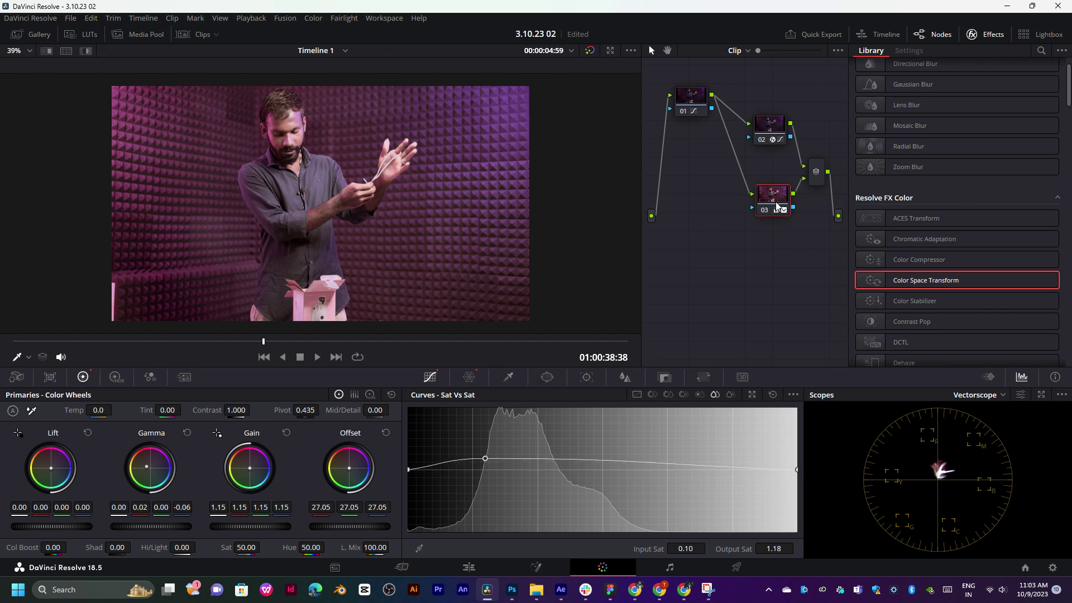
{"action": "left_click_drag", "start_coordinate": [777, 205], "coordinate": [757, 205]}
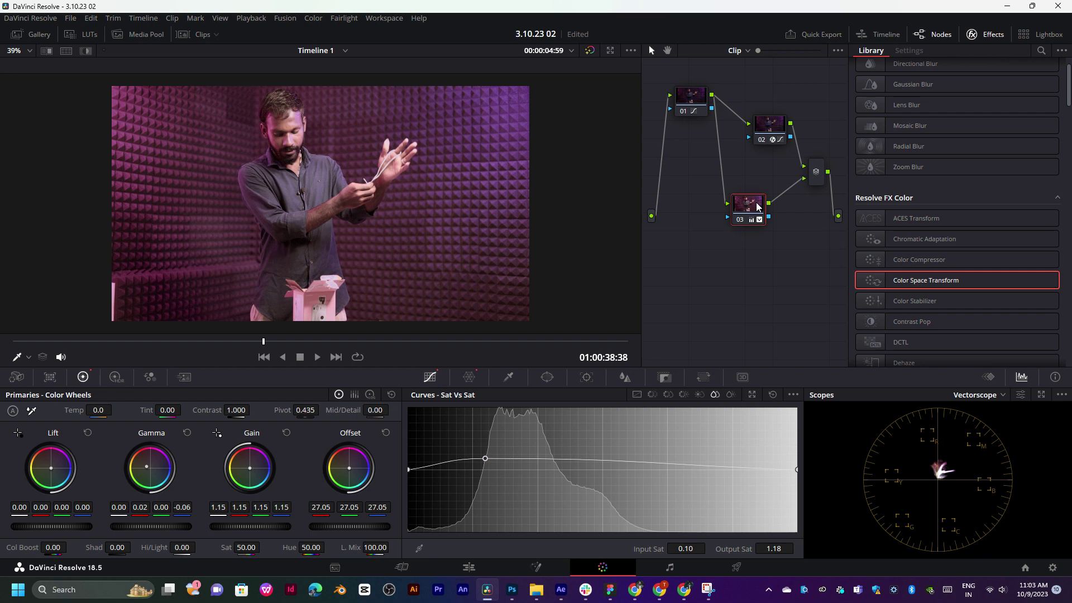
{"action": "key", "text": "alt+s"}
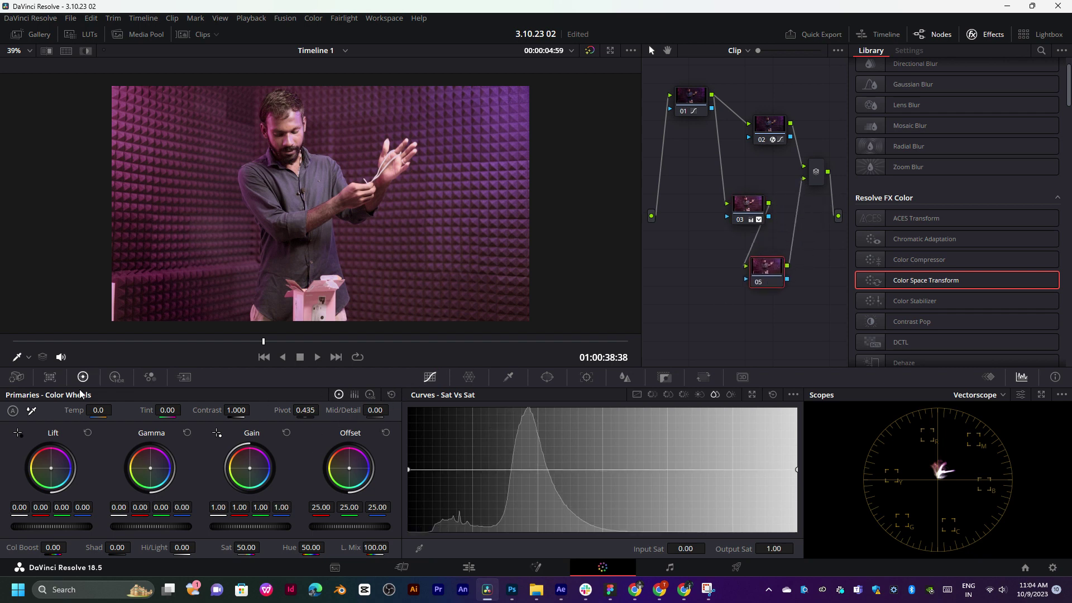
- Set node 05's Temp to 1000 and Tint to 50, then scrub the clip to review
{"action": "left_click_drag", "start_coordinate": [116, 410], "coordinate": [115, 410]}
{"action": "type", "text": "1000"}
{"action": "key", "text": "Return"}
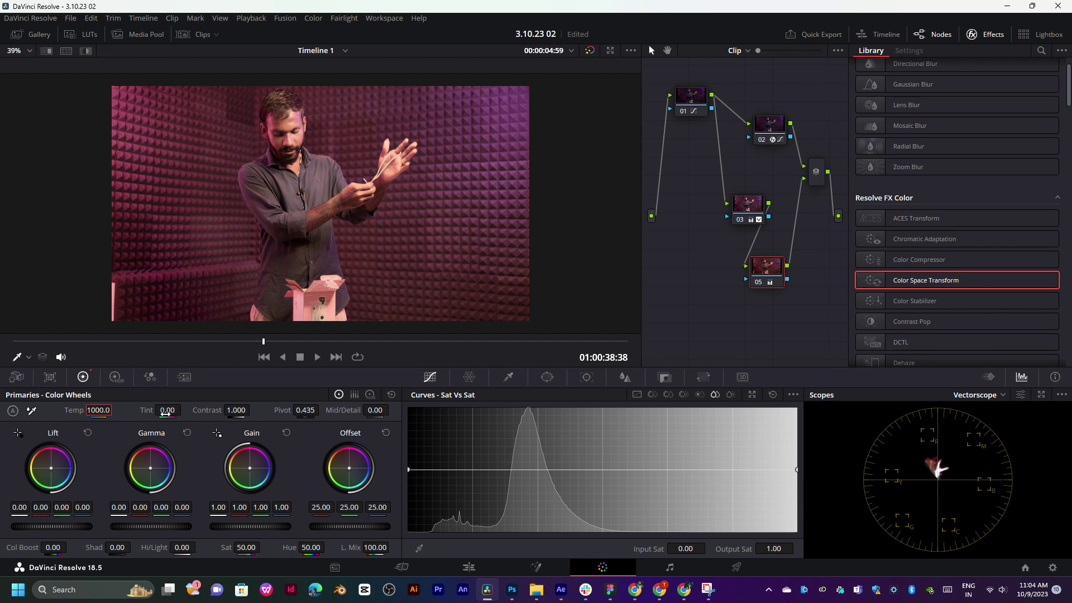
{"action": "left_click_drag", "start_coordinate": [167, 410], "coordinate": [167, 410]}
{"action": "type", "text": "63."}
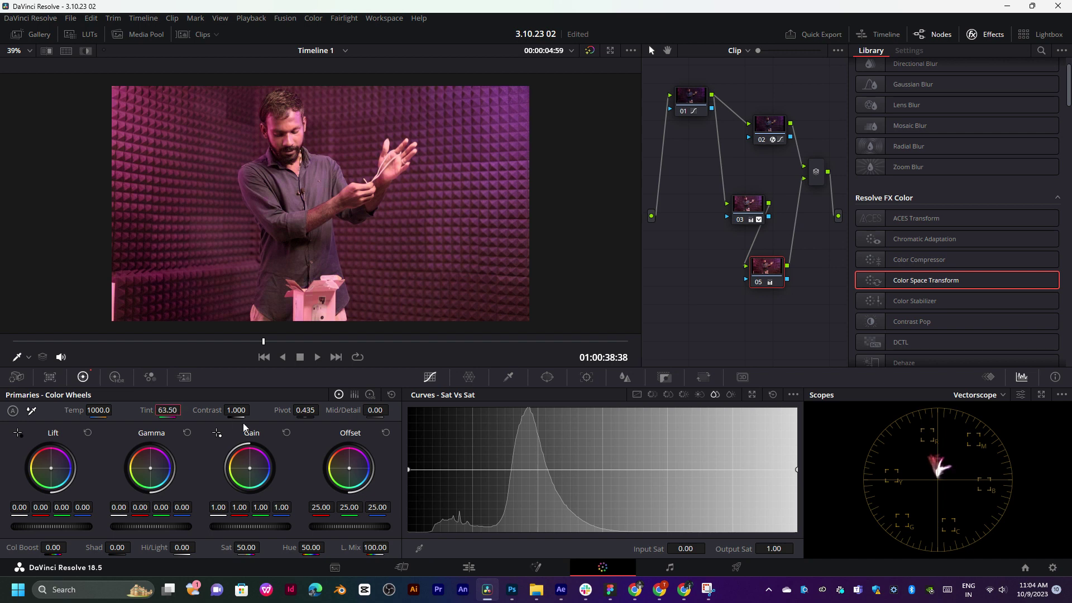
{"action": "type", "text": "50"}
{"action": "key", "text": "Return"}
{"action": "mouse_move", "coordinate": [195, 342]}
{"action": "left_mouse_down"}
{"action": "mouse_move", "coordinate": [106, 342]}
{"action": "mouse_move", "coordinate": [174, 342]}
{"action": "left_mouse_up"}
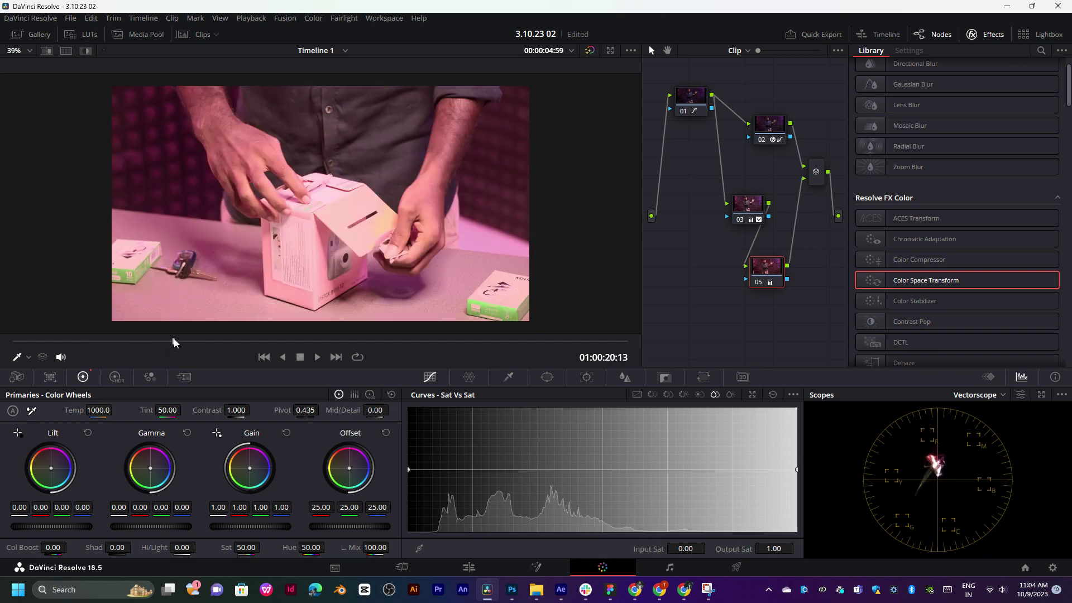
{"action": "left_click_drag", "start_coordinate": [173, 342], "coordinate": [261, 341]}
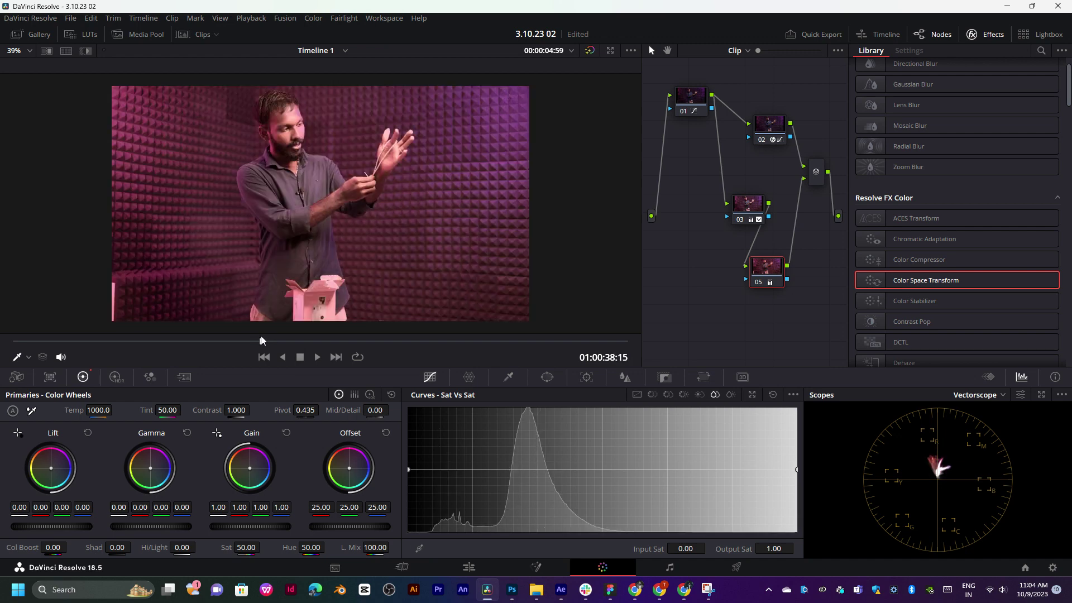
- Preview the grade full screen, then undo a trial contrast change
{"action": "key", "text": "ctrl+f"}
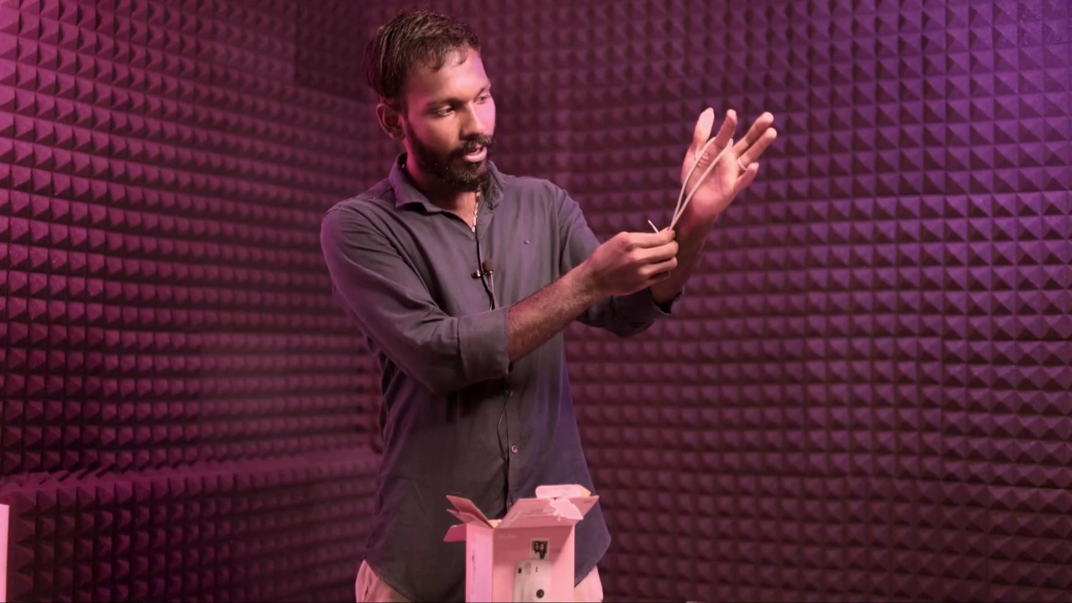
{"action": "key", "text": "Escape"}
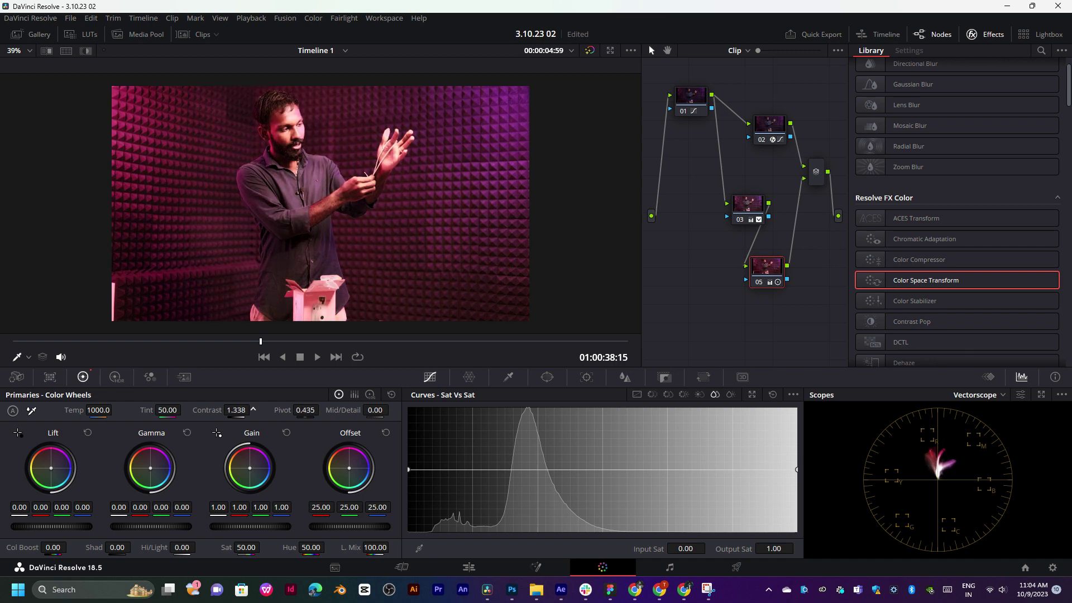
{"action": "left_click_drag", "start_coordinate": [253, 411], "coordinate": [238, 410]}
{"action": "key", "text": "ctrl+z"}
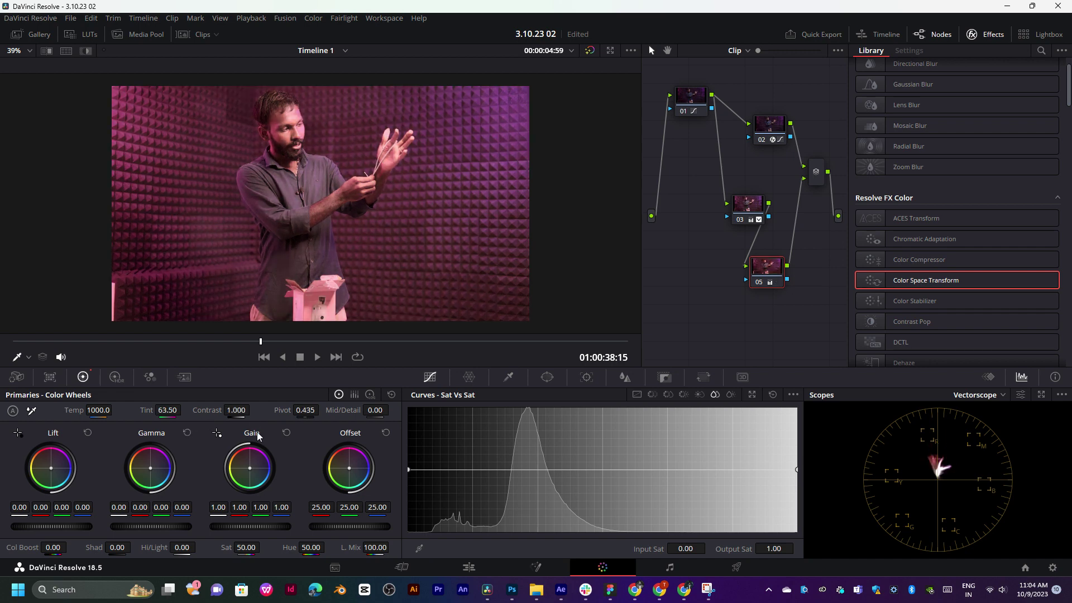
- Nudge the Gain, Gamma and Lift wheels and shift the Log midtone balance
{"action": "left_click_drag", "start_coordinate": [251, 525], "coordinate": [216, 526]}
{"action": "left_click_drag", "start_coordinate": [151, 527], "coordinate": [161, 526]}
{"action": "left_click_drag", "start_coordinate": [49, 528], "coordinate": [43, 528]}
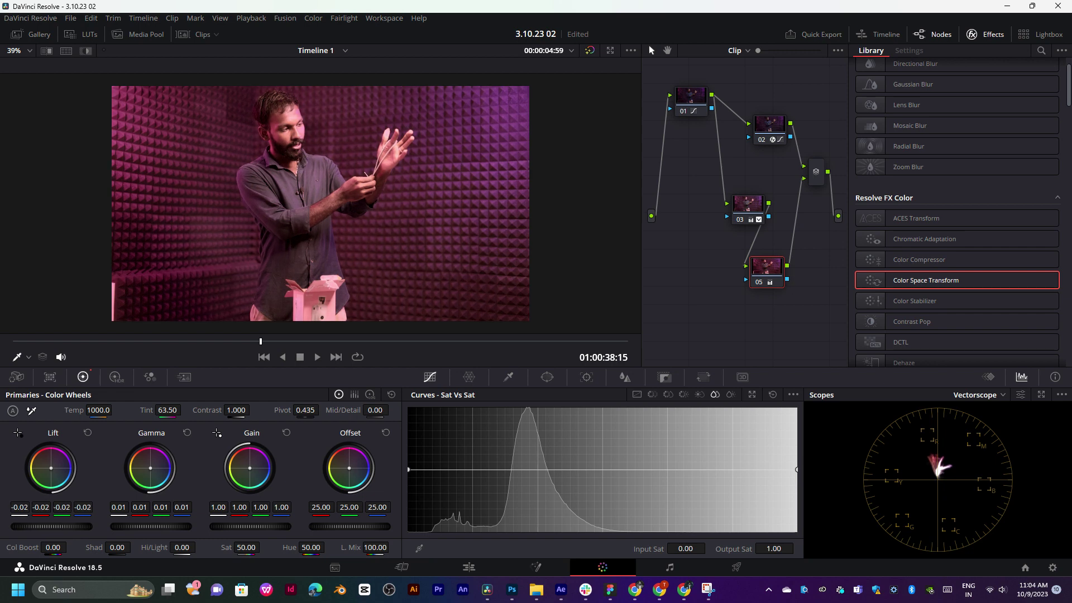
{"action": "left_click", "coordinate": [370, 394]}
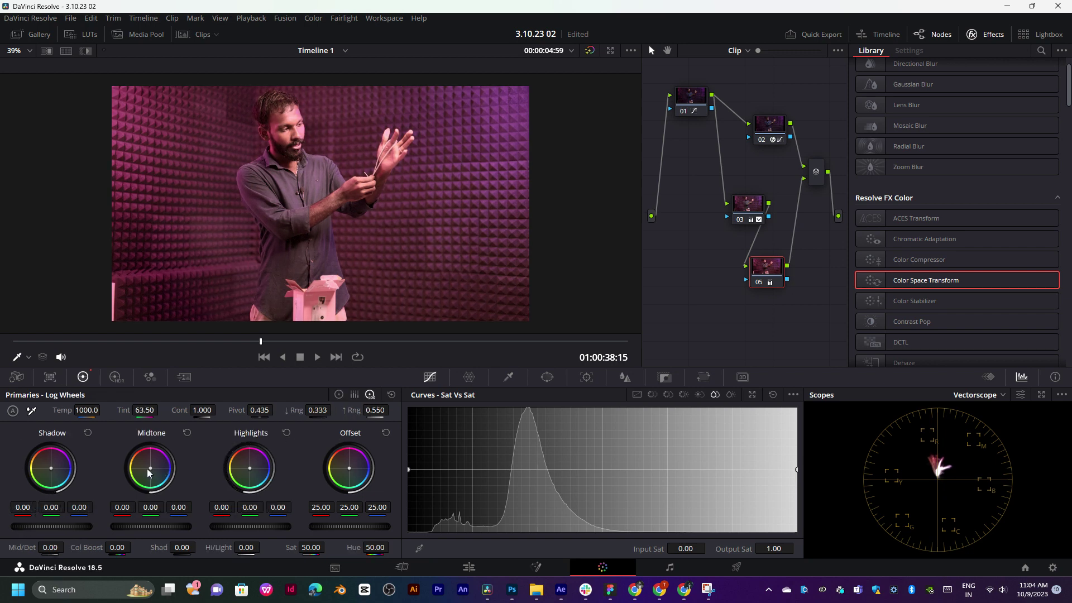
{"action": "left_click_drag", "start_coordinate": [149, 468], "coordinate": [145, 463]}
- Fine-tune the Gamma wheel slightly toward blue at 0.05, checking other parts of the clip
{"action": "left_click", "coordinate": [338, 396]}
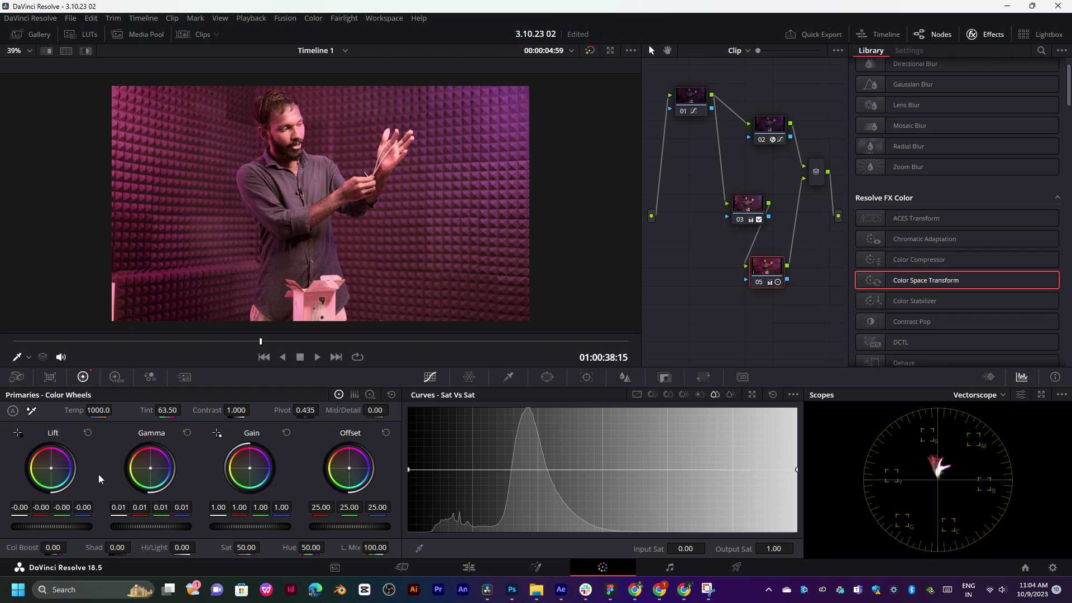
{"action": "left_click_drag", "start_coordinate": [152, 468], "coordinate": [148, 467]}
{"action": "mouse_move", "coordinate": [198, 342]}
{"action": "left_mouse_down"}
{"action": "mouse_move", "coordinate": [318, 339]}
{"action": "mouse_move", "coordinate": [129, 362]}
{"action": "left_mouse_up"}
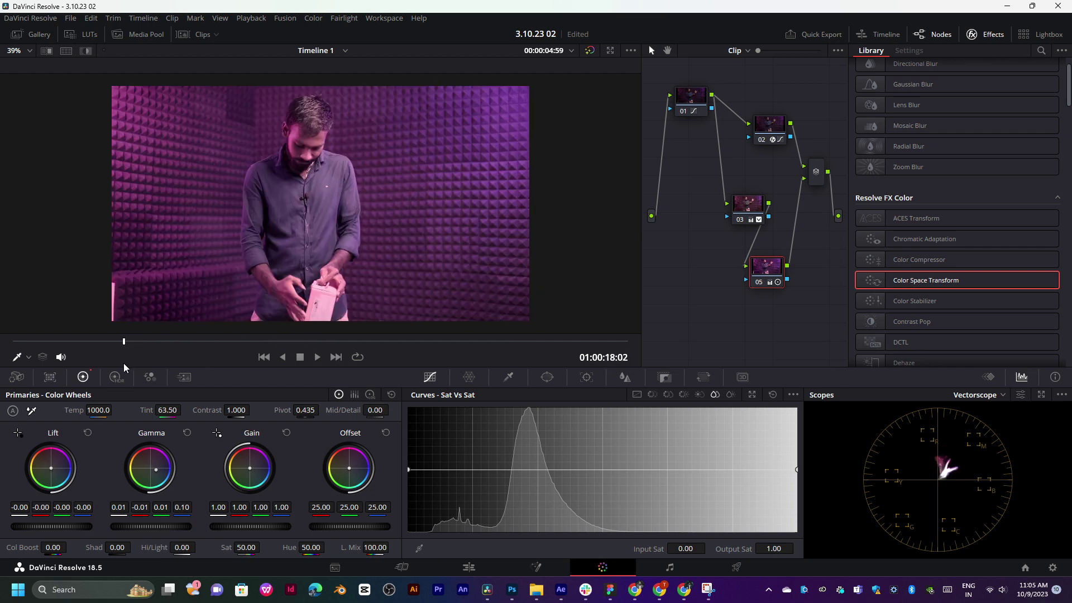
{"action": "left_click_drag", "start_coordinate": [157, 473], "coordinate": [154, 469]}
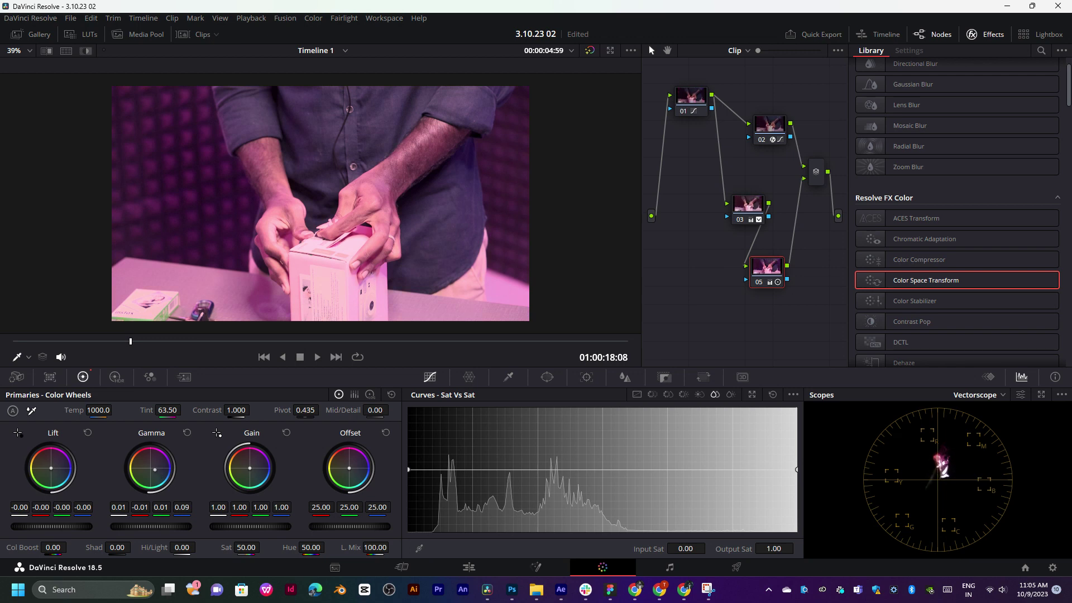
{"action": "left_click_drag", "start_coordinate": [155, 470], "coordinate": [155, 468]}
{"action": "left_click_drag", "start_coordinate": [122, 346], "coordinate": [320, 341]}
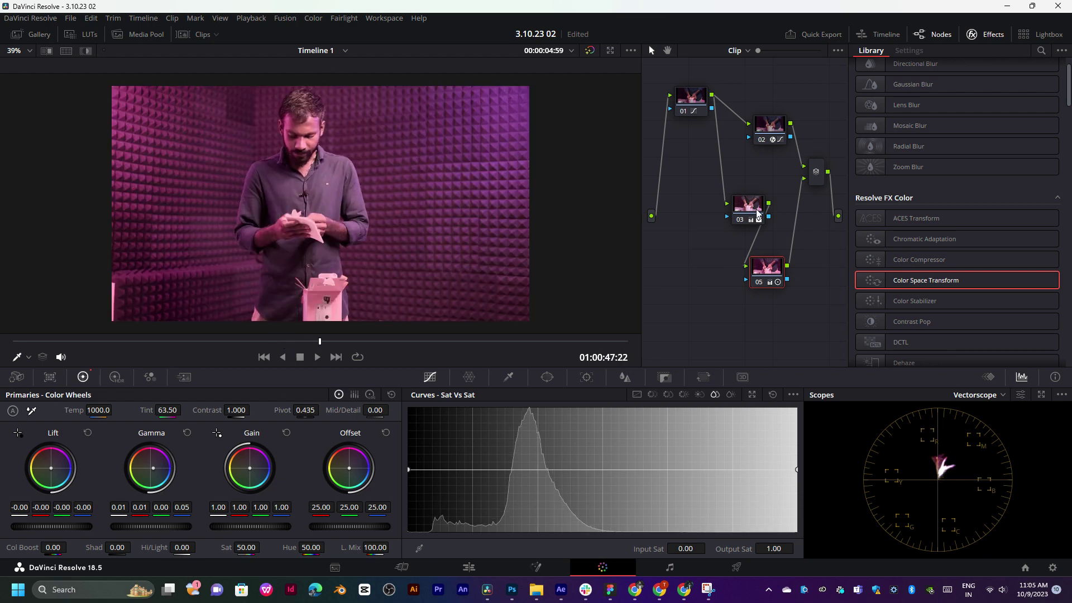
- Place node 05 beside node 03 and test a highlight lift on the custom curves
{"action": "left_click_drag", "start_coordinate": [758, 214], "coordinate": [742, 196]}
{"action": "mouse_move", "coordinate": [768, 267]}
{"action": "left_mouse_down"}
{"action": "mouse_move", "coordinate": [789, 196]}
{"action": "mouse_move", "coordinate": [723, 187]}
{"action": "left_mouse_up"}
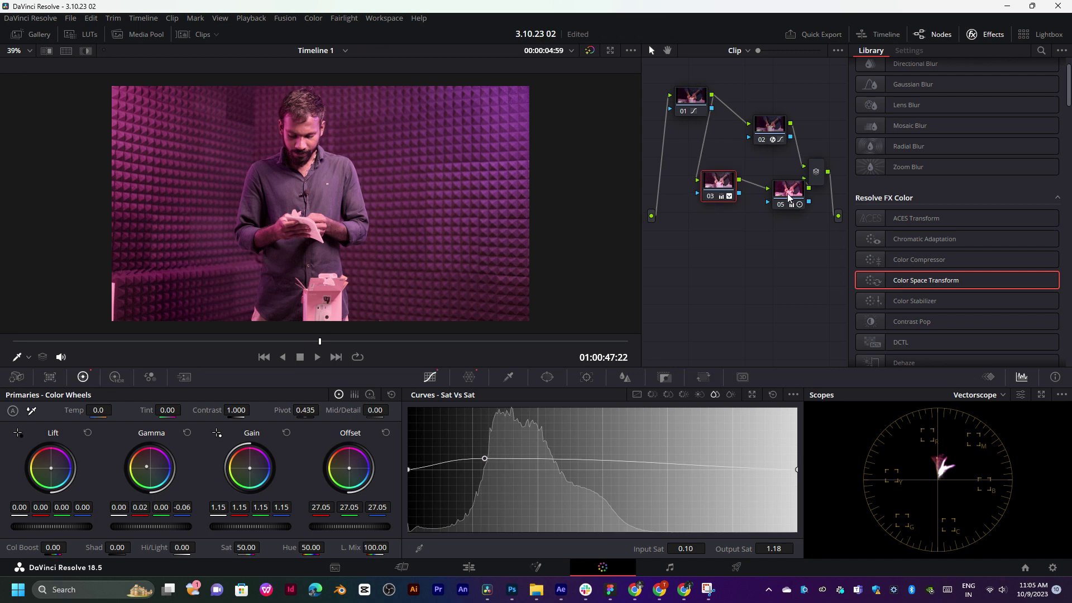
{"action": "left_click_drag", "start_coordinate": [788, 197], "coordinate": [772, 195]}
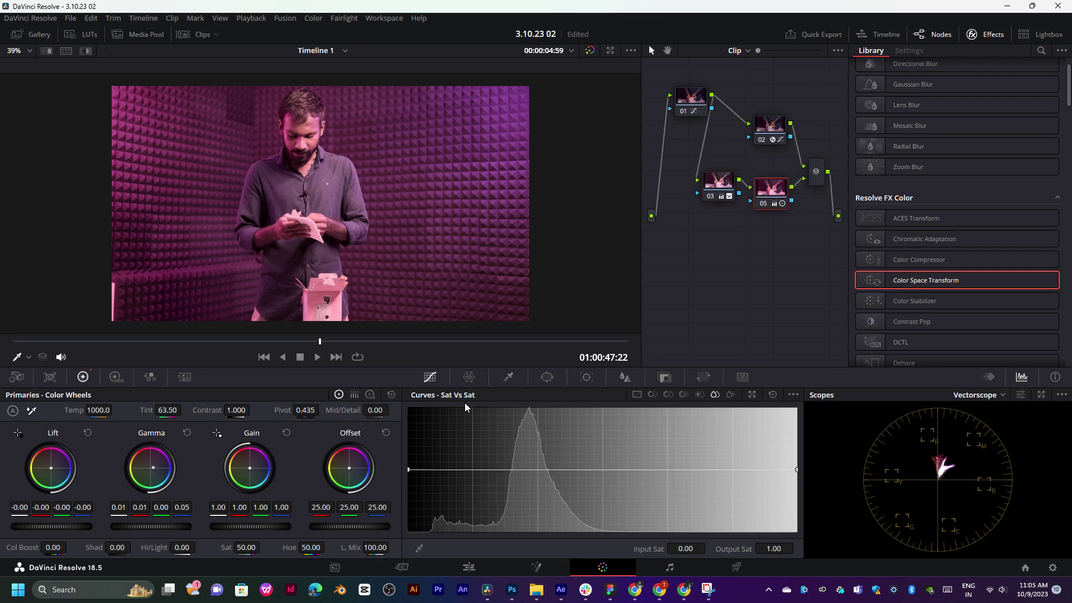
{"action": "left_click", "coordinate": [638, 395]}
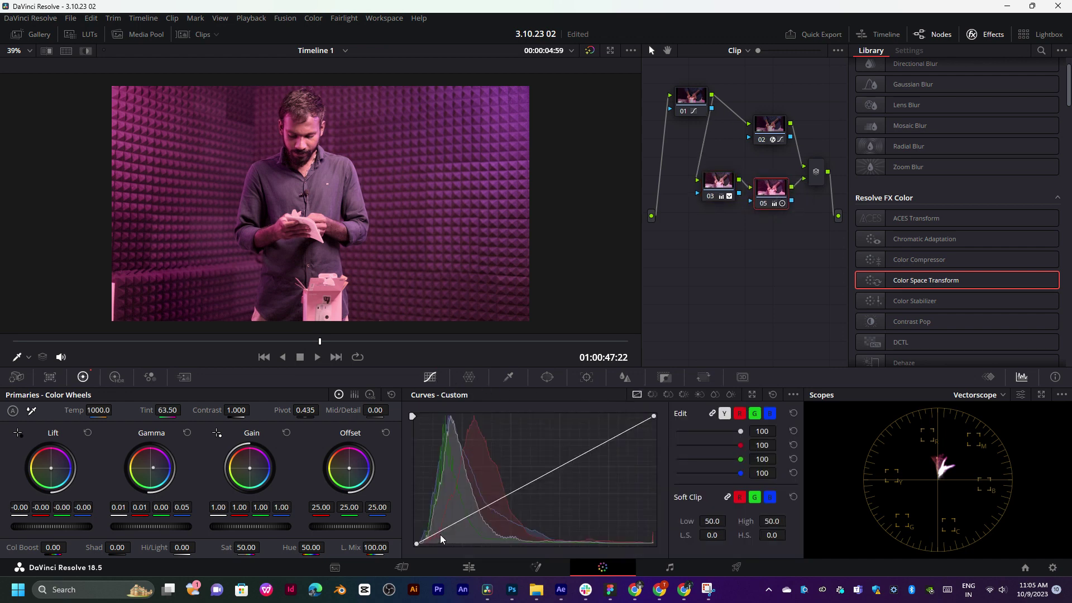
{"action": "left_click_drag", "start_coordinate": [652, 416], "coordinate": [657, 403]}
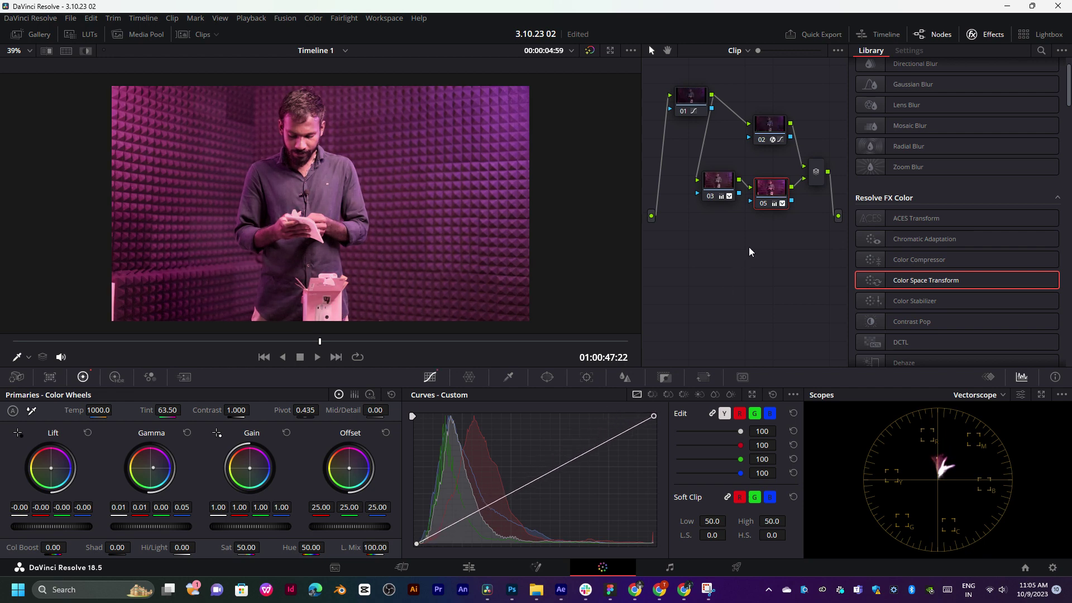
- Add node 06 with a circular window sized 61.96, aspect 75.78, softness 5.18
{"action": "key", "text": "alt+l"}
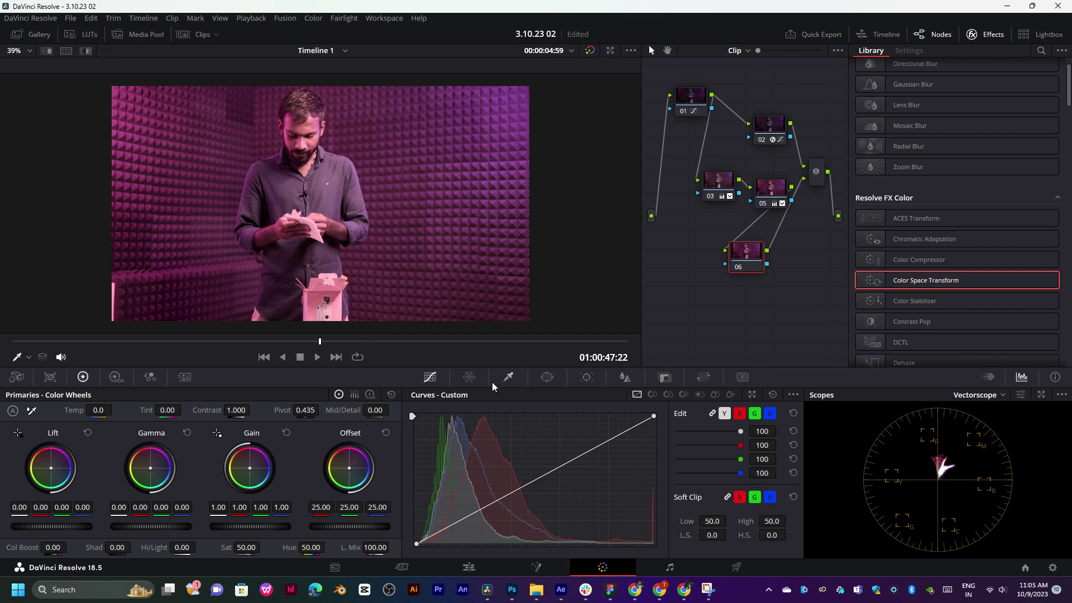
{"action": "left_click", "coordinate": [506, 378]}
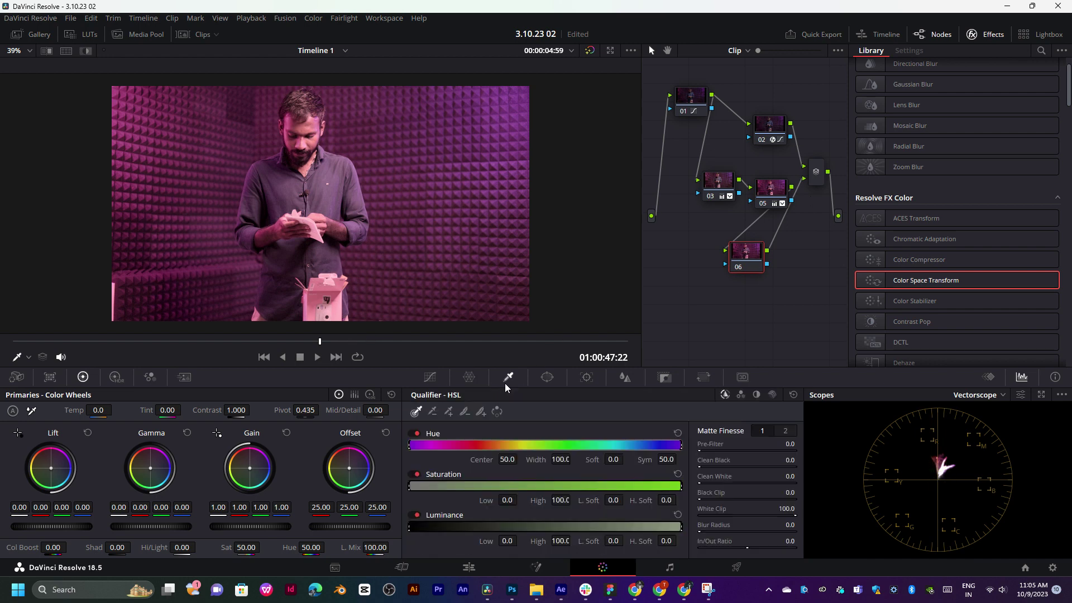
{"action": "left_click", "coordinate": [547, 378]}
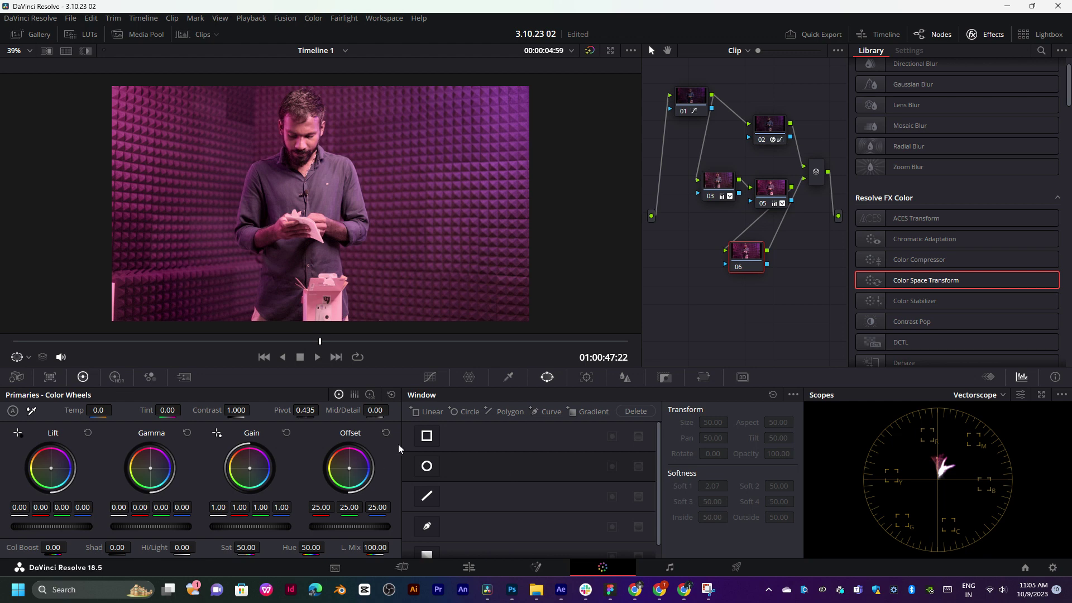
{"action": "left_click", "coordinate": [427, 436]}
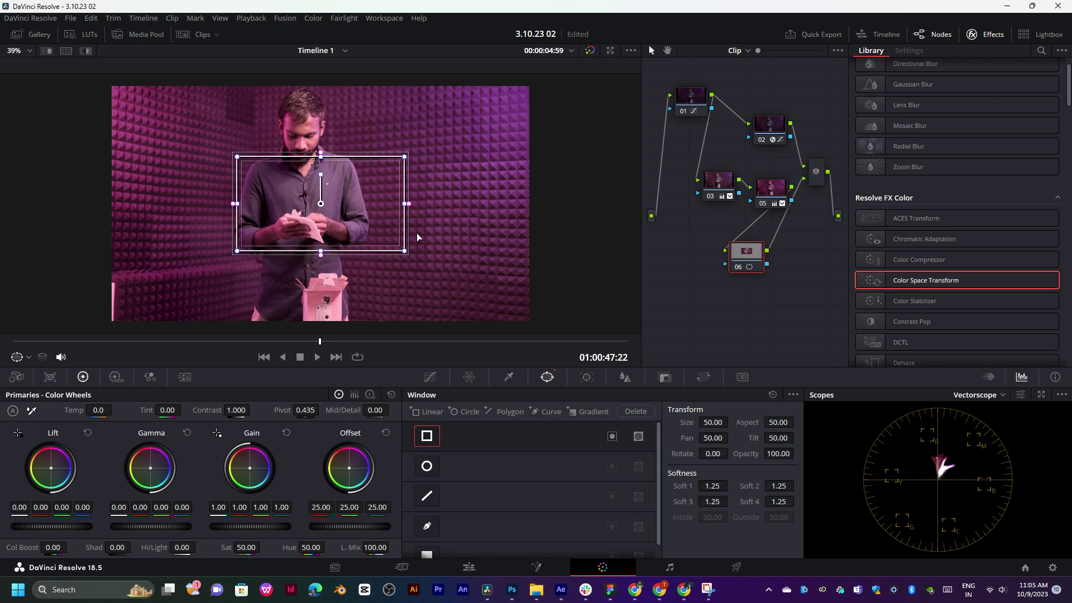
{"action": "key", "text": "ctrl+z"}
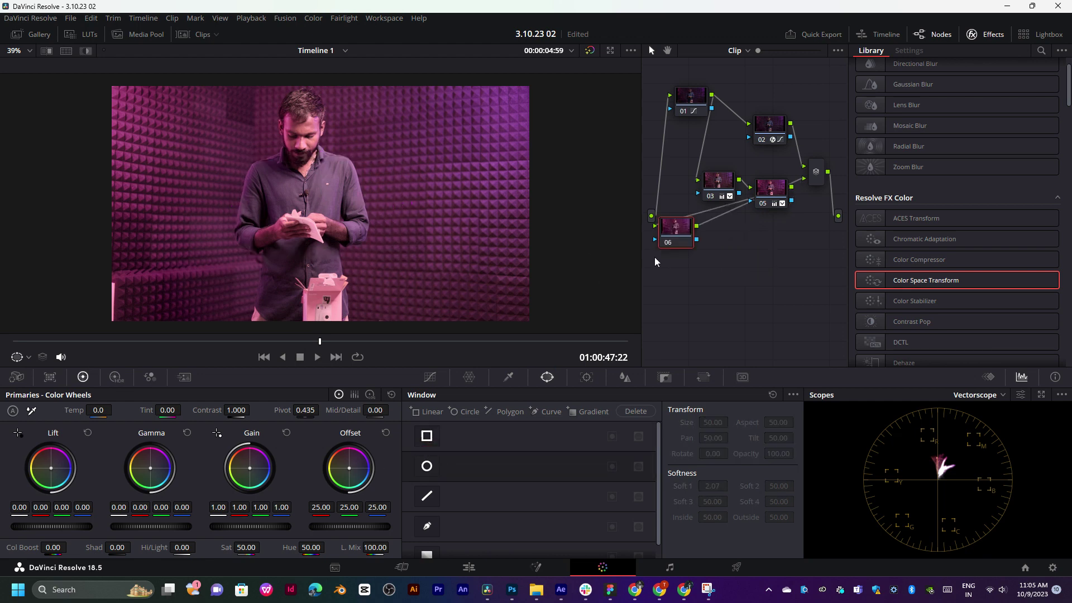
{"action": "left_click_drag", "start_coordinate": [741, 257], "coordinate": [719, 257]}
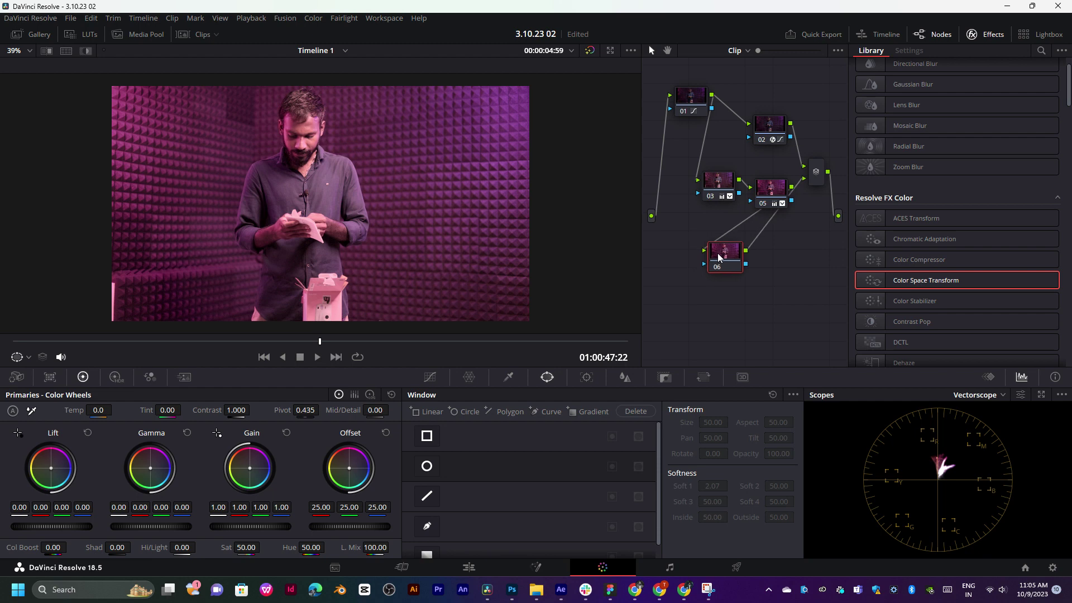
{"action": "left_click", "coordinate": [426, 467]}
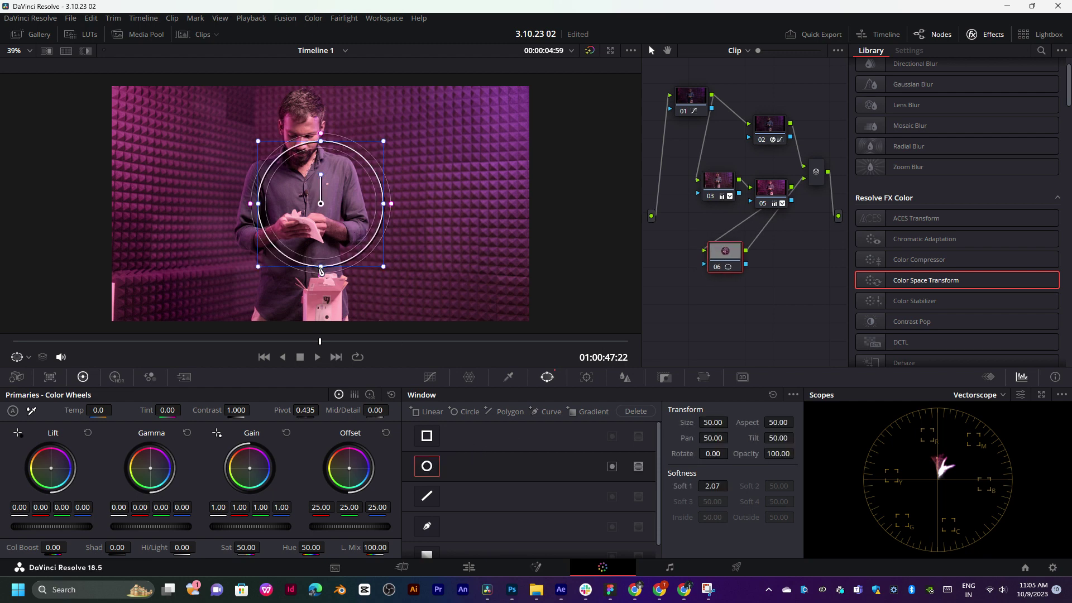
{"action": "left_click_drag", "start_coordinate": [321, 268], "coordinate": [316, 328]}
{"action": "mouse_move", "coordinate": [383, 203]}
{"action": "left_mouse_down"}
{"action": "mouse_move", "coordinate": [501, 207]}
{"action": "mouse_move", "coordinate": [574, 190]}
{"action": "left_mouse_up"}
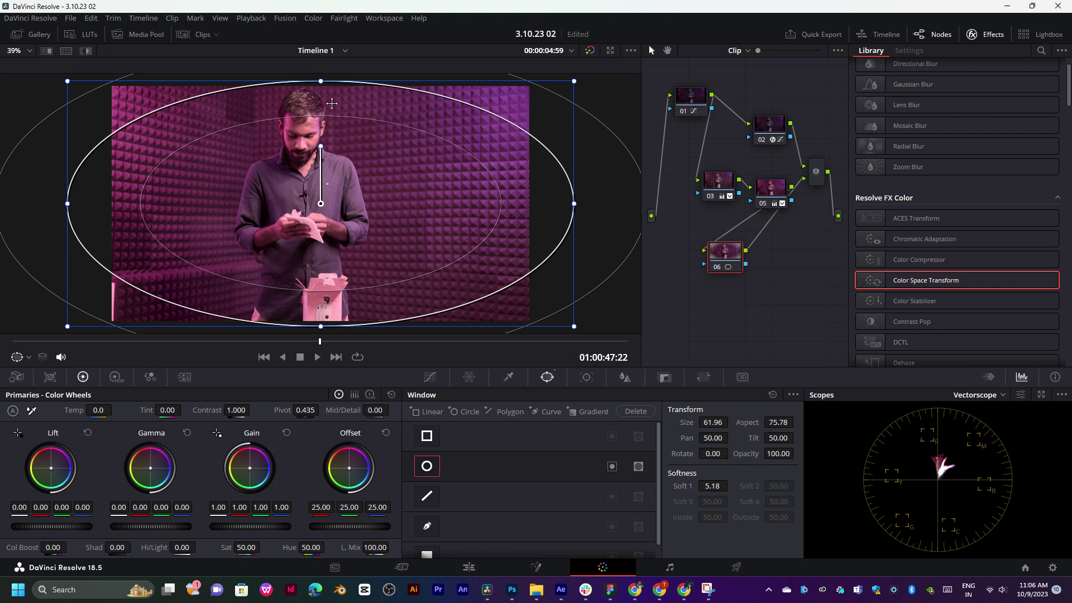
- Enlarge node 06's circle window and apply a Vignette with size 0.839, anamorphism 0.330, softness 0.706
{"action": "scroll", "coordinate": [332, 104], "scroll_direction": "down", "scroll_amount": 2}
{"action": "left_click_drag", "start_coordinate": [323, 108], "coordinate": [321, 79]}
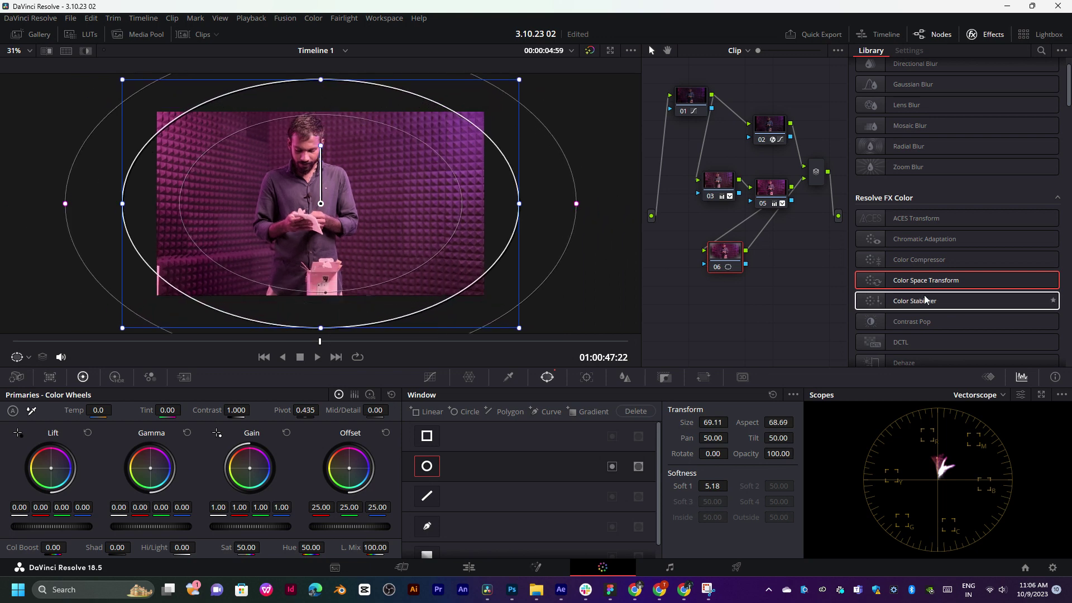
{"action": "scroll", "coordinate": [924, 296], "scroll_direction": "down", "scroll_amount": 5}
{"action": "scroll", "coordinate": [925, 291], "scroll_direction": "down", "scroll_amount": 5}
{"action": "scroll", "coordinate": [928, 287], "scroll_direction": "down", "scroll_amount": 5}
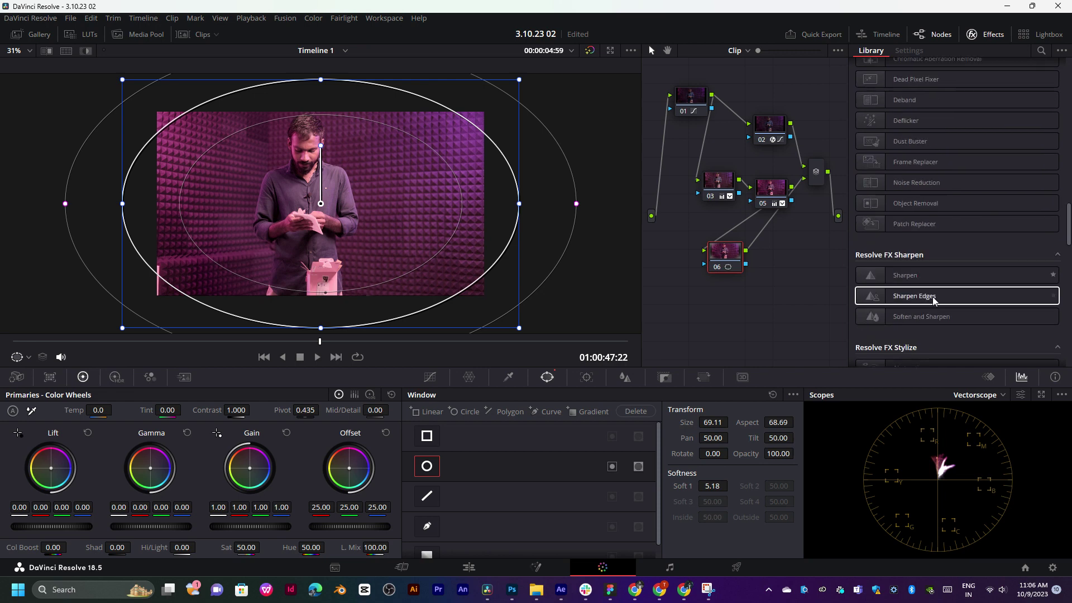
{"action": "scroll", "coordinate": [932, 296], "scroll_direction": "down", "scroll_amount": 4}
{"action": "scroll", "coordinate": [932, 299], "scroll_direction": "down", "scroll_amount": 5}
{"action": "scroll", "coordinate": [935, 304], "scroll_direction": "down", "scroll_amount": 3}
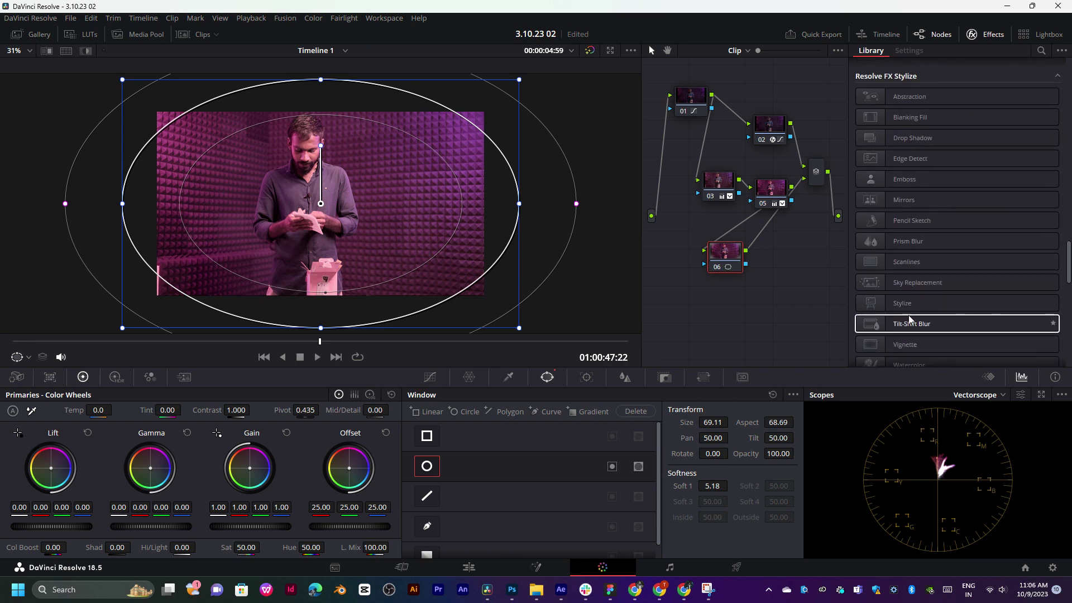
{"action": "scroll", "coordinate": [931, 302], "scroll_direction": "down", "scroll_amount": 2}
{"action": "left_click_drag", "start_coordinate": [930, 302], "coordinate": [726, 257]}
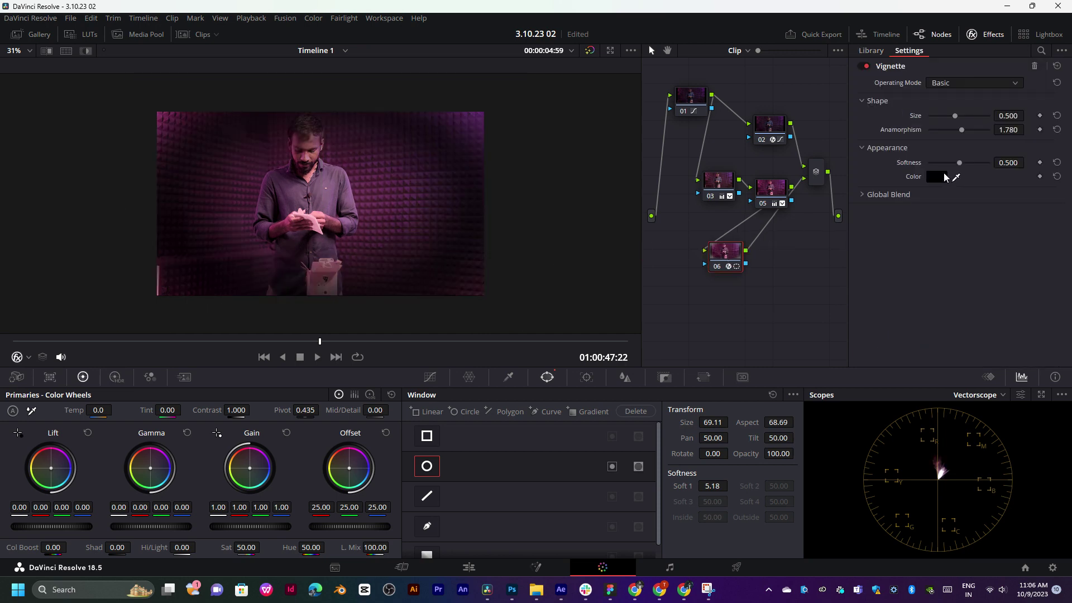
{"action": "mouse_move", "coordinate": [943, 163]}
{"action": "left_mouse_down"}
{"action": "mouse_move", "coordinate": [973, 163]}
{"action": "mouse_move", "coordinate": [943, 132]}
{"action": "mouse_move", "coordinate": [983, 121]}
{"action": "left_mouse_up"}
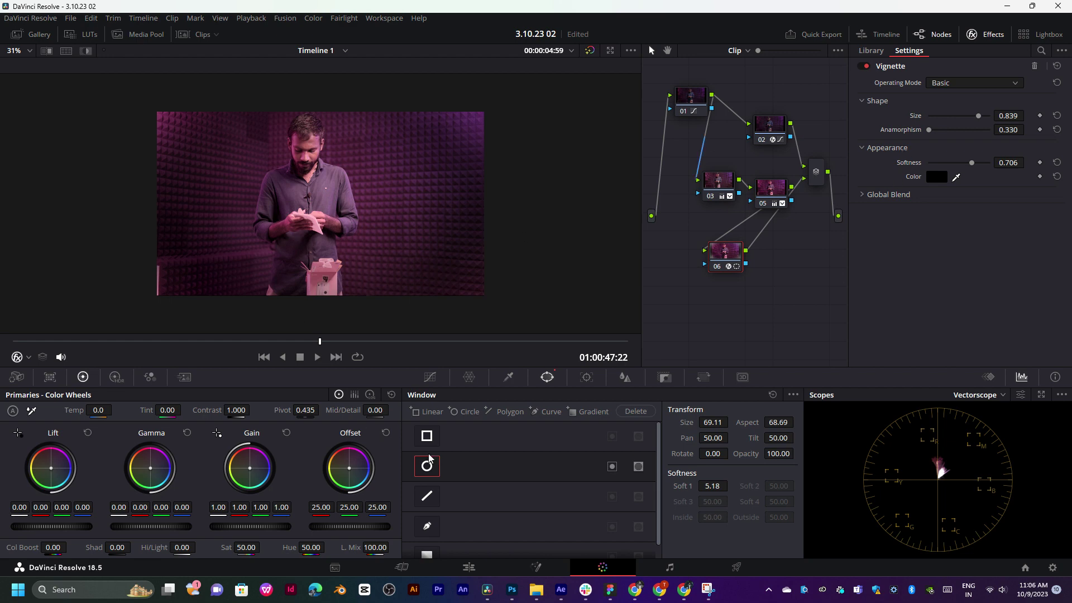
- Re-enable node 06's circle window and widen it horizontally
{"action": "left_click", "coordinate": [426, 438]}
{"action": "key", "text": "ctrl+z"}
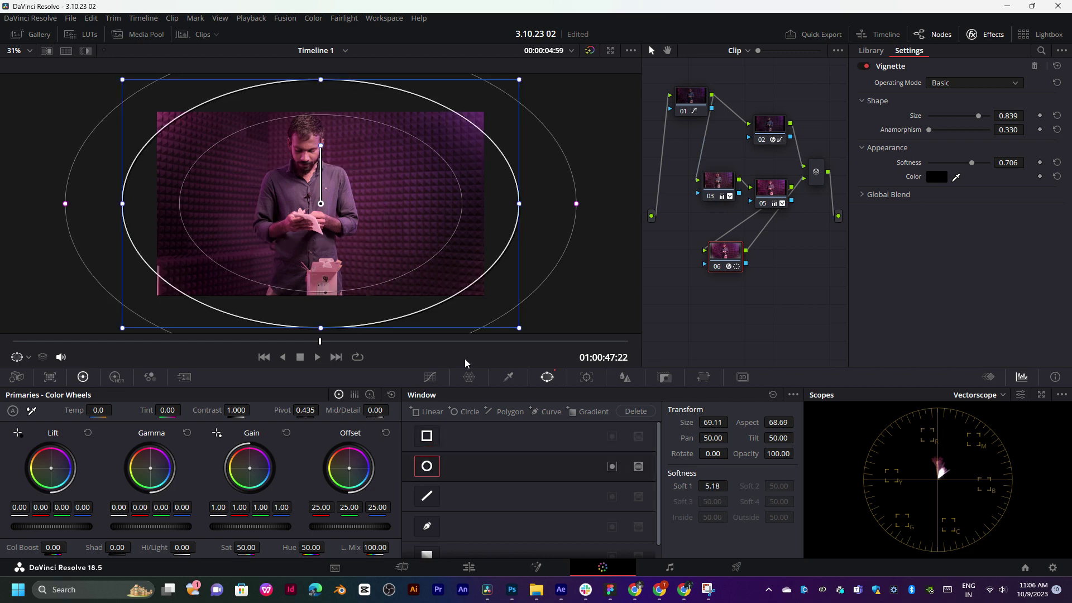
{"action": "left_click", "coordinate": [426, 468]}
{"action": "left_click", "coordinate": [427, 466]}
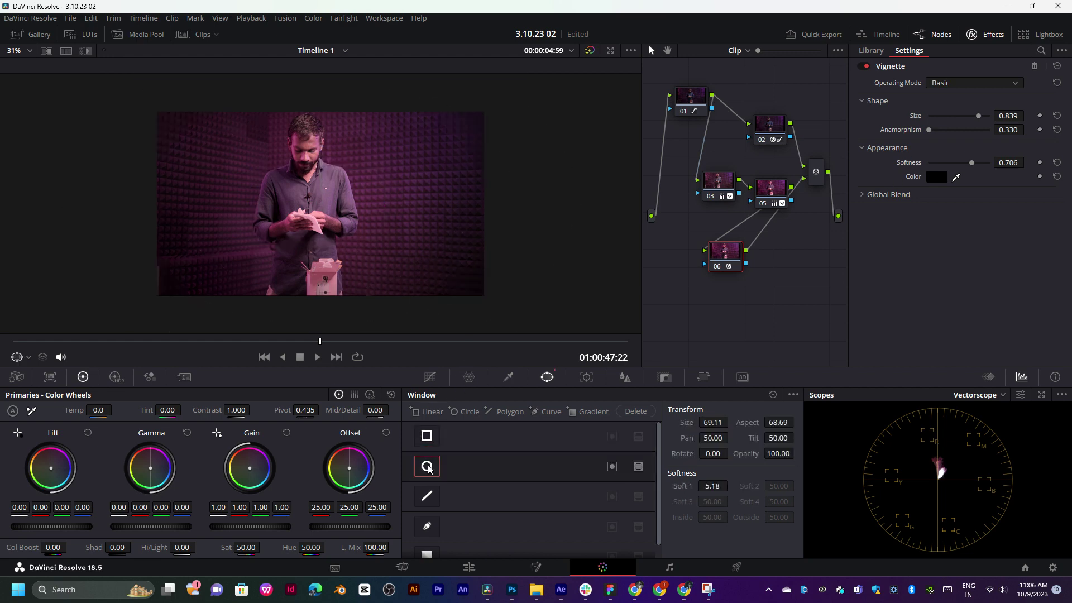
{"action": "left_click_drag", "start_coordinate": [519, 207], "coordinate": [601, 195]}
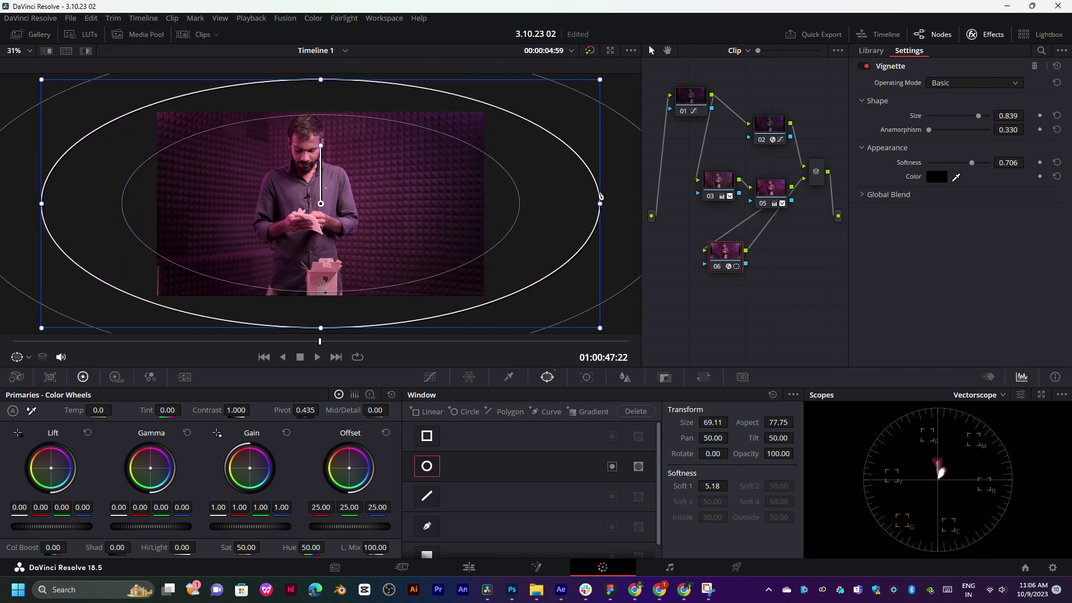
- Stretch the circle window into a tall ellipse at size 100, aspect 42.26
{"action": "scroll", "coordinate": [334, 90], "scroll_direction": "down", "scroll_amount": 2}
{"action": "left_click_drag", "start_coordinate": [321, 108], "coordinate": [321, 81]}
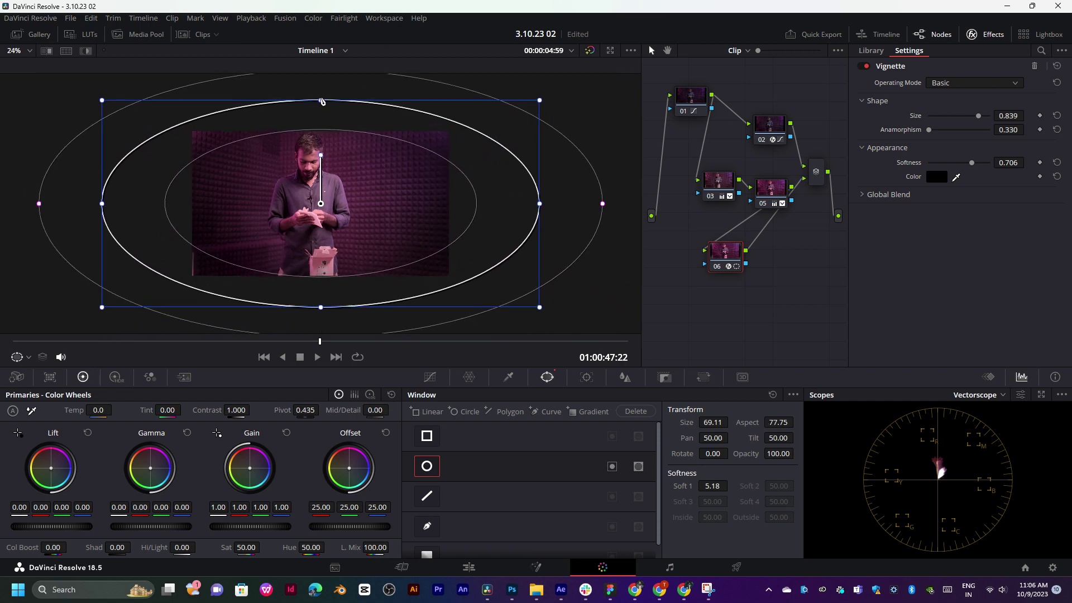
{"action": "mouse_move", "coordinate": [602, 207]}
{"action": "left_mouse_down"}
{"action": "mouse_move", "coordinate": [538, 208]}
{"action": "mouse_move", "coordinate": [609, 201]}
{"action": "left_mouse_up"}
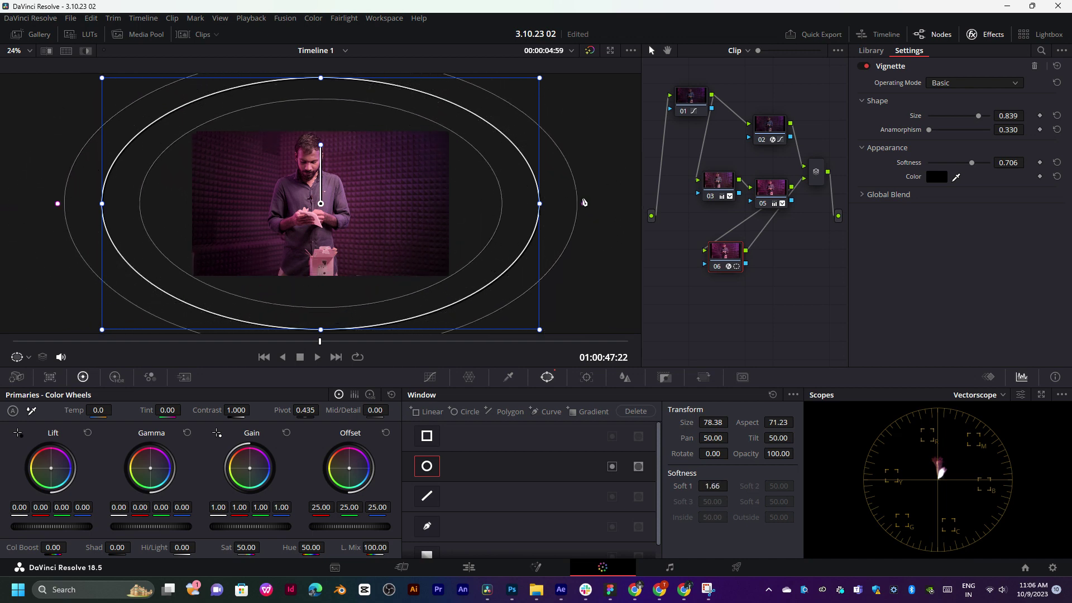
{"action": "scroll", "coordinate": [327, 285], "scroll_direction": "down", "scroll_amount": 3}
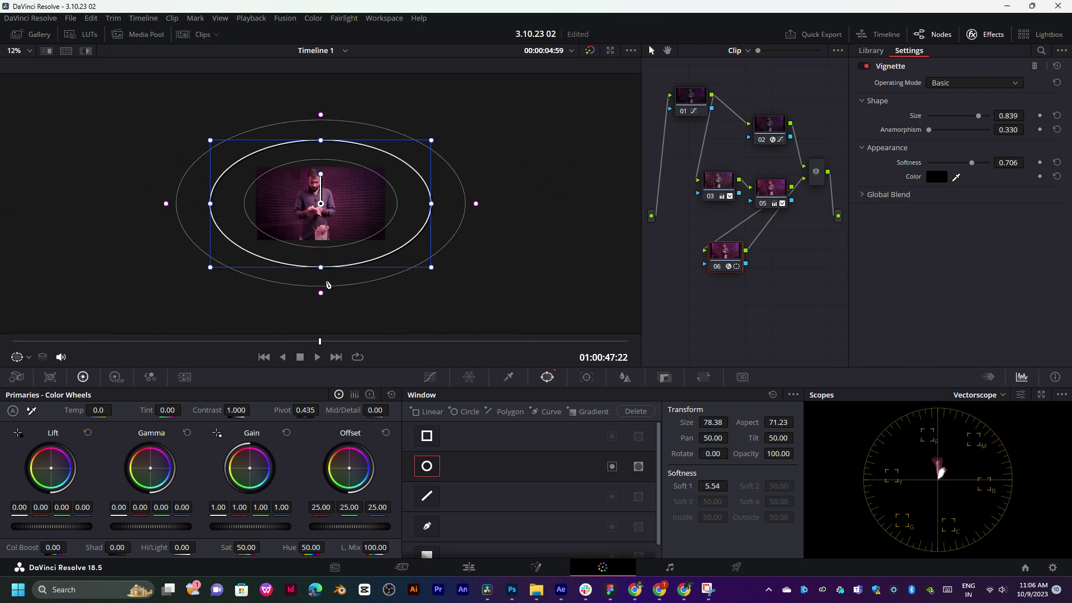
{"action": "left_click_drag", "start_coordinate": [323, 268], "coordinate": [307, 319]}
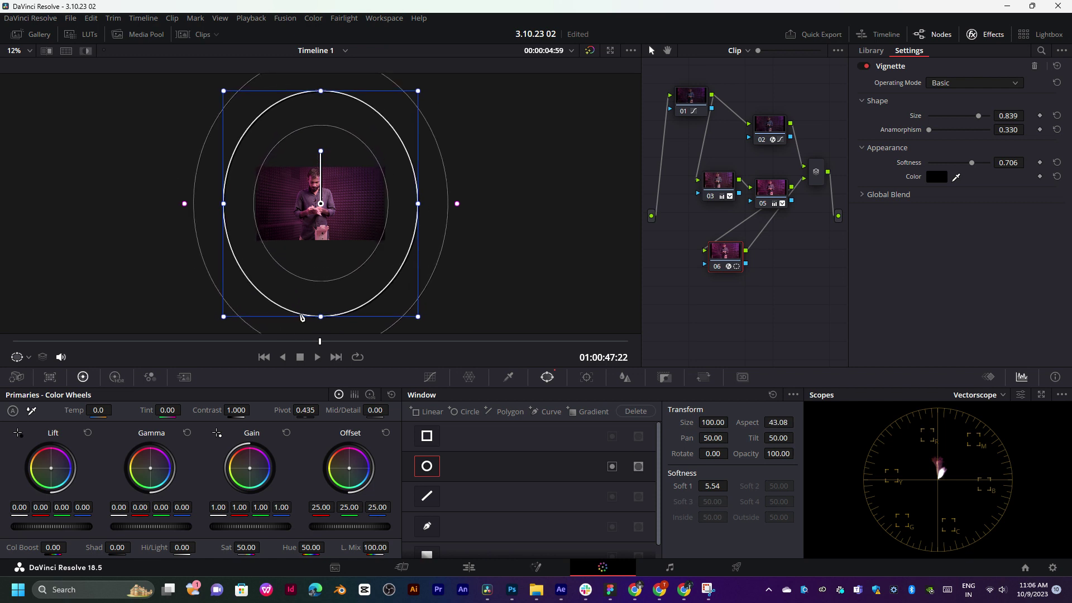
- Review an earlier frame and add serial node 07 after node 06
{"action": "scroll", "coordinate": [306, 319], "scroll_direction": "up", "scroll_amount": 4}
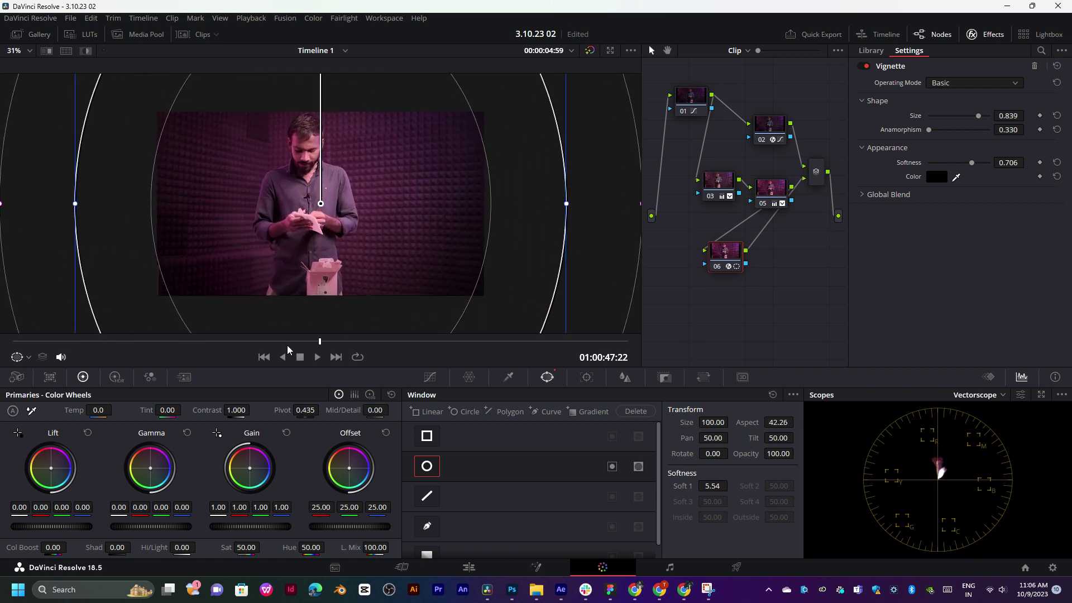
{"action": "mouse_move", "coordinate": [270, 345]}
{"action": "left_mouse_down"}
{"action": "mouse_move", "coordinate": [233, 350]}
{"action": "mouse_move", "coordinate": [364, 341]}
{"action": "left_mouse_up"}
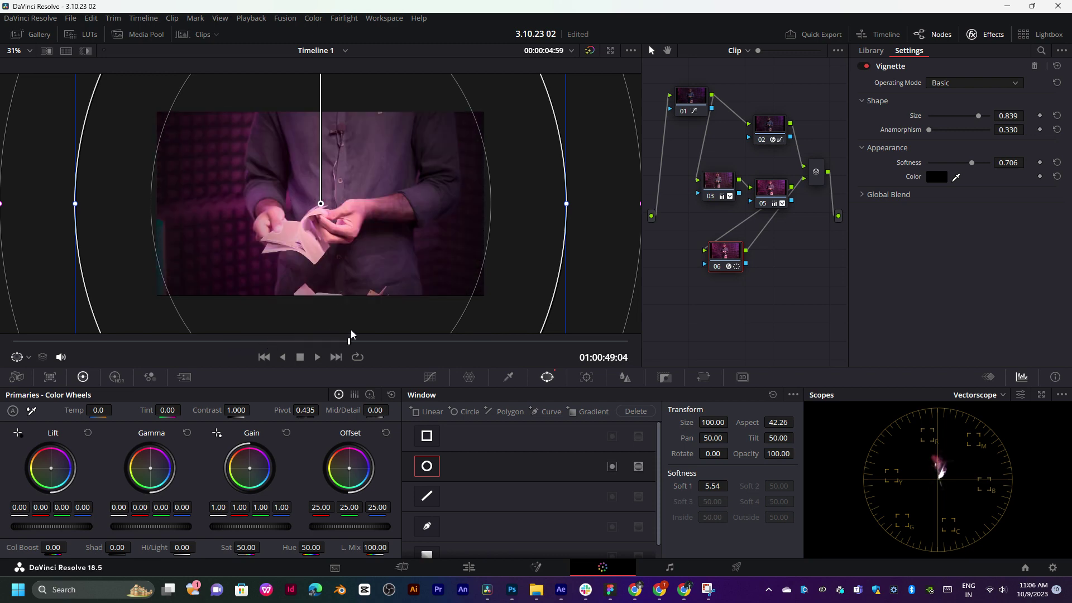
{"action": "scroll", "coordinate": [337, 201], "scroll_direction": "up", "scroll_amount": 2}
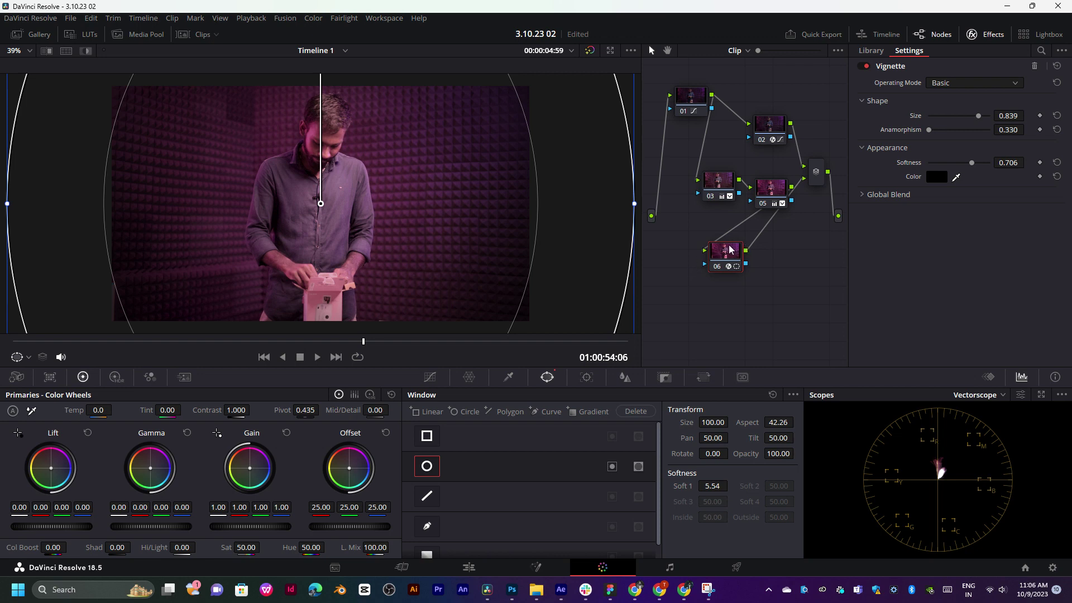
{"action": "left_click_drag", "start_coordinate": [730, 250], "coordinate": [741, 251]}
{"action": "key", "text": "alt+s"}
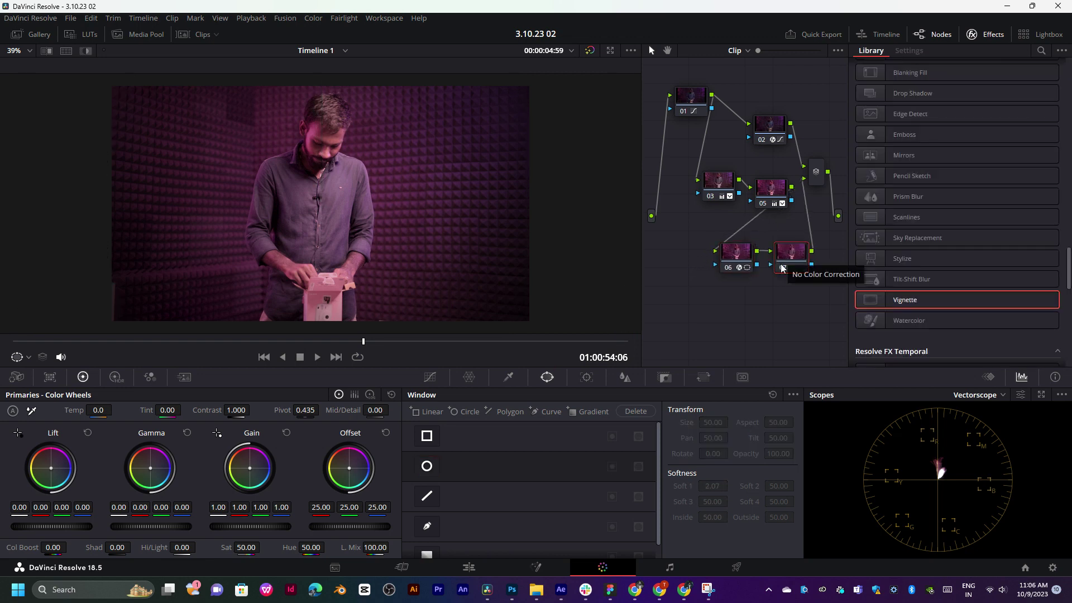
- Shift a pink tone point's hue and saturation in the Color Warper and review the result
{"action": "left_click", "coordinate": [585, 378]}
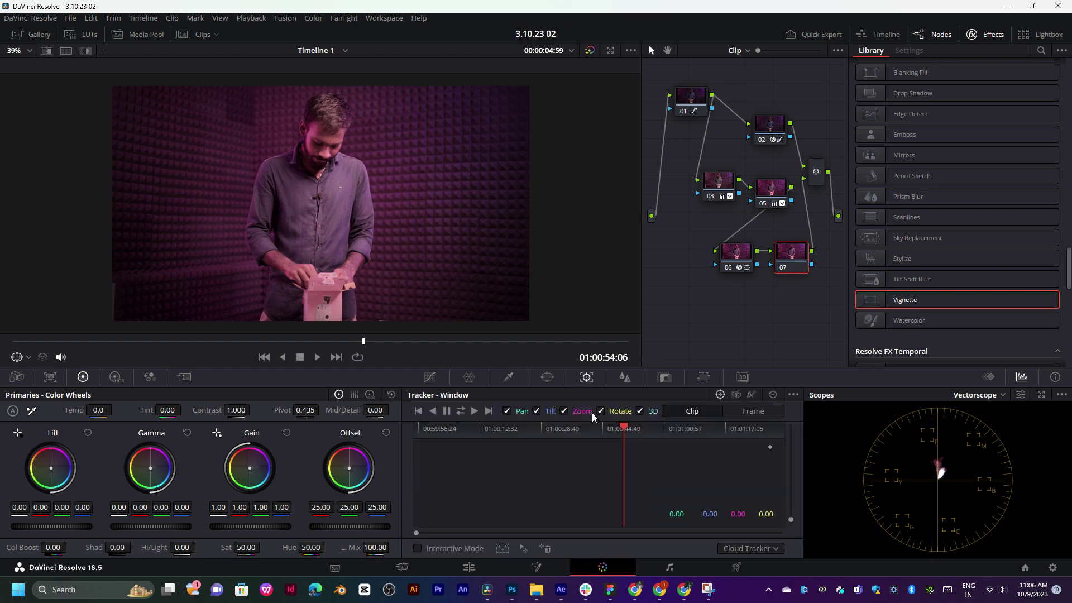
{"action": "left_click", "coordinate": [627, 379]}
{"action": "left_click", "coordinate": [469, 378]}
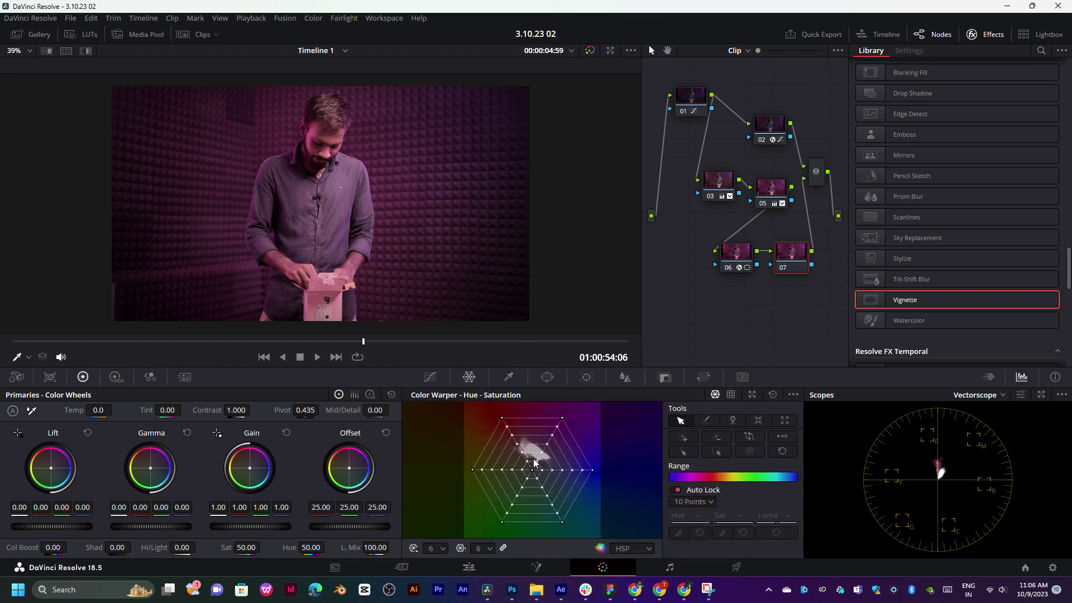
{"action": "left_click_drag", "start_coordinate": [545, 443], "coordinate": [552, 434]}
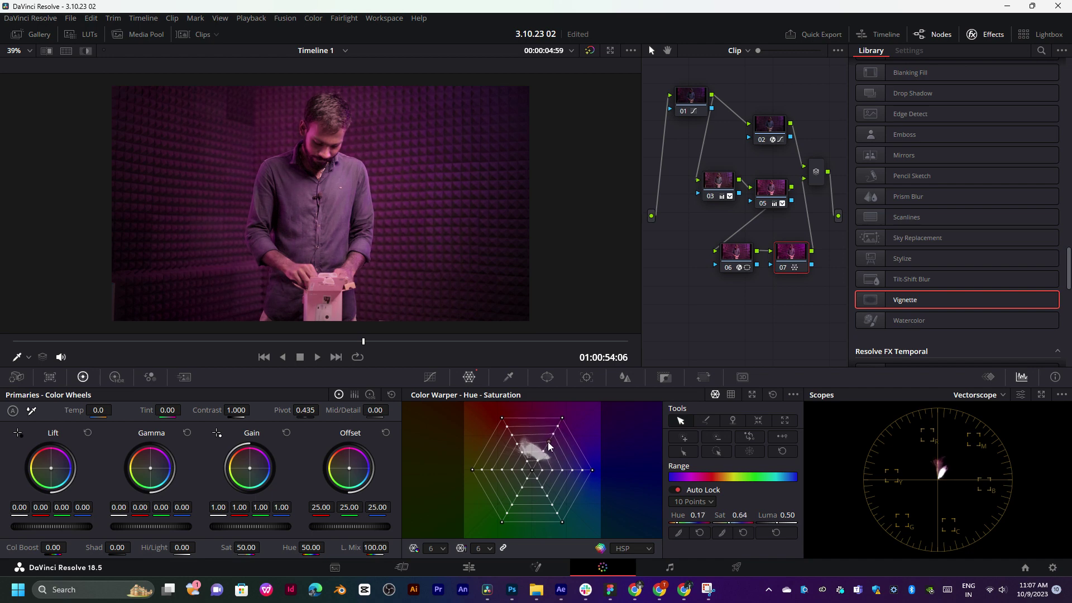
{"action": "left_click_drag", "start_coordinate": [518, 448], "coordinate": [514, 446]}
{"action": "mouse_move", "coordinate": [248, 342]}
{"action": "left_mouse_down"}
{"action": "mouse_move", "coordinate": [359, 346]}
{"action": "mouse_move", "coordinate": [411, 329]}
{"action": "left_mouse_up"}
{"action": "scroll", "coordinate": [386, 225], "scroll_direction": "down", "scroll_amount": 2}
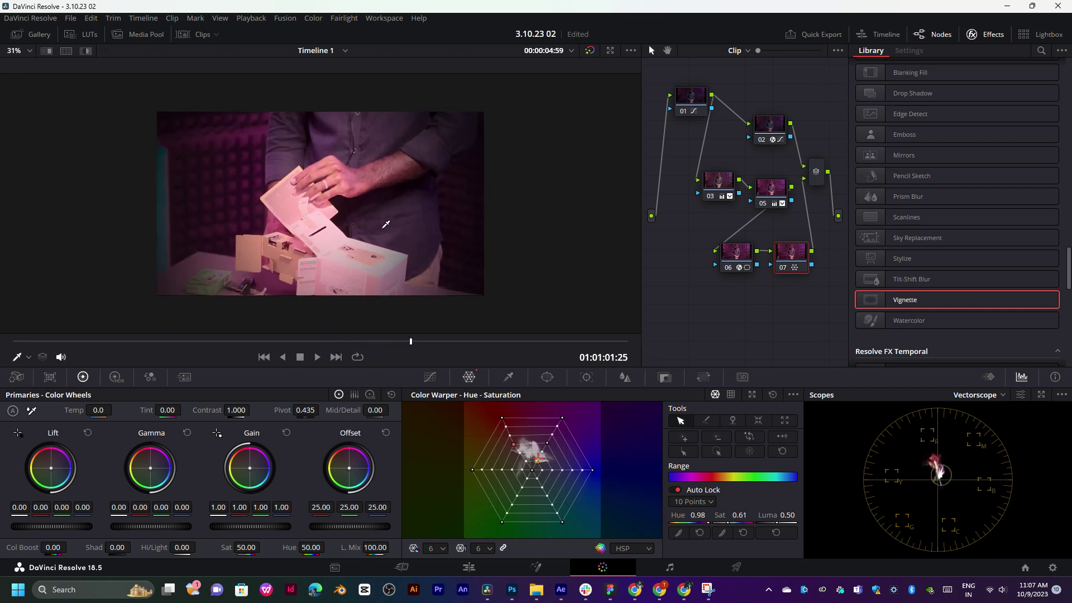
- Tint node 07's gamma toward blue-magenta, settling at green -0.01 and blue 0.07
{"action": "left_click_drag", "start_coordinate": [157, 342], "coordinate": [114, 342]}
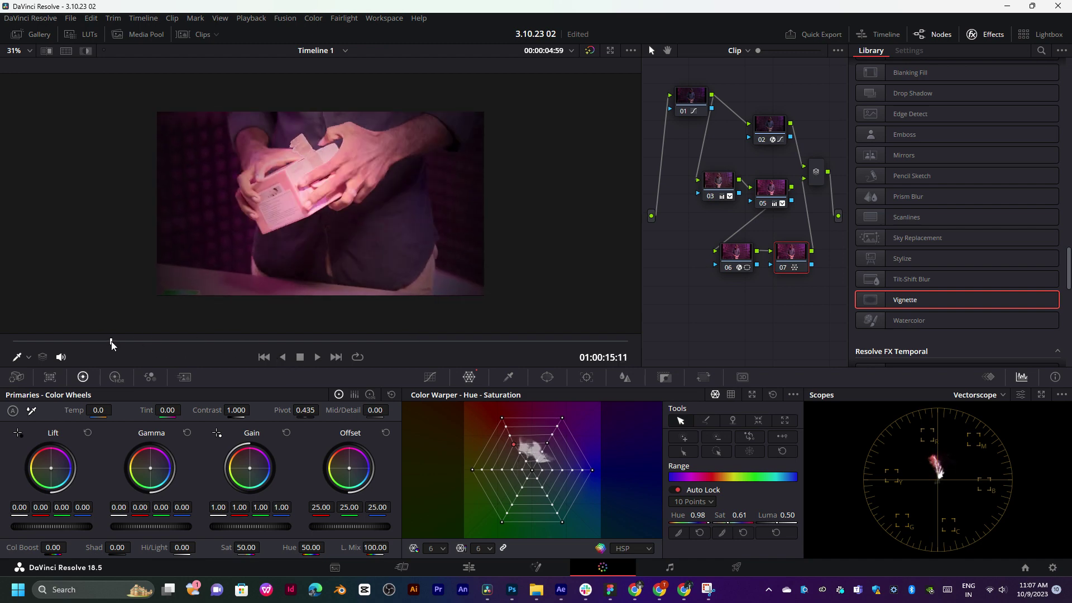
{"action": "scroll", "coordinate": [143, 298], "scroll_direction": "up", "scroll_amount": 2}
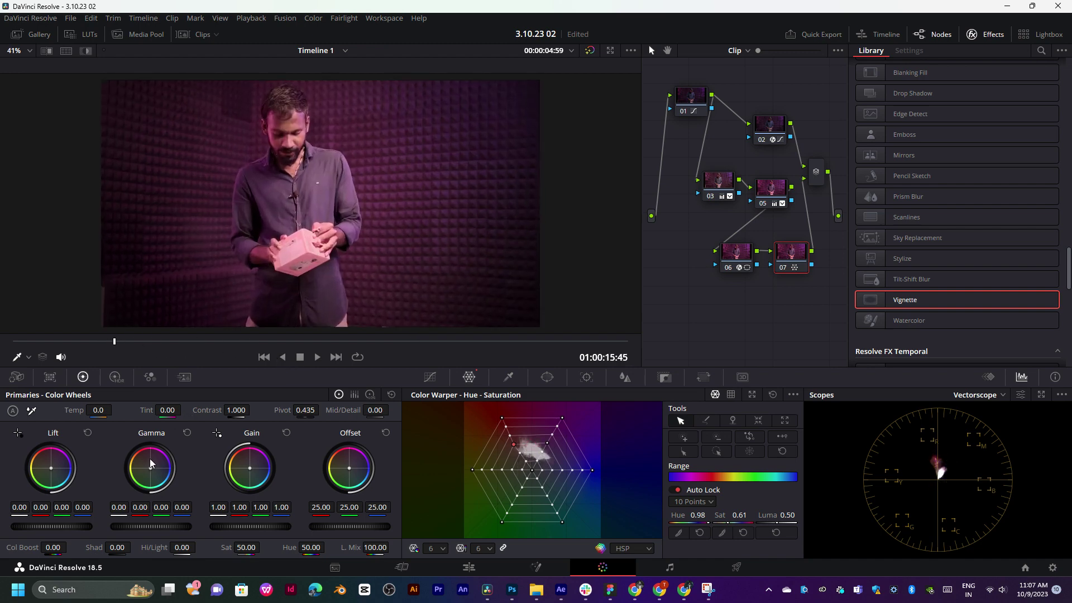
{"action": "left_click_drag", "start_coordinate": [149, 470], "coordinate": [158, 467]}
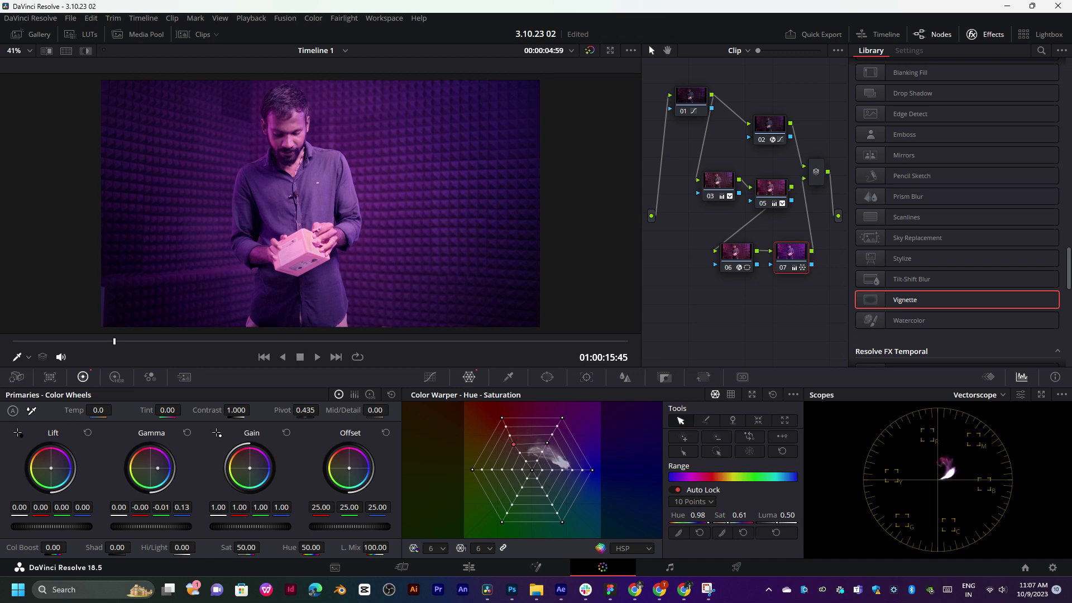
{"action": "left_click_drag", "start_coordinate": [157, 468], "coordinate": [156, 467]}
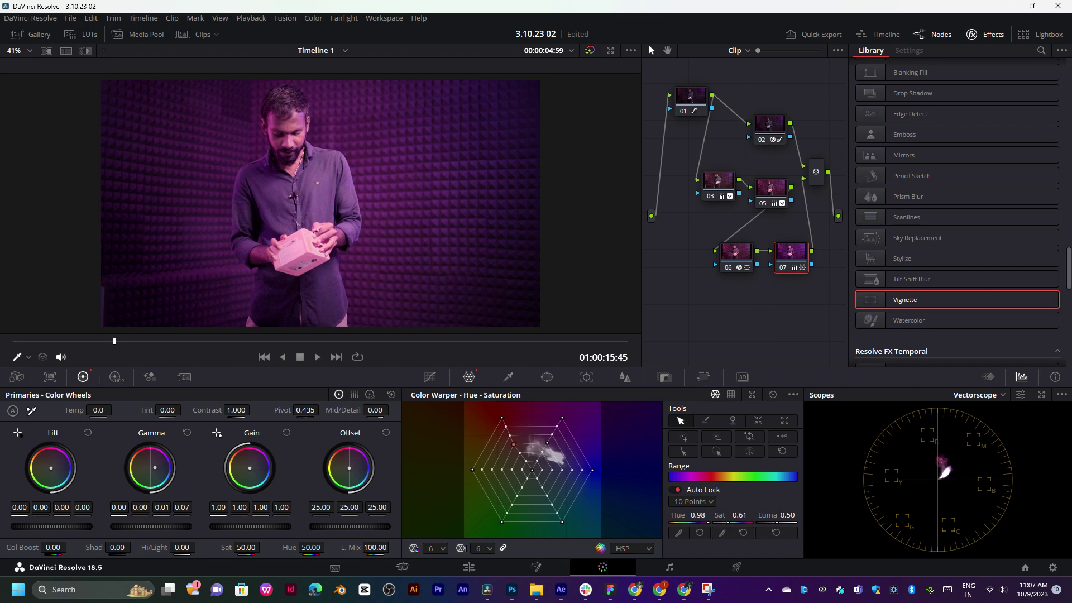
{"action": "mouse_move", "coordinate": [118, 344]}
{"action": "left_mouse_down"}
{"action": "mouse_move", "coordinate": [72, 344]}
{"action": "mouse_move", "coordinate": [207, 347]}
{"action": "left_mouse_up"}
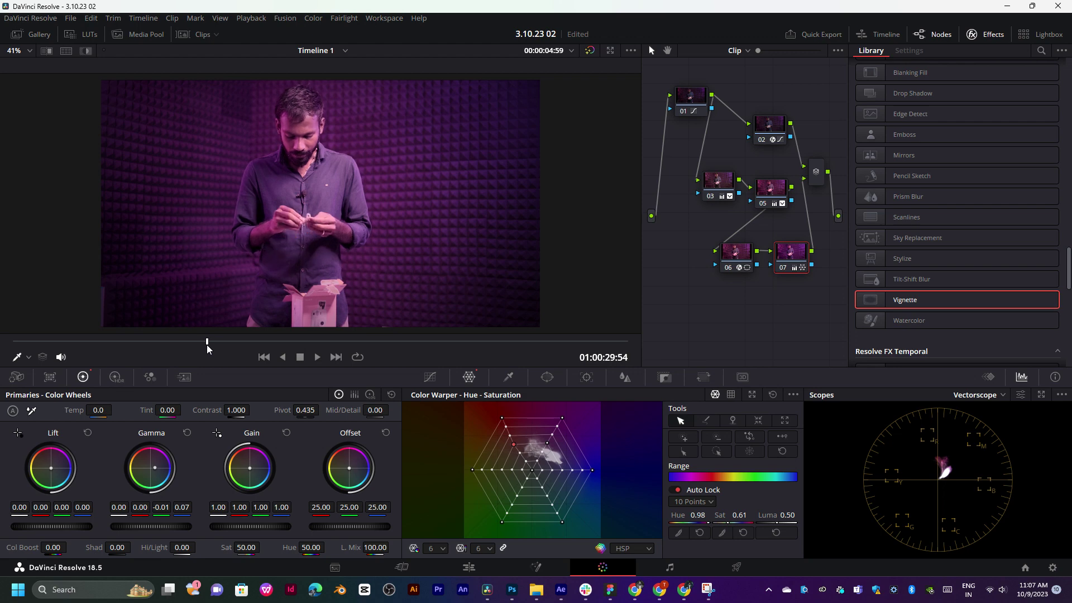